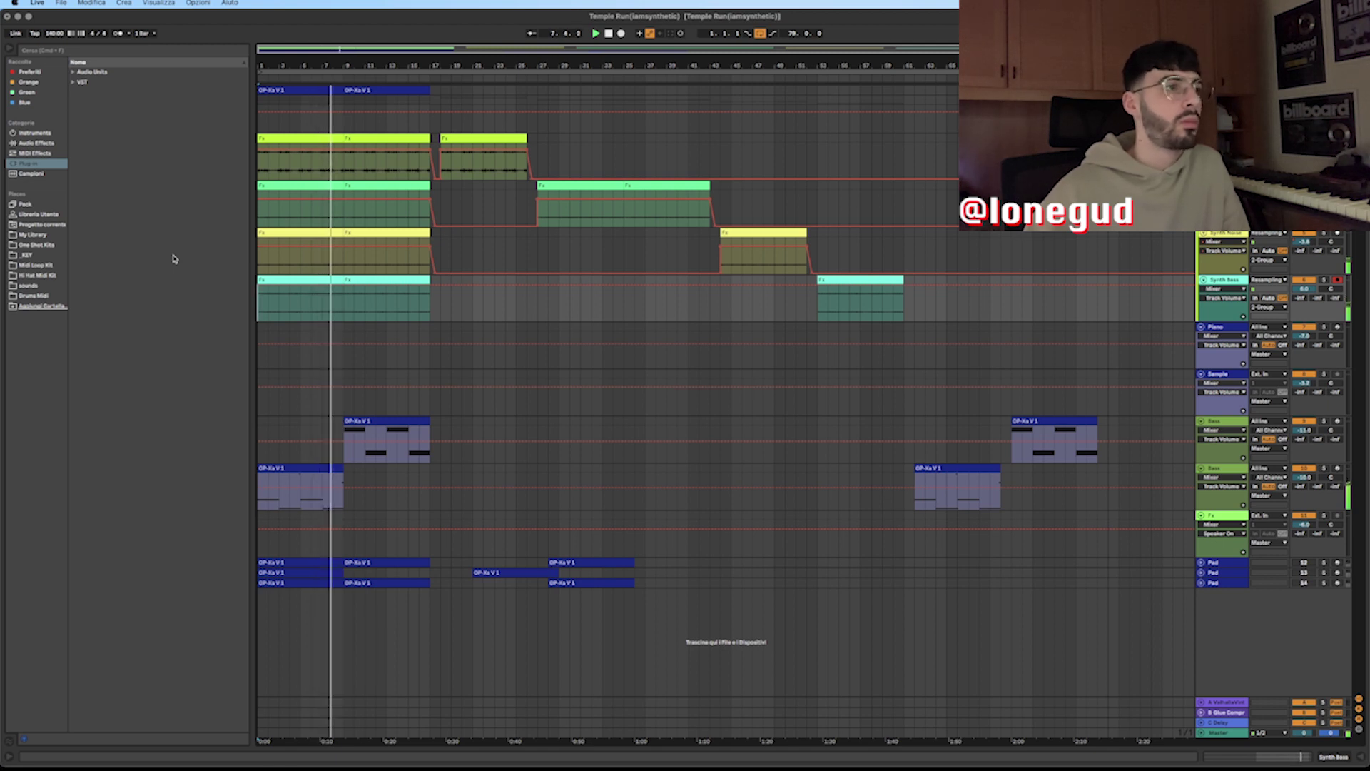
Step: Hide the tracks' automation envelopes with the A shortcut
key("a")
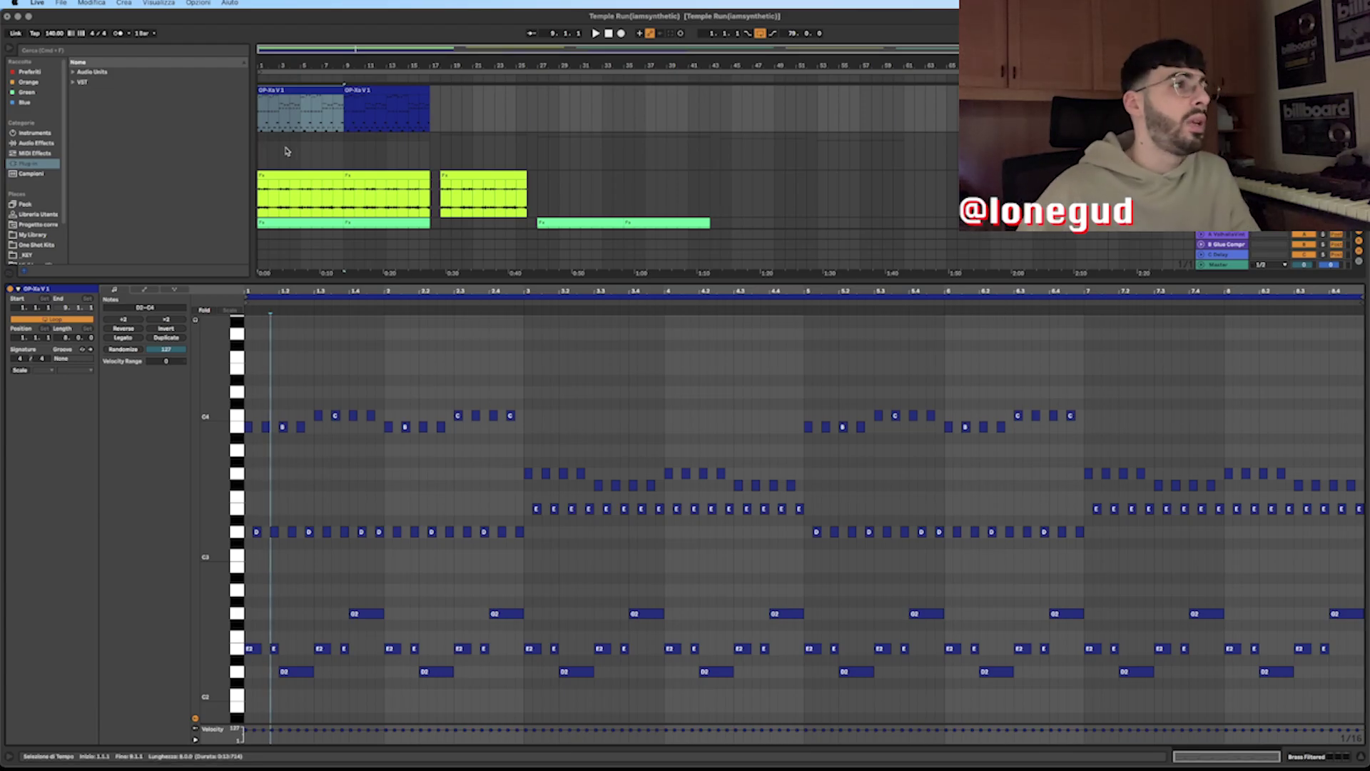
Step: Select the first OP-Xa V1 clip, browse Serum's preset banks, then reopen the clip's notes
left_click(259, 121)
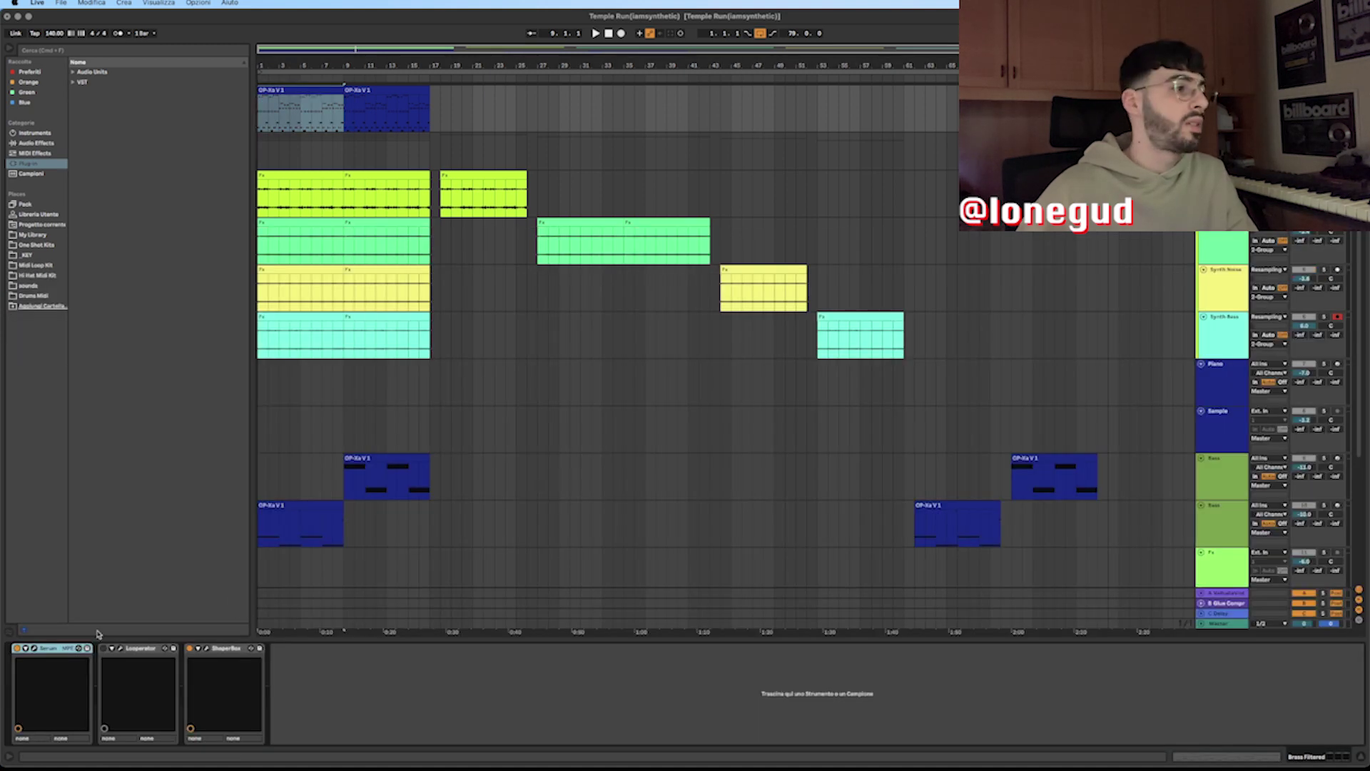
left_click(35, 649)
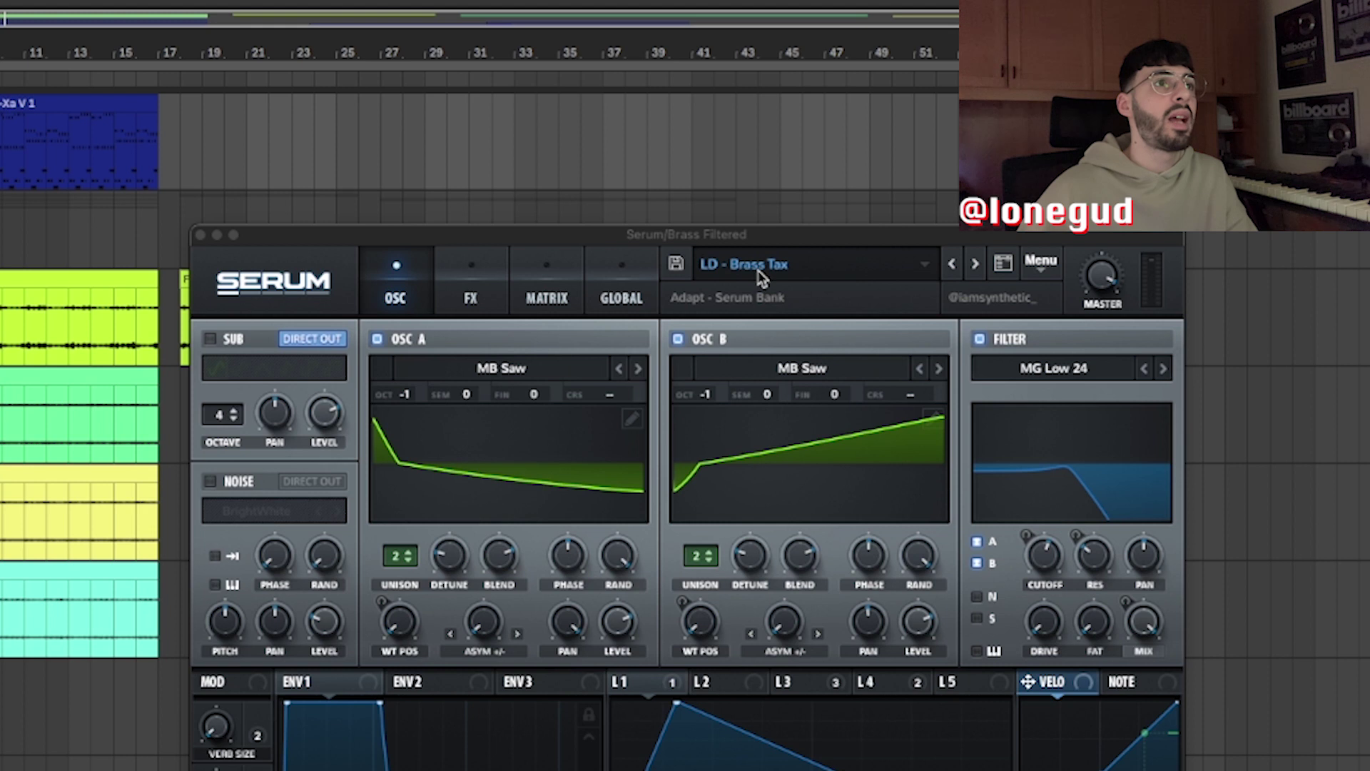
left_click(760, 273)
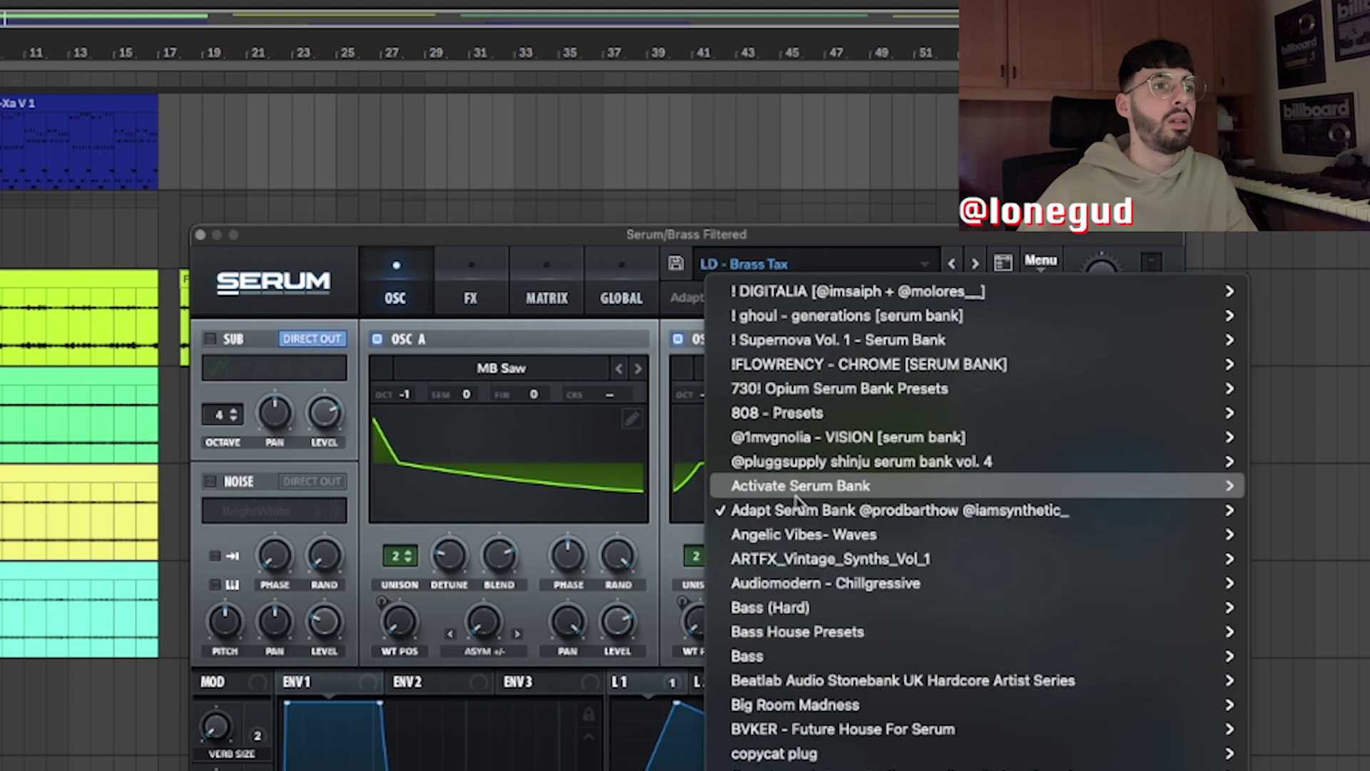
mouse_move(794, 515)
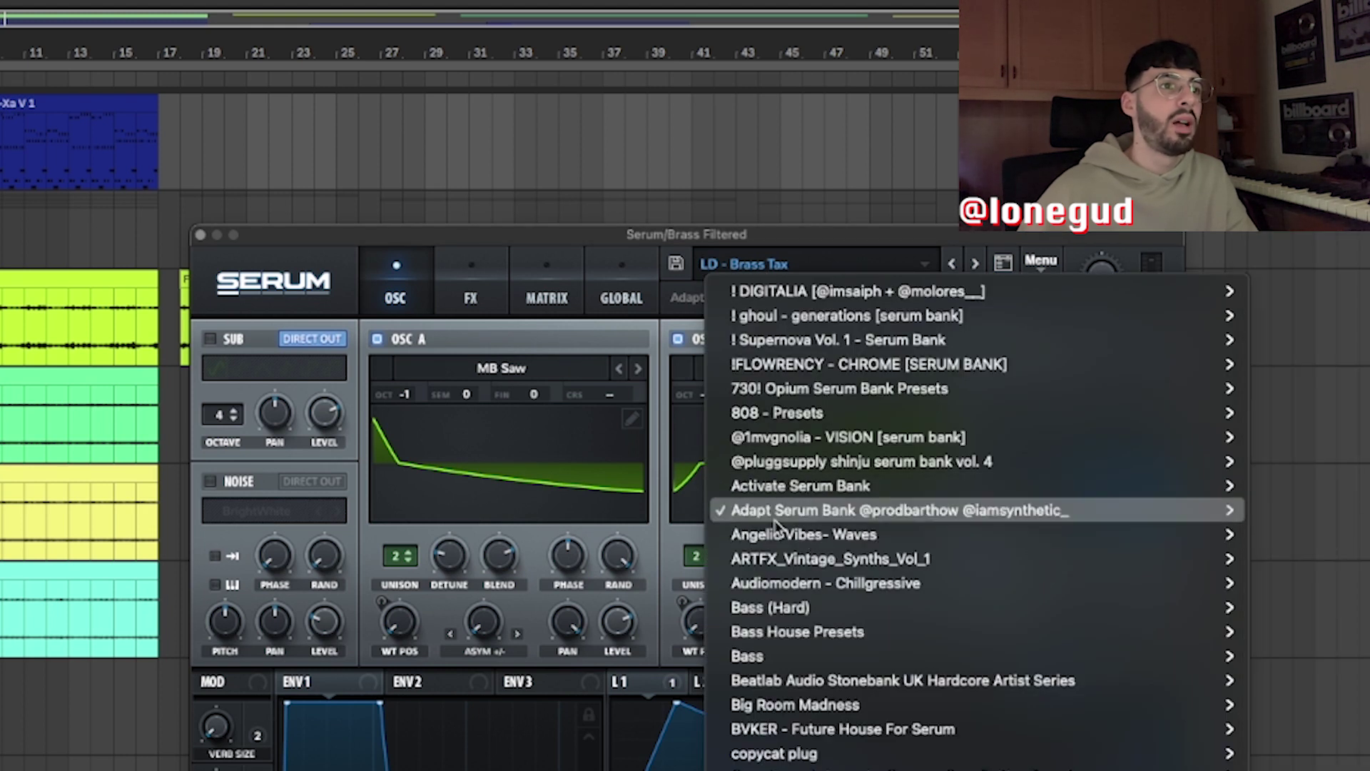
left_click(269, 230)
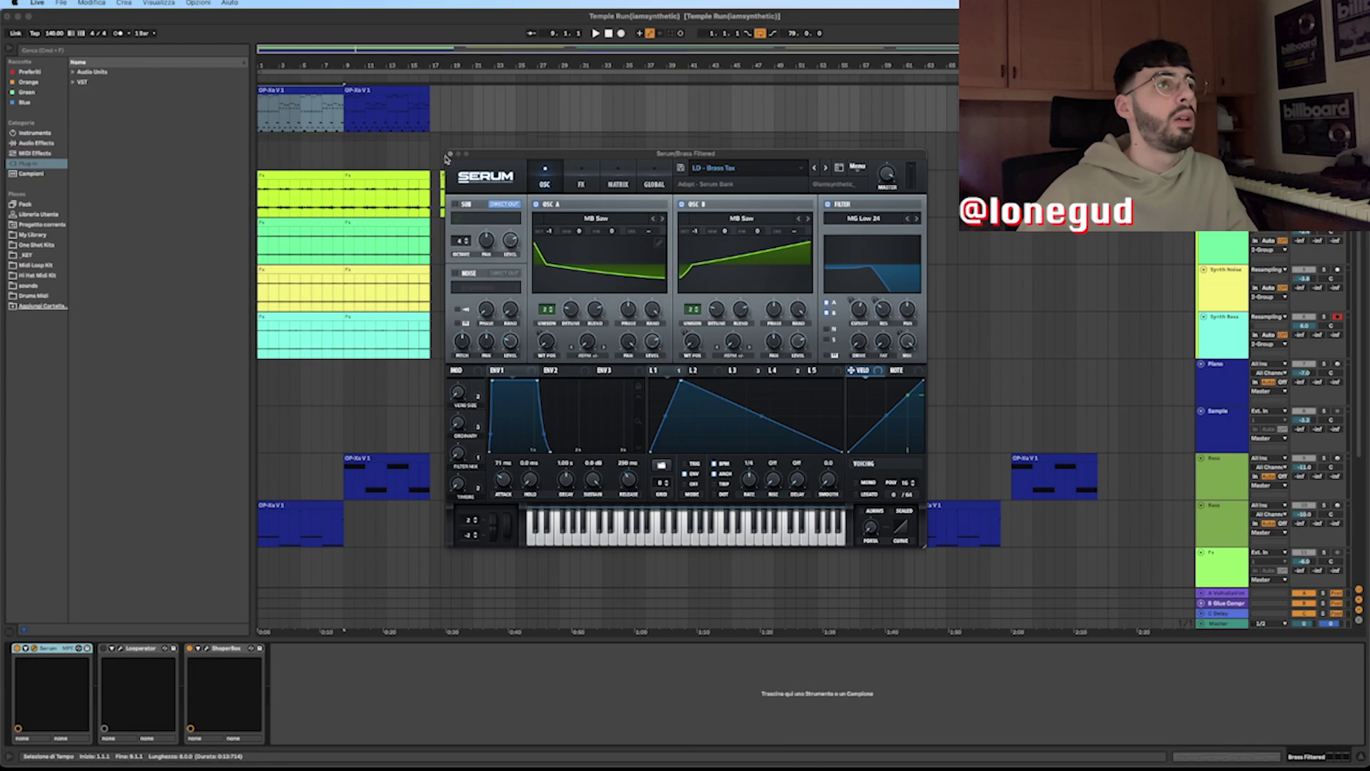
left_click(450, 155)
double_click(621, 246)
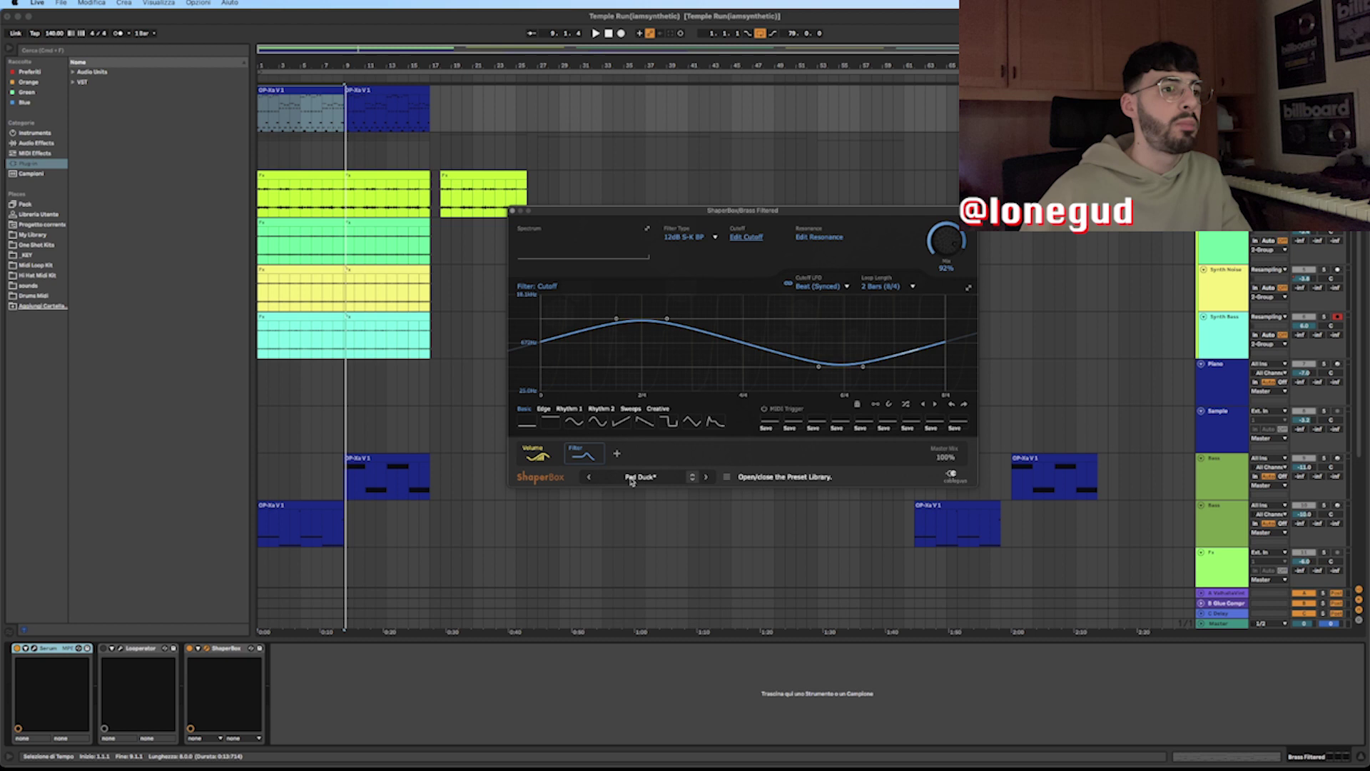
Step: Switch ShaperBox to its volume shaping curve, play the brass clip, then close ShaperBox
left_click(535, 451)
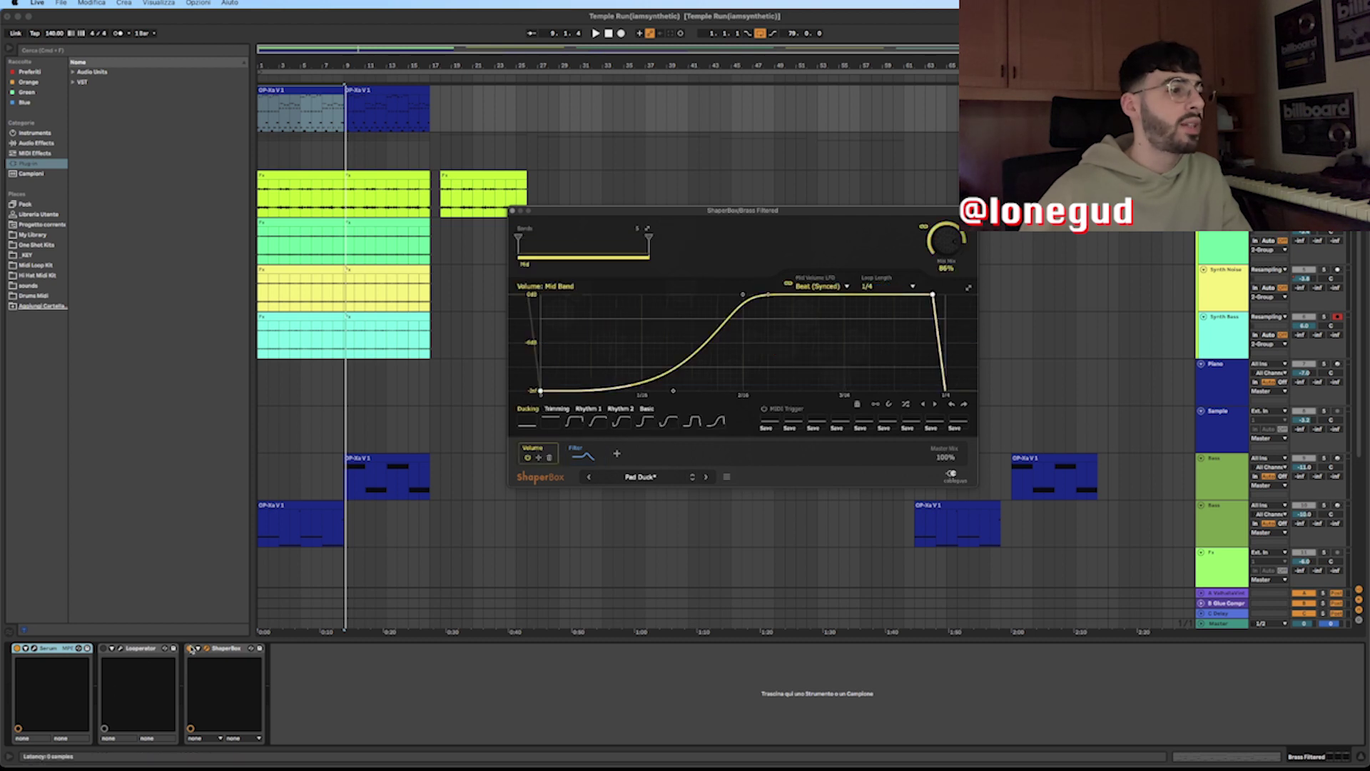
left_click(191, 650)
double_click(263, 90)
key("space")
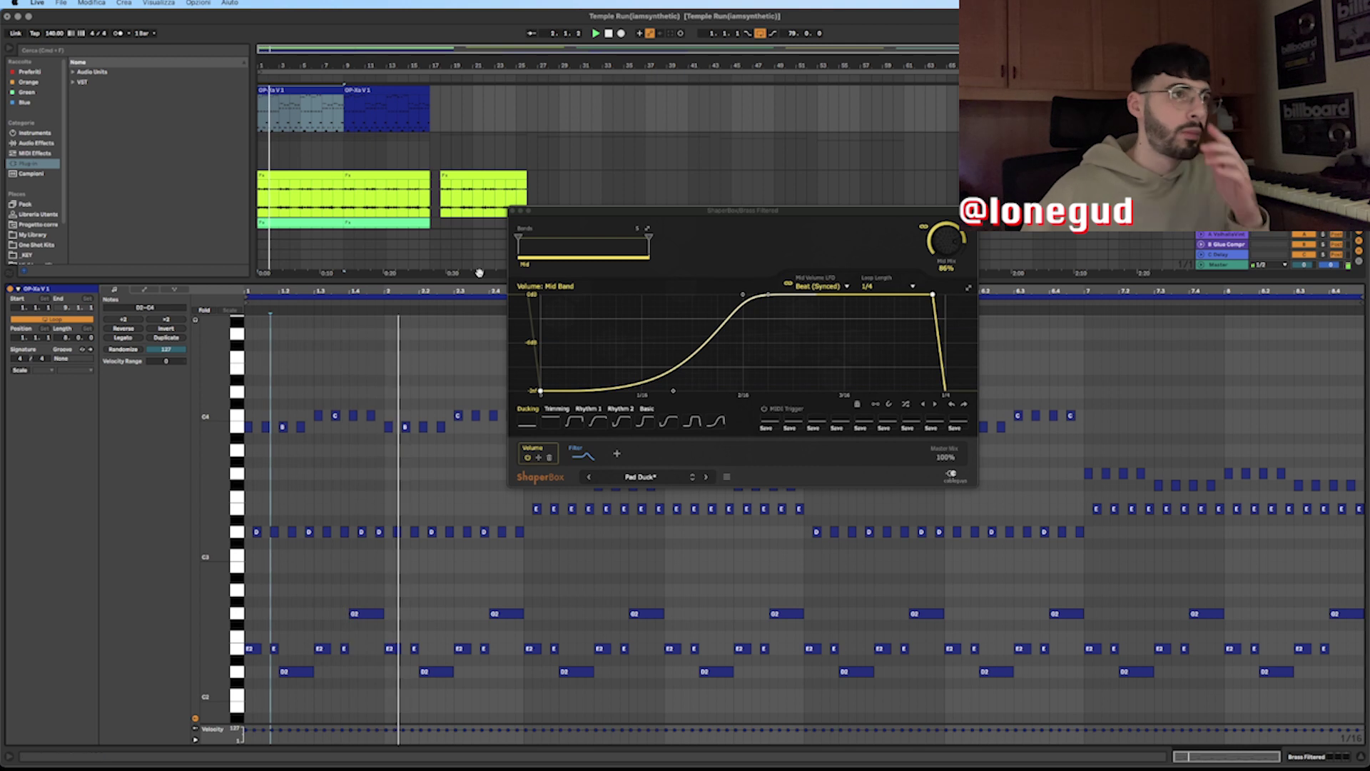
left_click(512, 210)
left_click(512, 211)
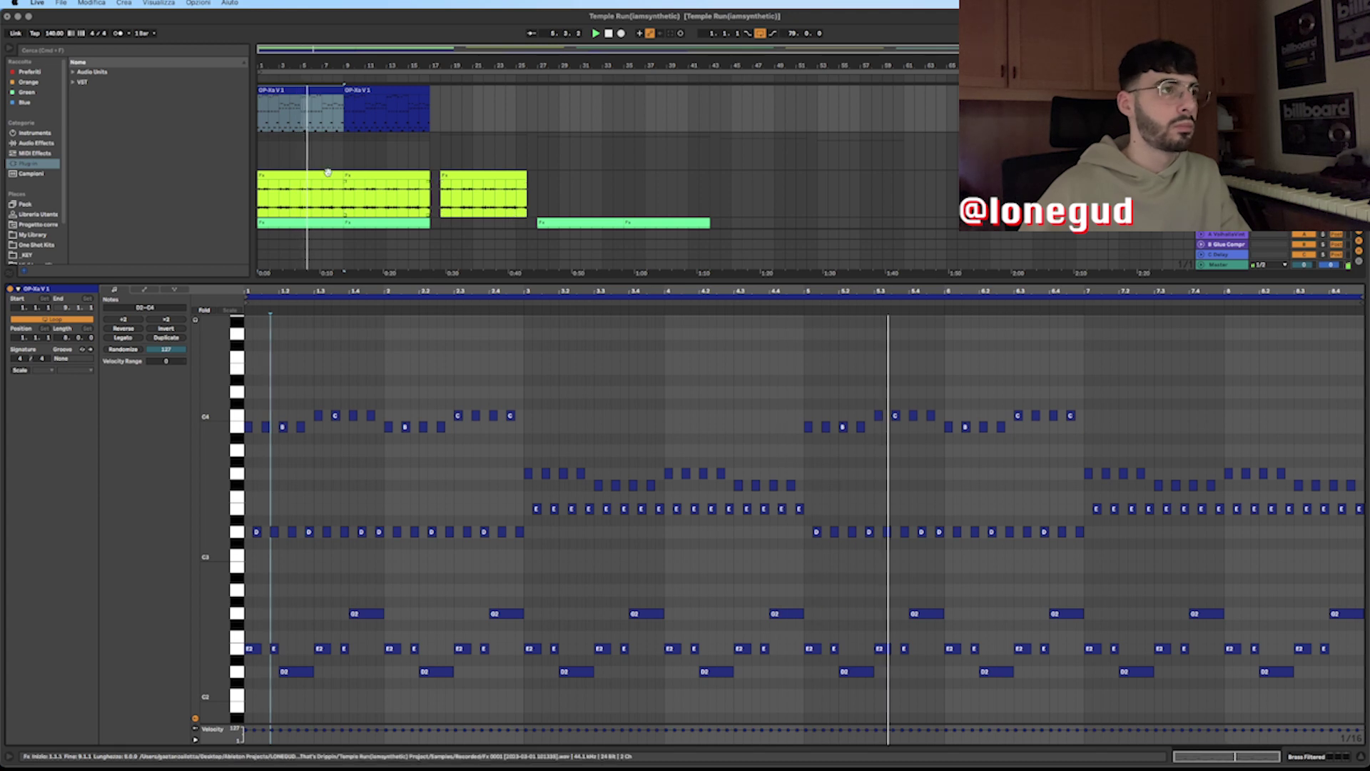
Step: Show the effect chain, switch ShaperBox on, and inspect the RX950 window before closing it
key("shift+Tab")
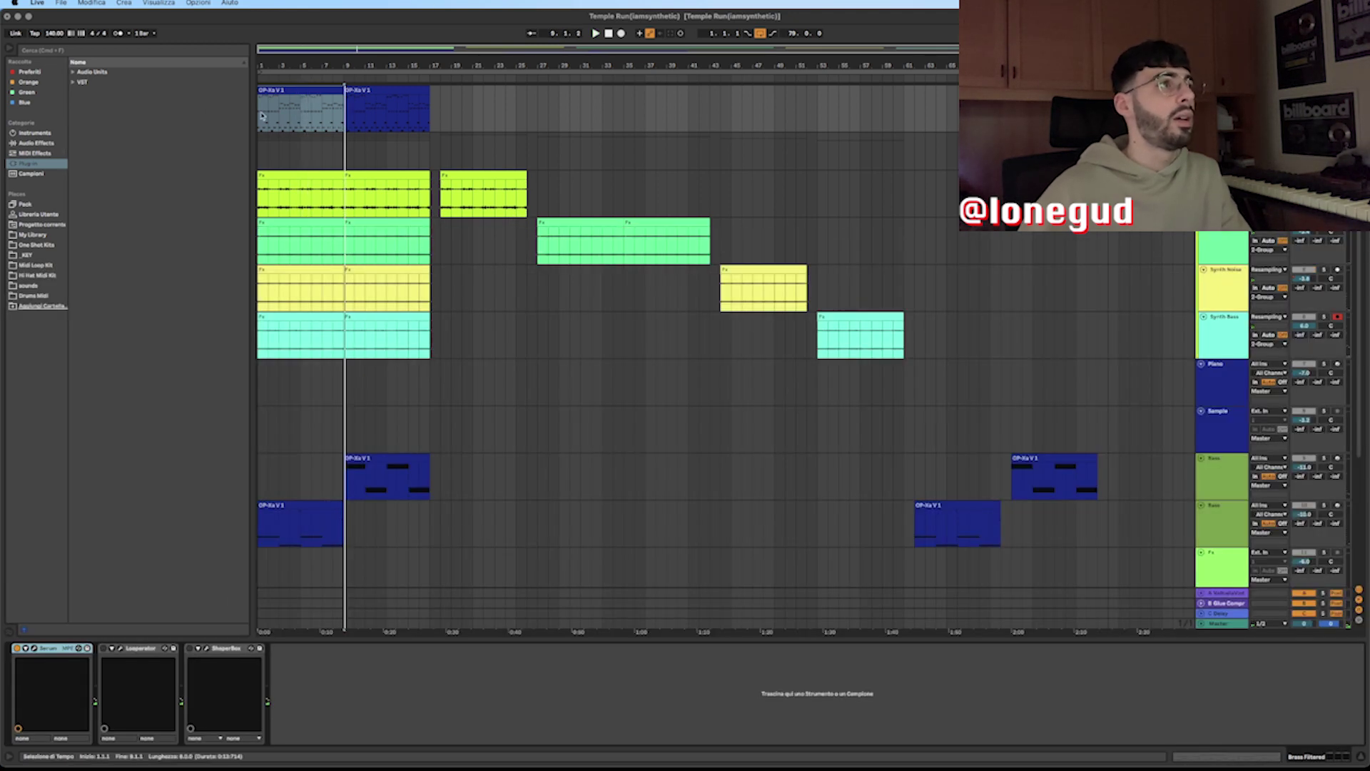
left_click(190, 650)
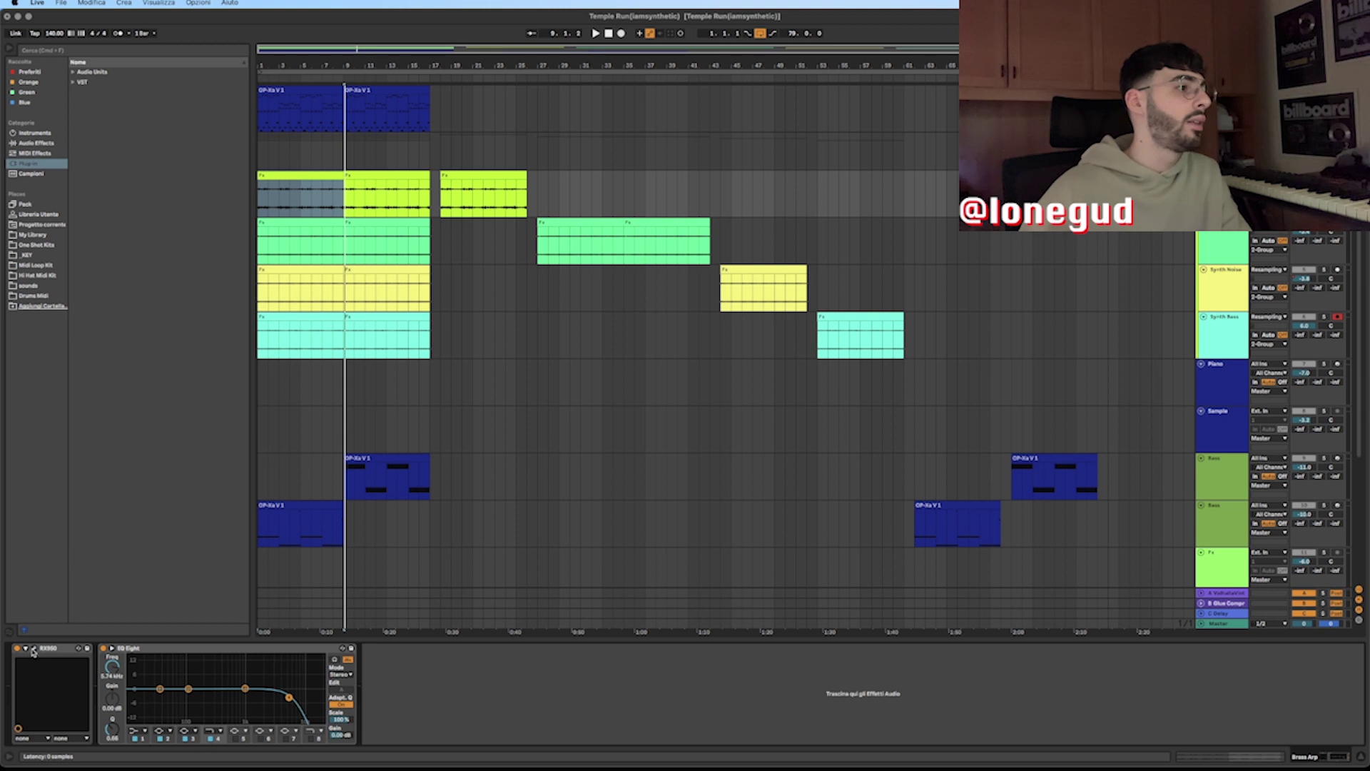
left_click(33, 649)
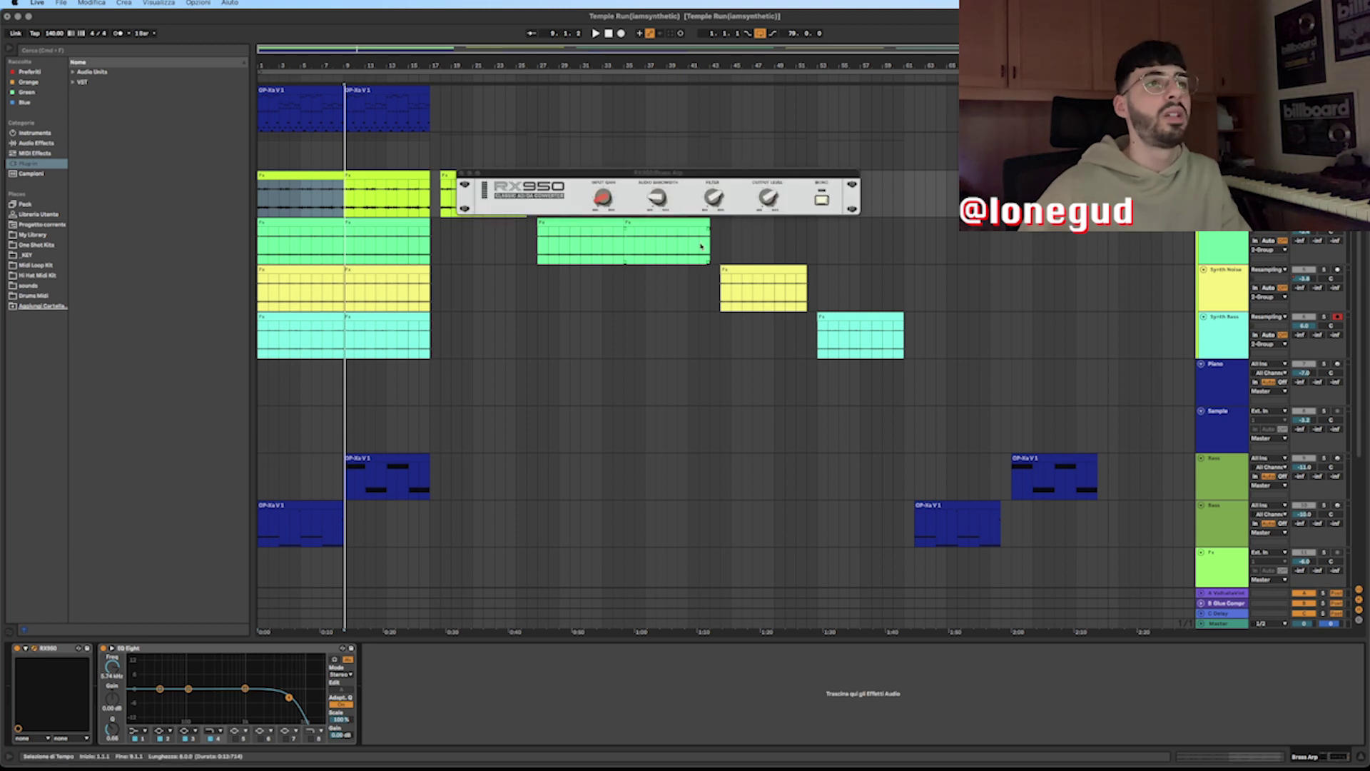
left_click_drag(607, 174, 635, 332)
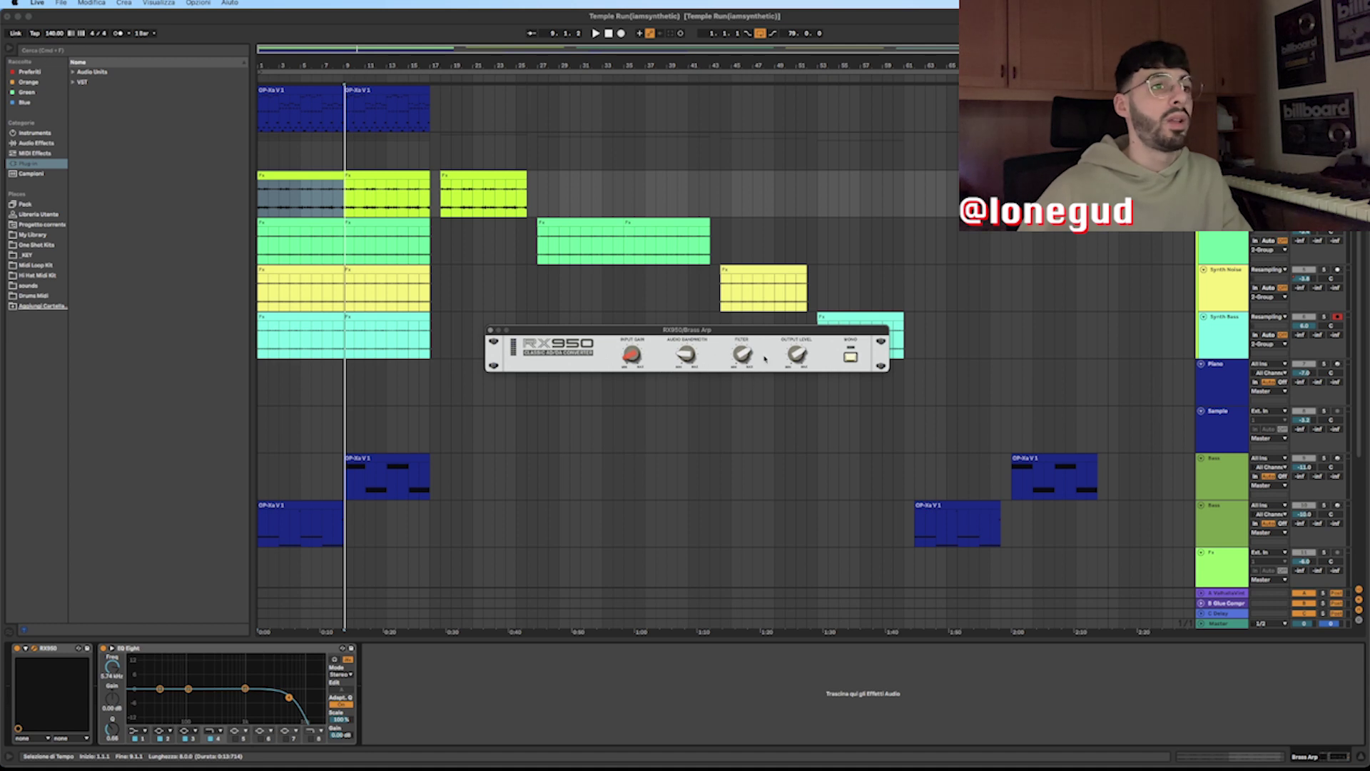
left_click(493, 330)
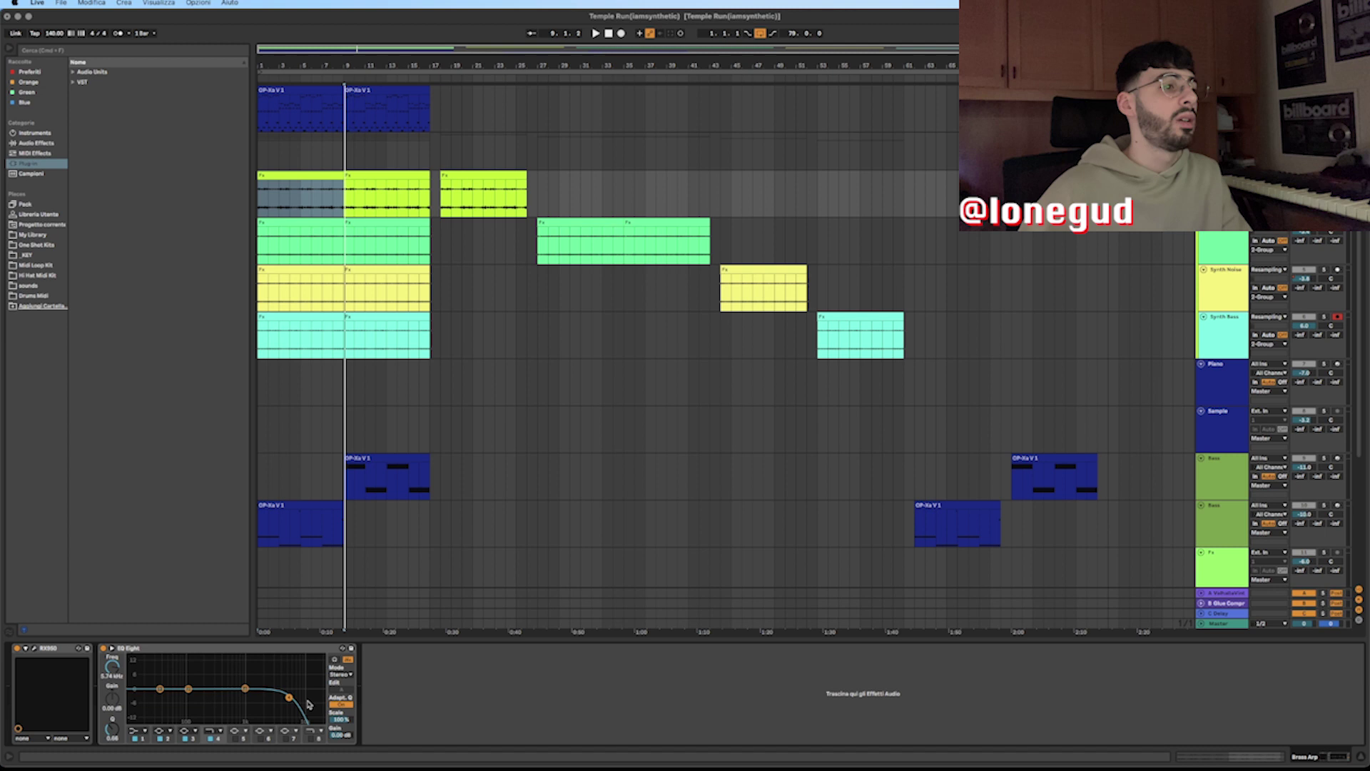
Step: Hide the detail pane, select the green track below, and bring back its effect chain
key("shift+Tab")
key("super+alt+l")
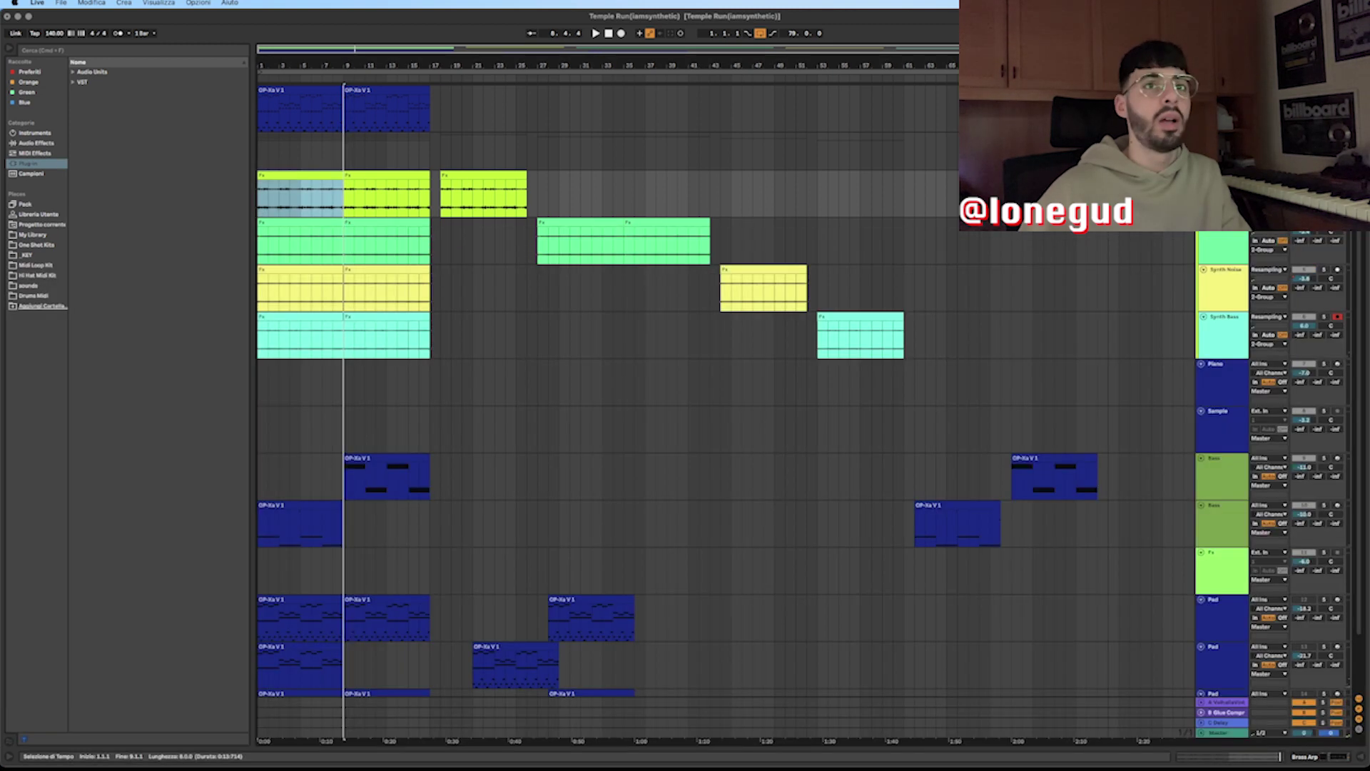
left_click(1222, 246)
key("super+alt+l")
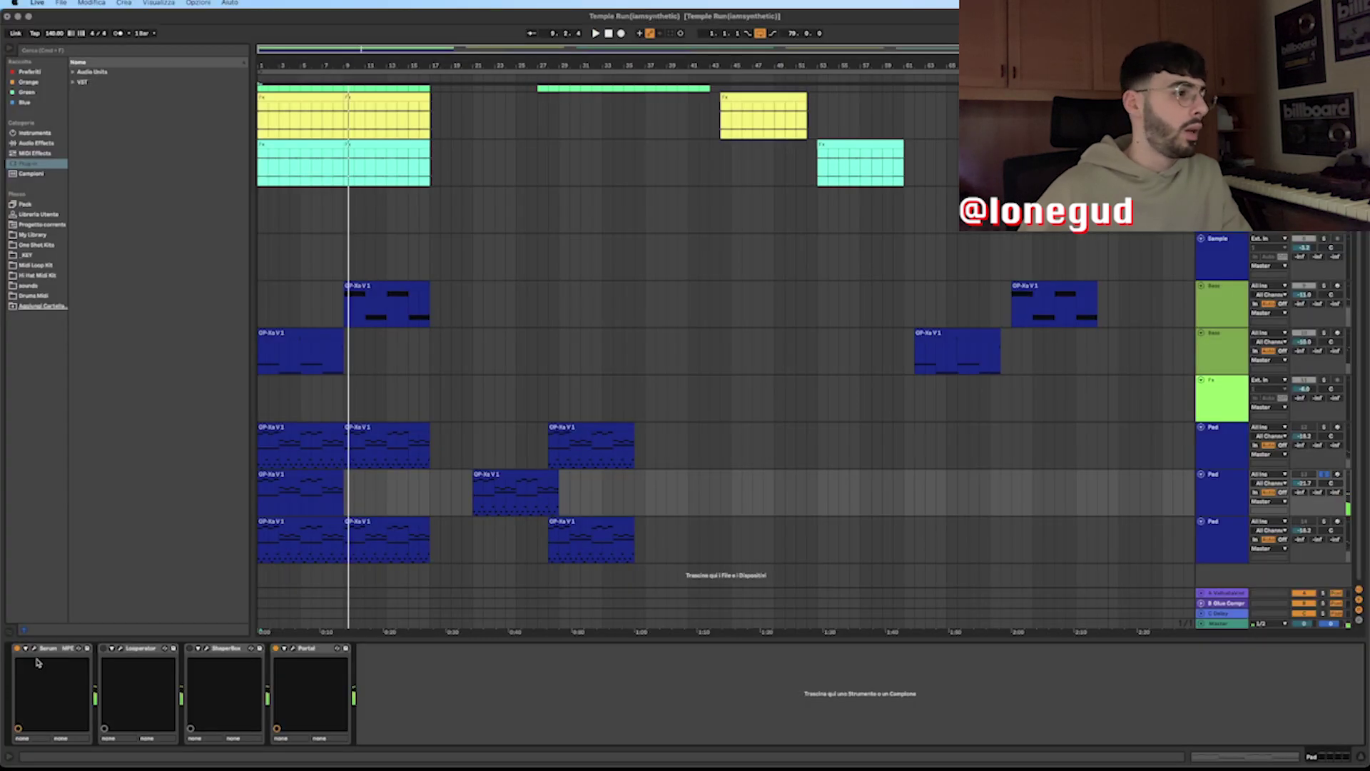
Step: Browse the Pad Serum's preset banks, then open the second Pad track's Portal effect
key("super+alt+p")
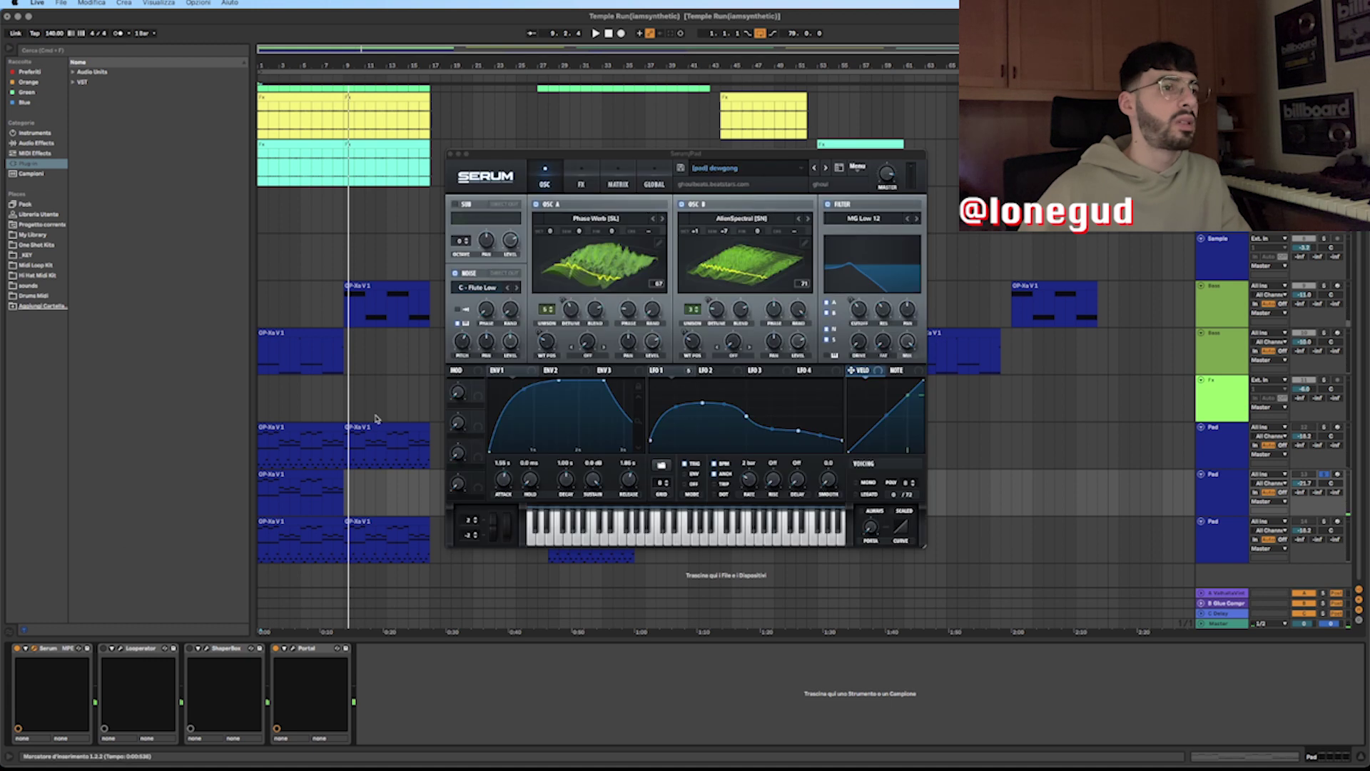
left_click(726, 175)
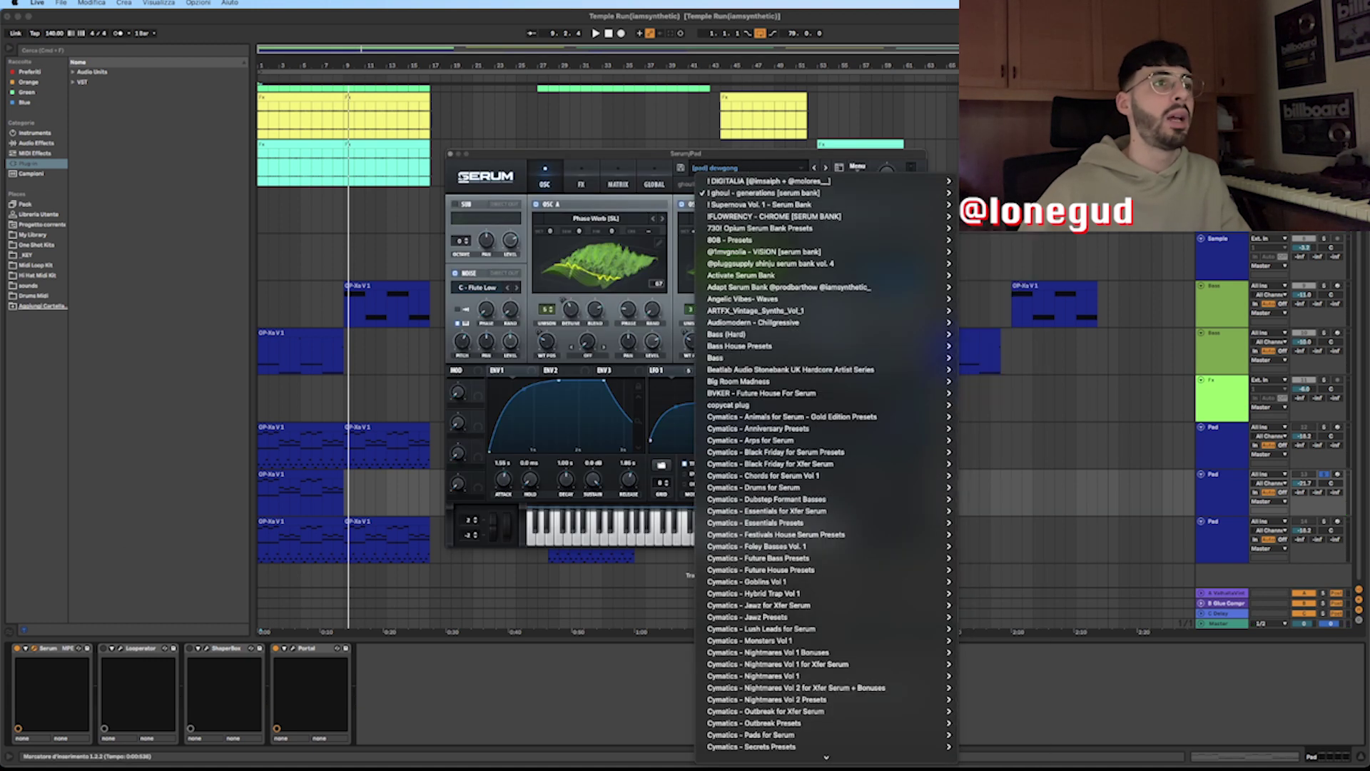
left_click(451, 157)
left_click(450, 154)
left_click(451, 158)
left_click(466, 492)
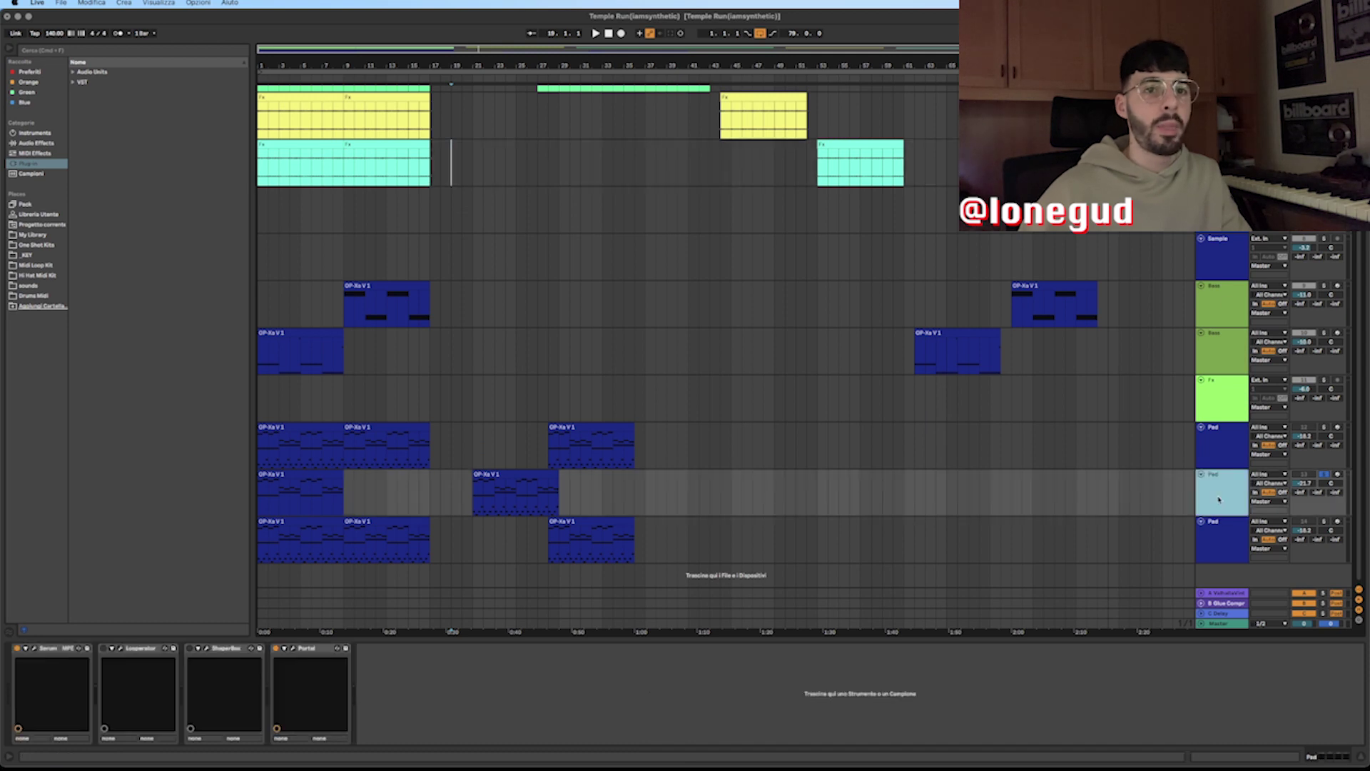
Step: Move and close the Portal window, then select the green Fx track
left_click_drag(771, 168, 854, 224)
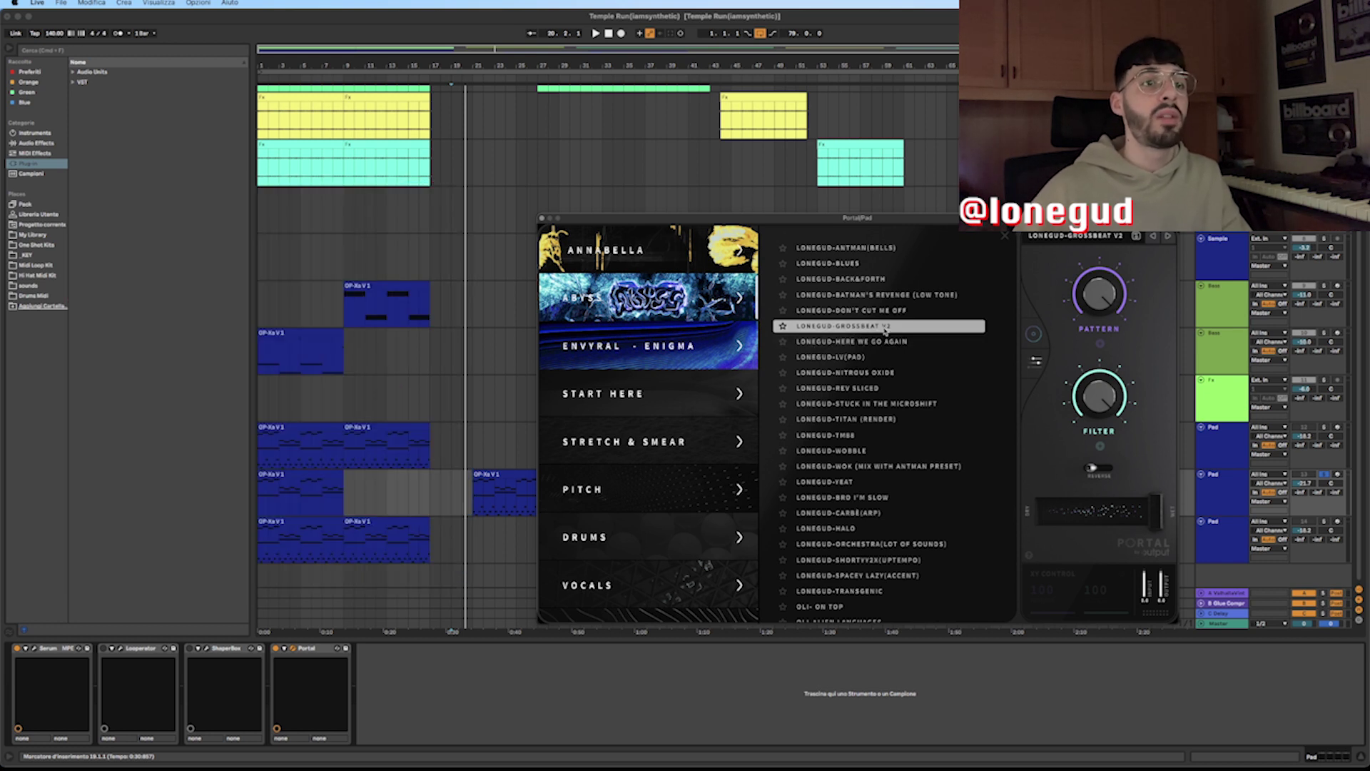
key("super+alt+p")
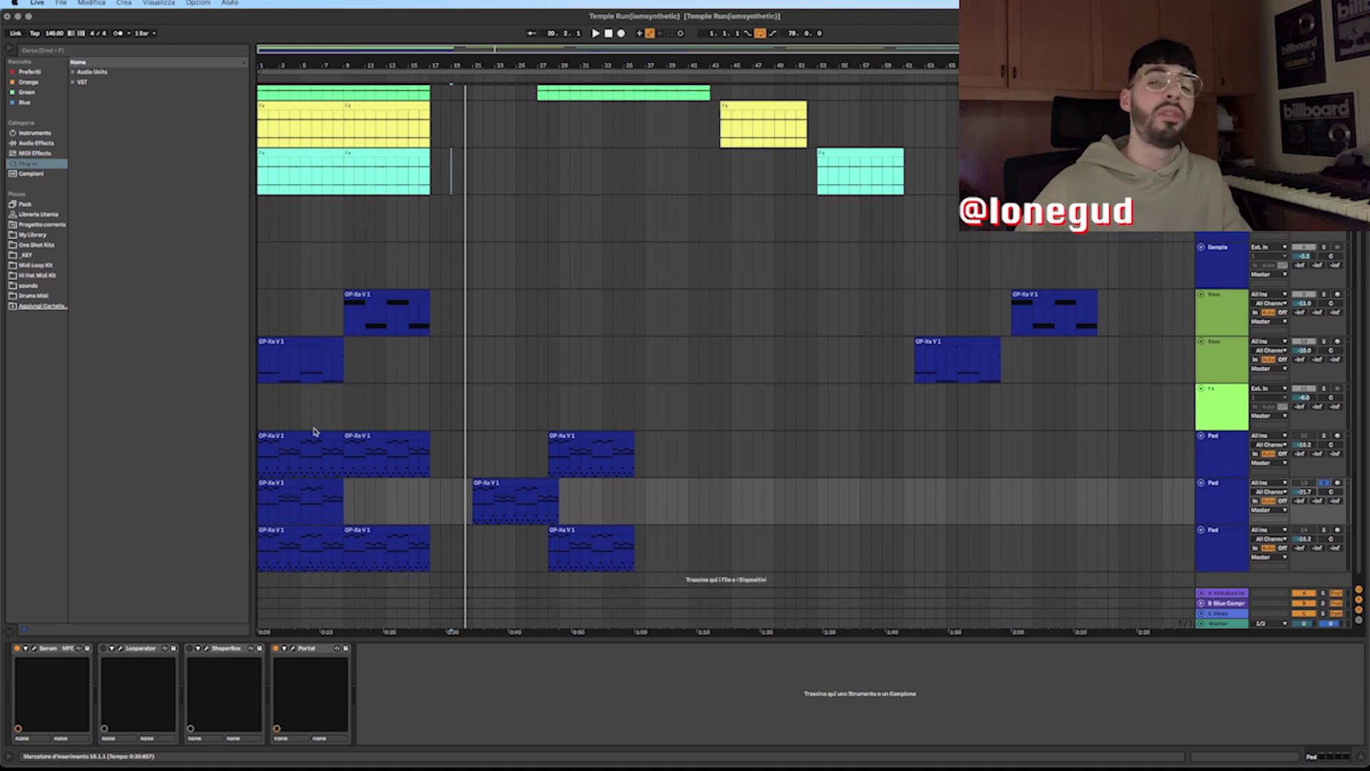
scroll(305, 388, "up", 3)
left_click(1305, 182)
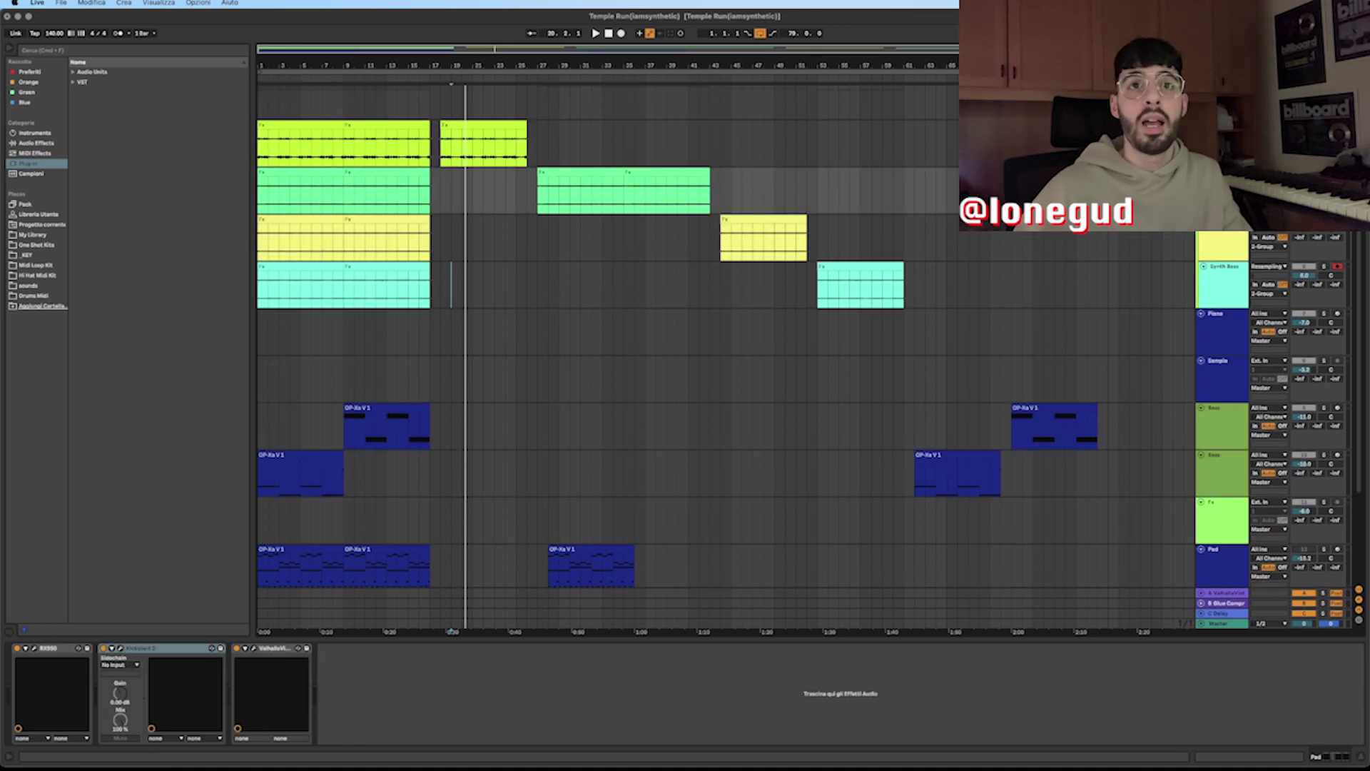
Step: Inspect the RX950, Kickstart 2 and ValhallaVintageVerb windows, then open the first Fx clip's waveform
left_click(34, 650)
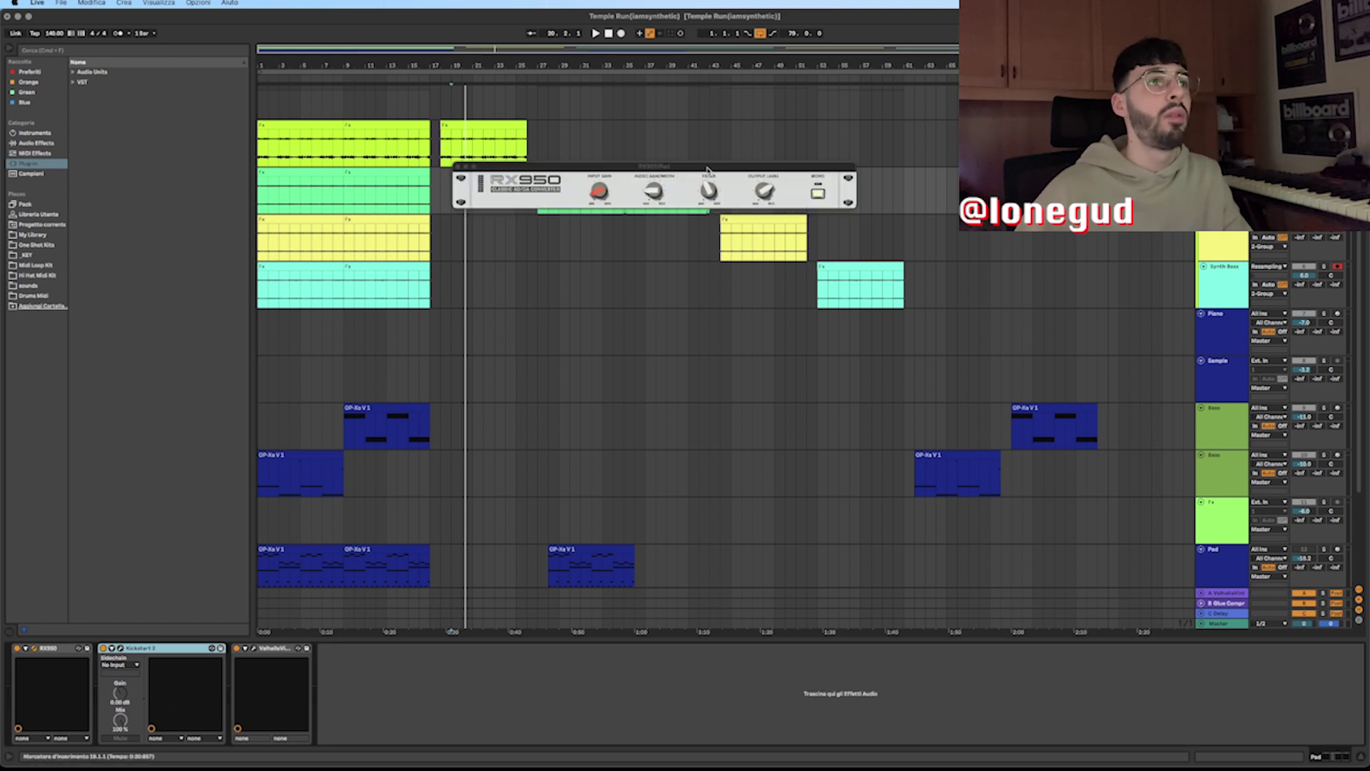
left_click(458, 167)
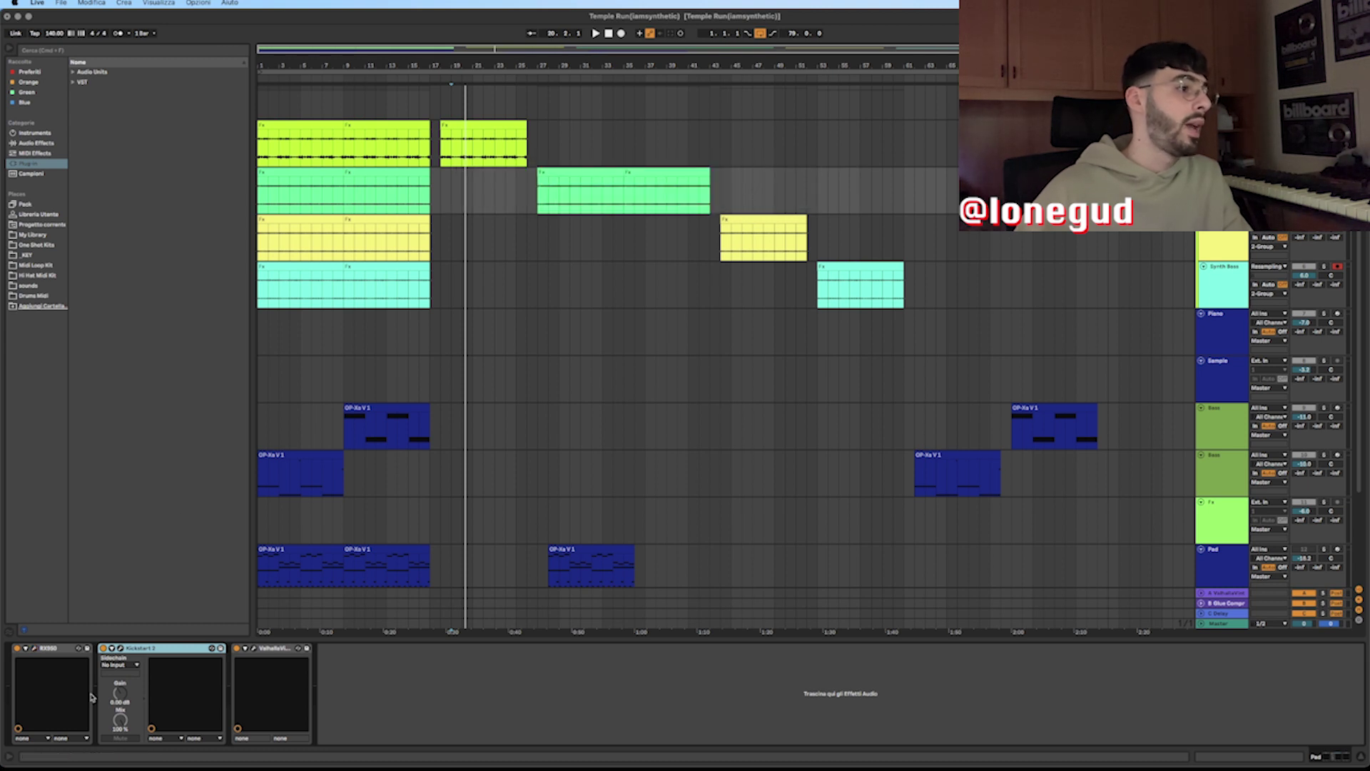
left_click(120, 648)
left_click(462, 175)
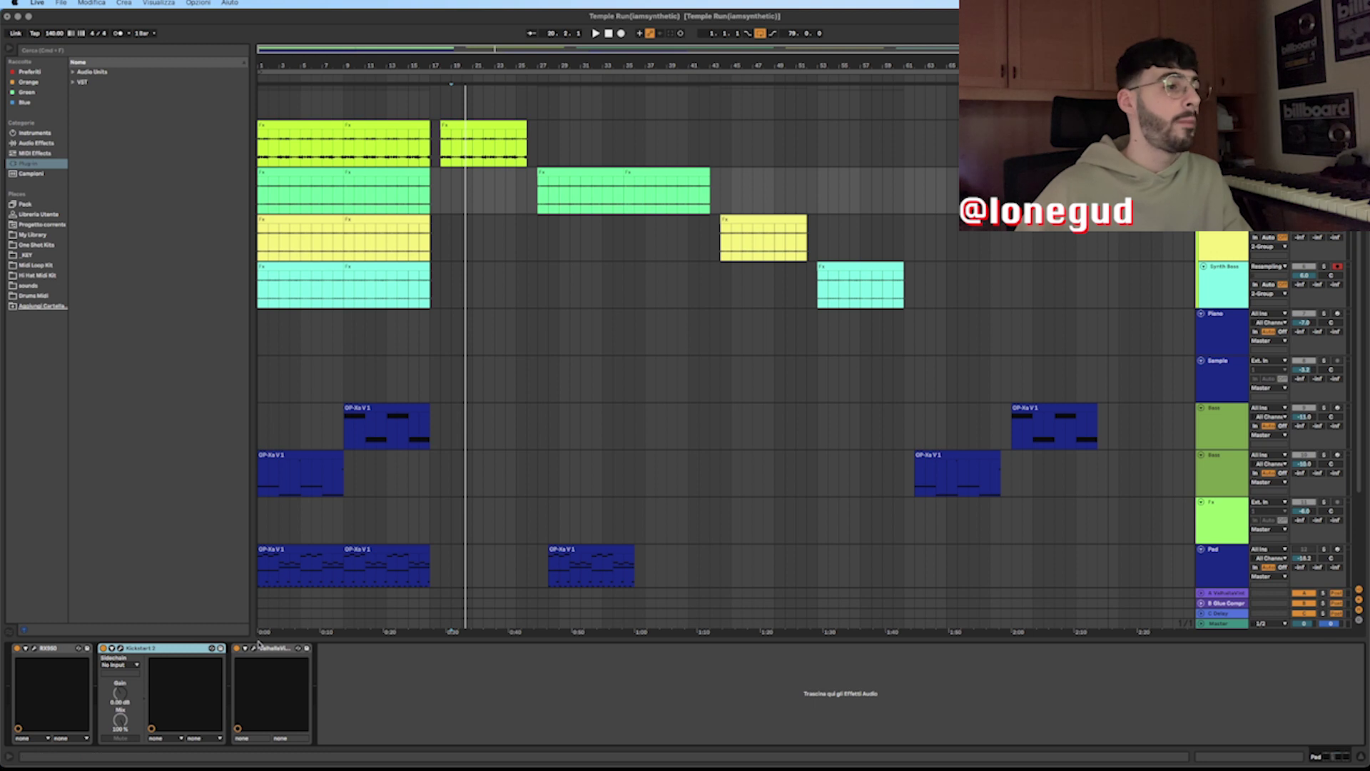
left_click(255, 647)
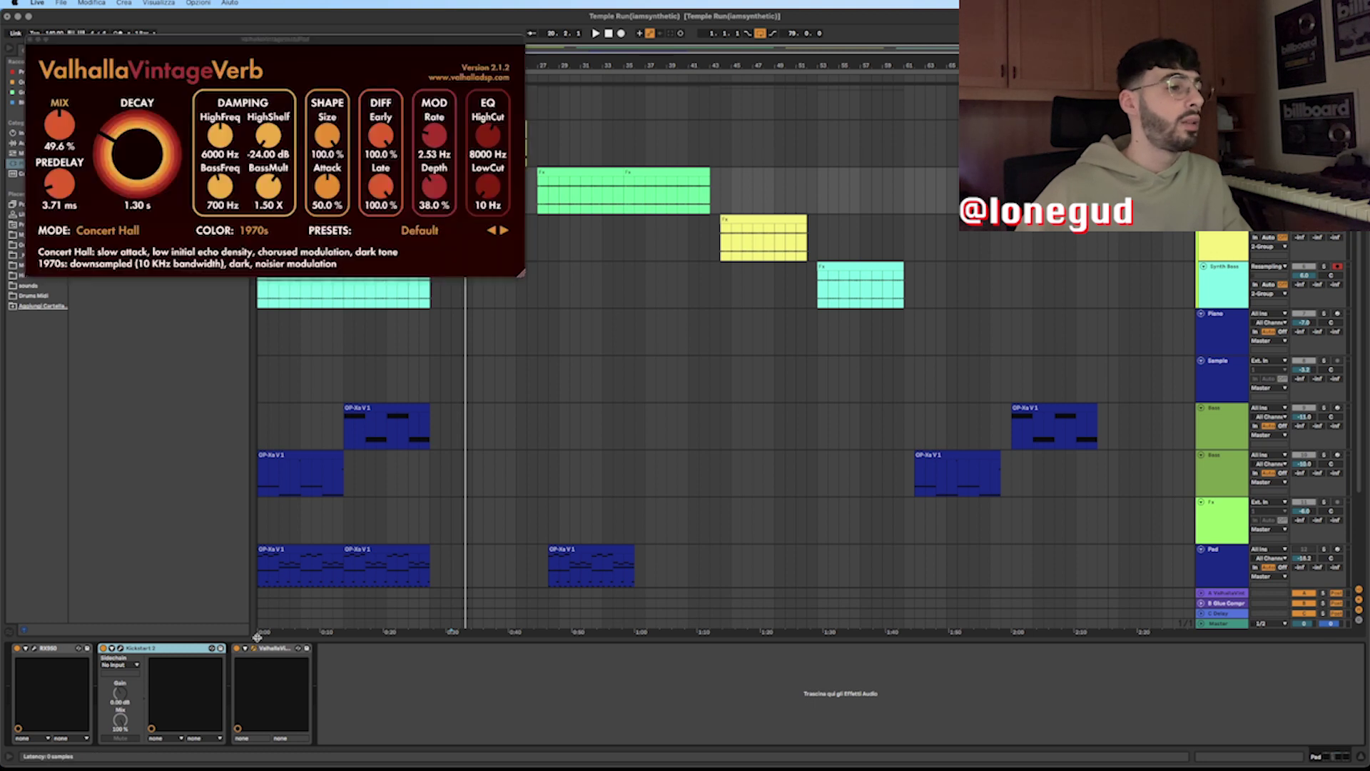
left_click(31, 42)
double_click(300, 192)
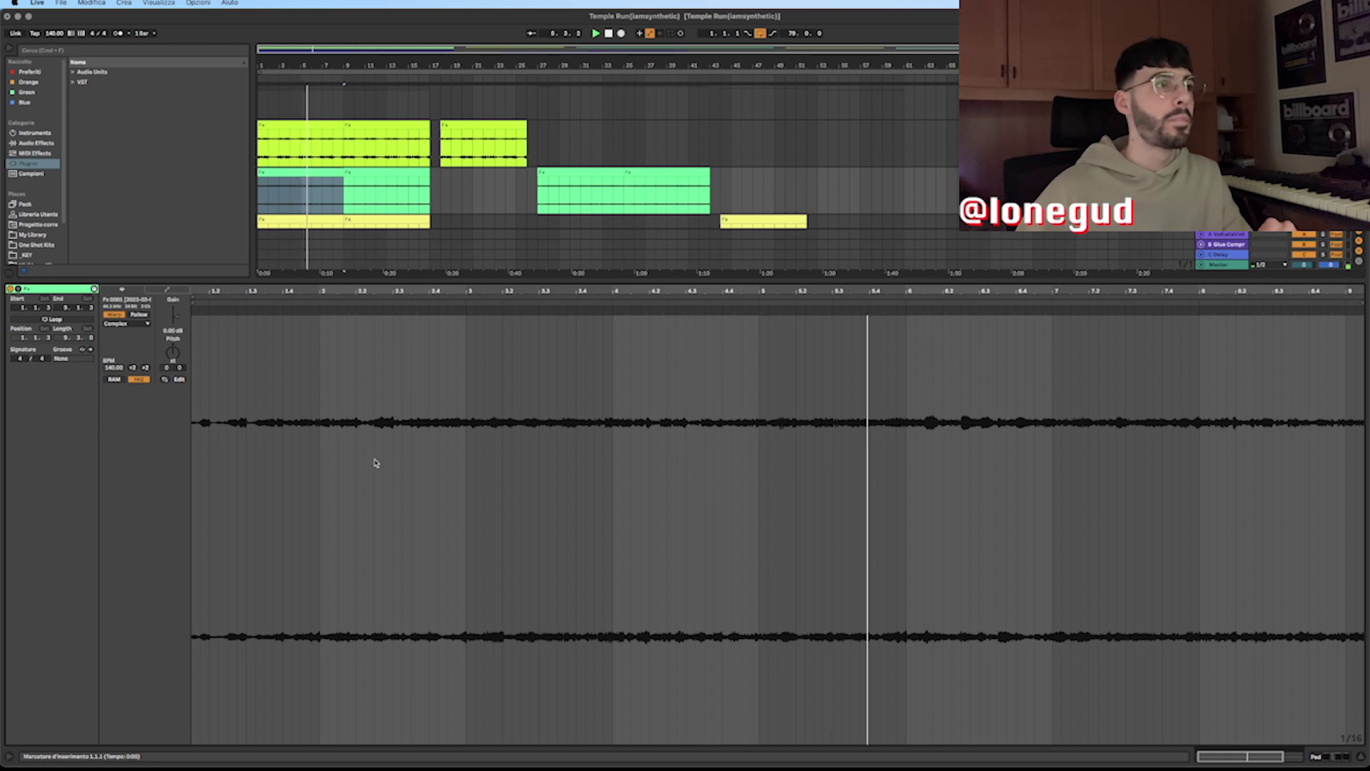
Step: Close the clip waveform, select bars 1–9 of the yellow clip, and show the effect chain
key("super+alt+l")
left_click(278, 230)
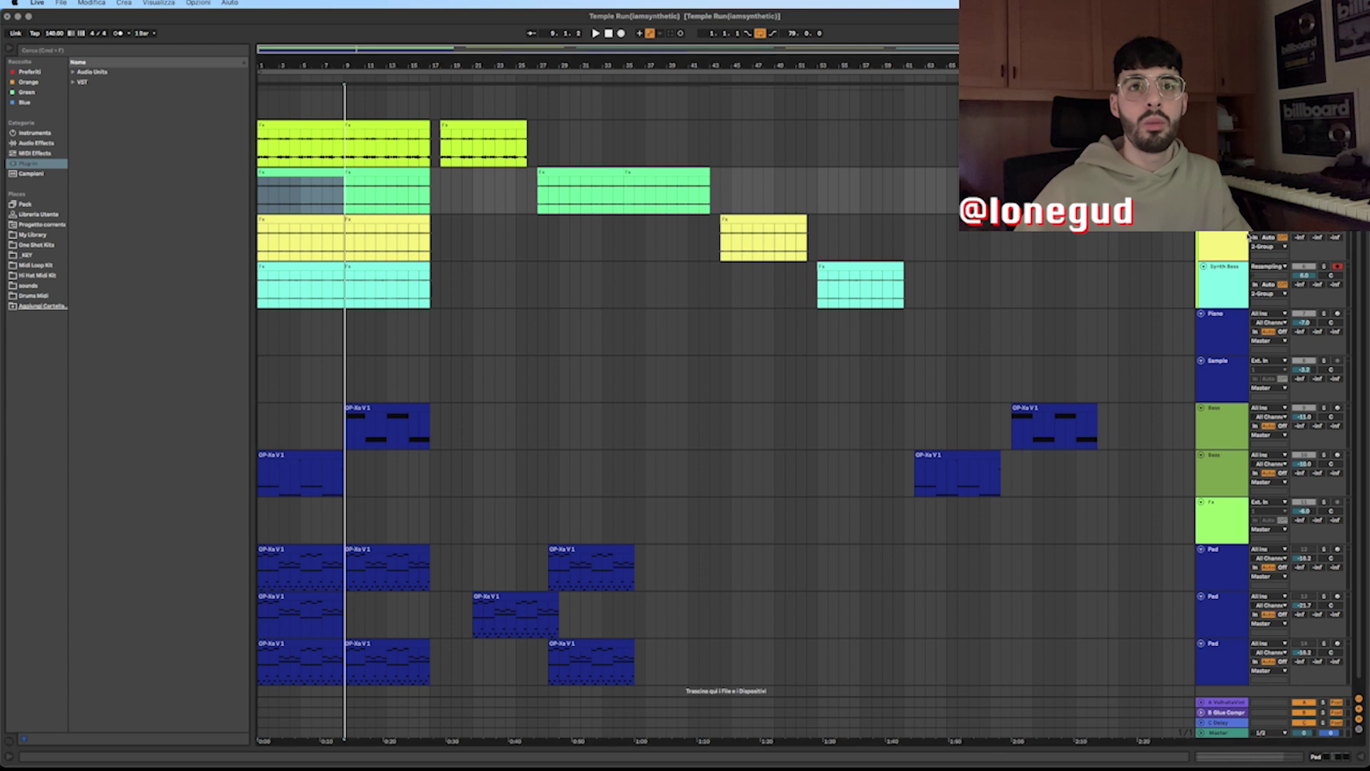
key("super+alt+l")
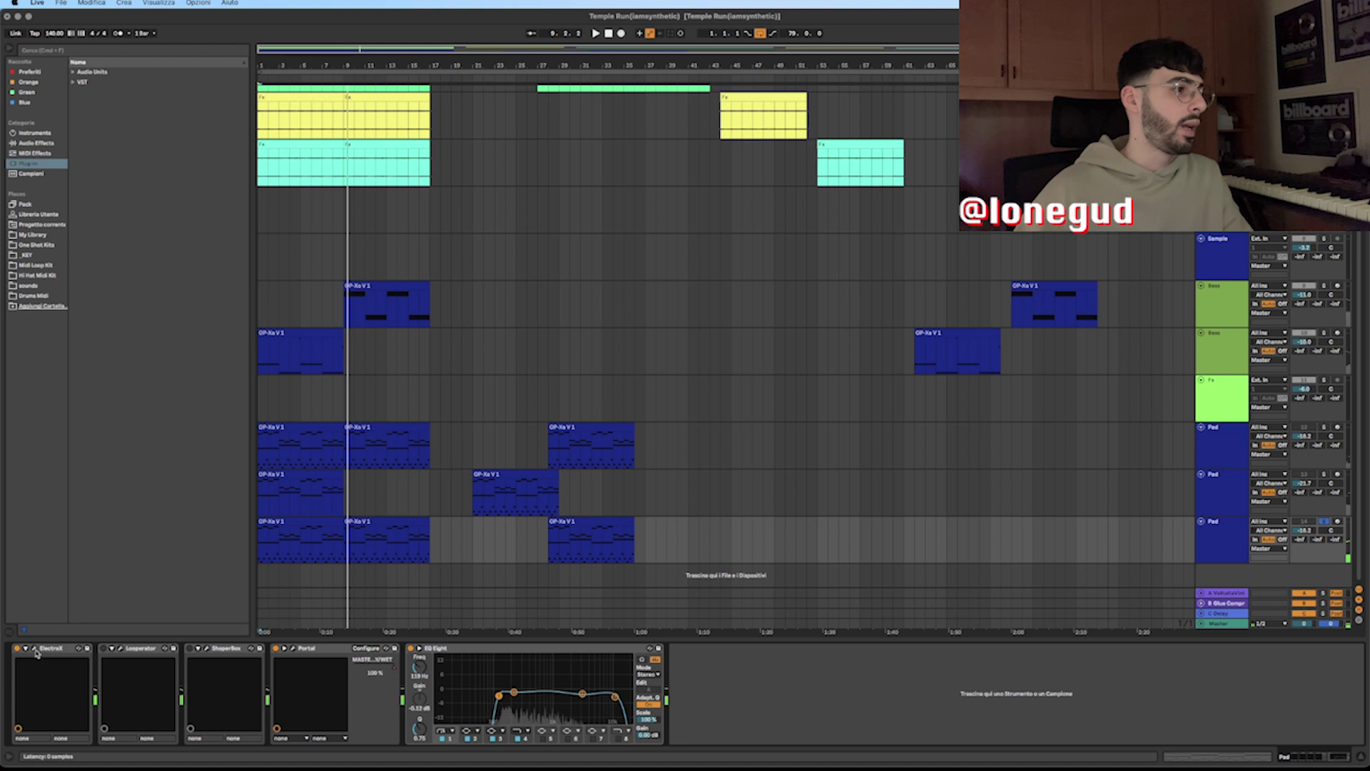
left_click(79, 648)
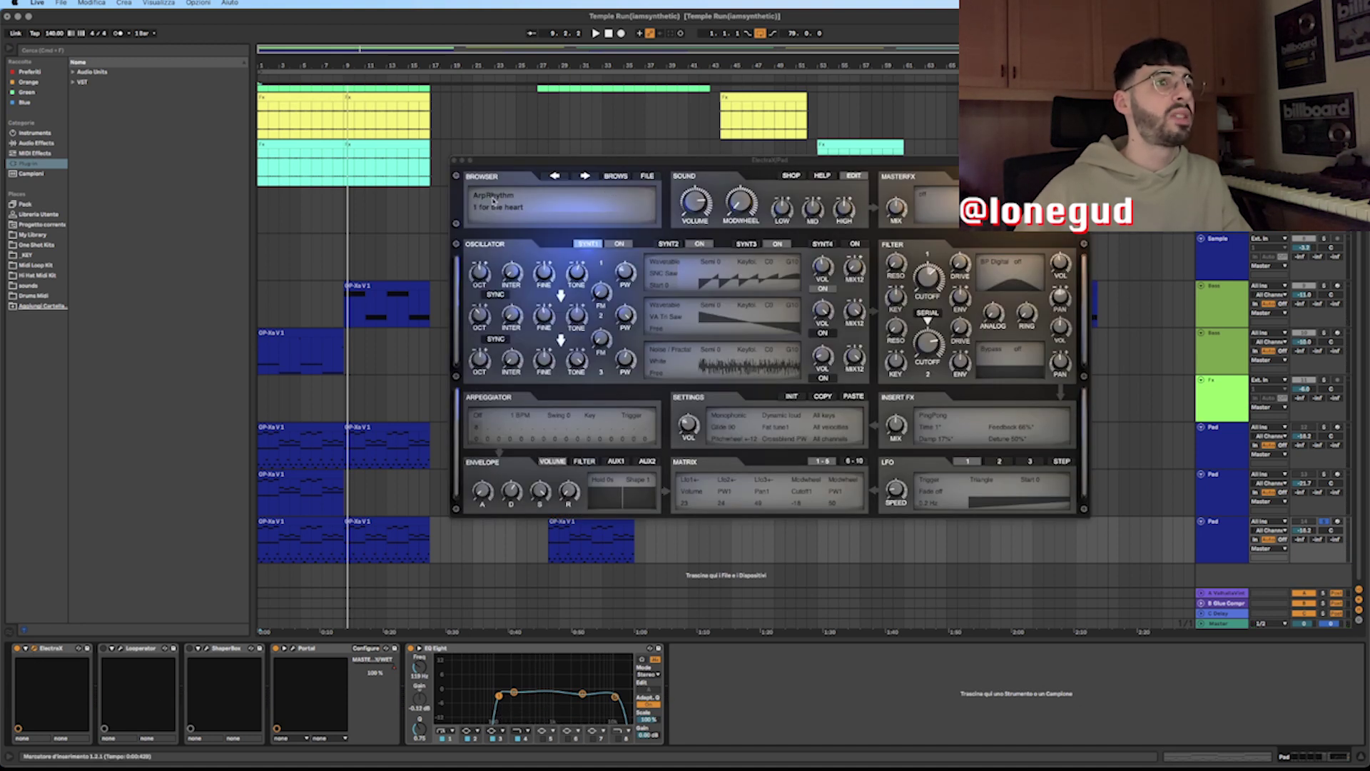
key("super+alt+p")
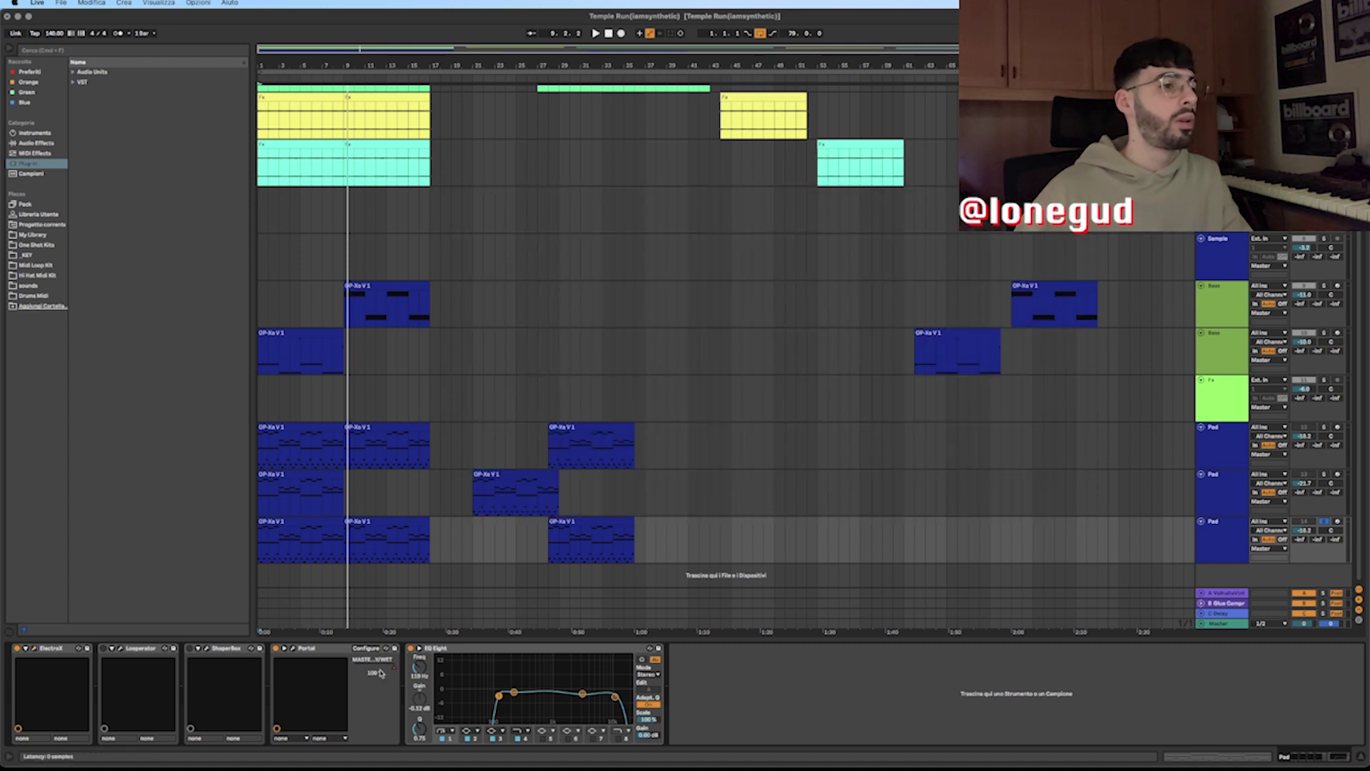
key("super+alt+p")
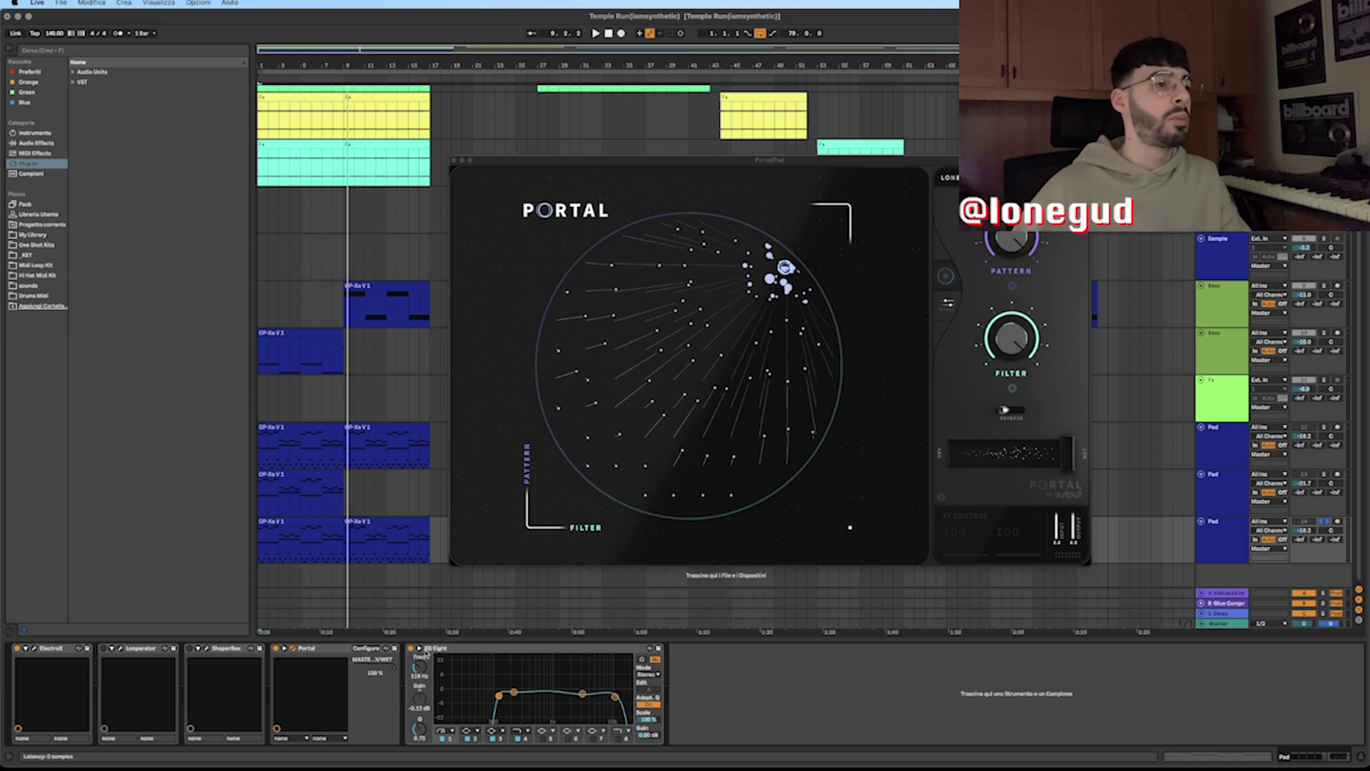
key("super+alt+p")
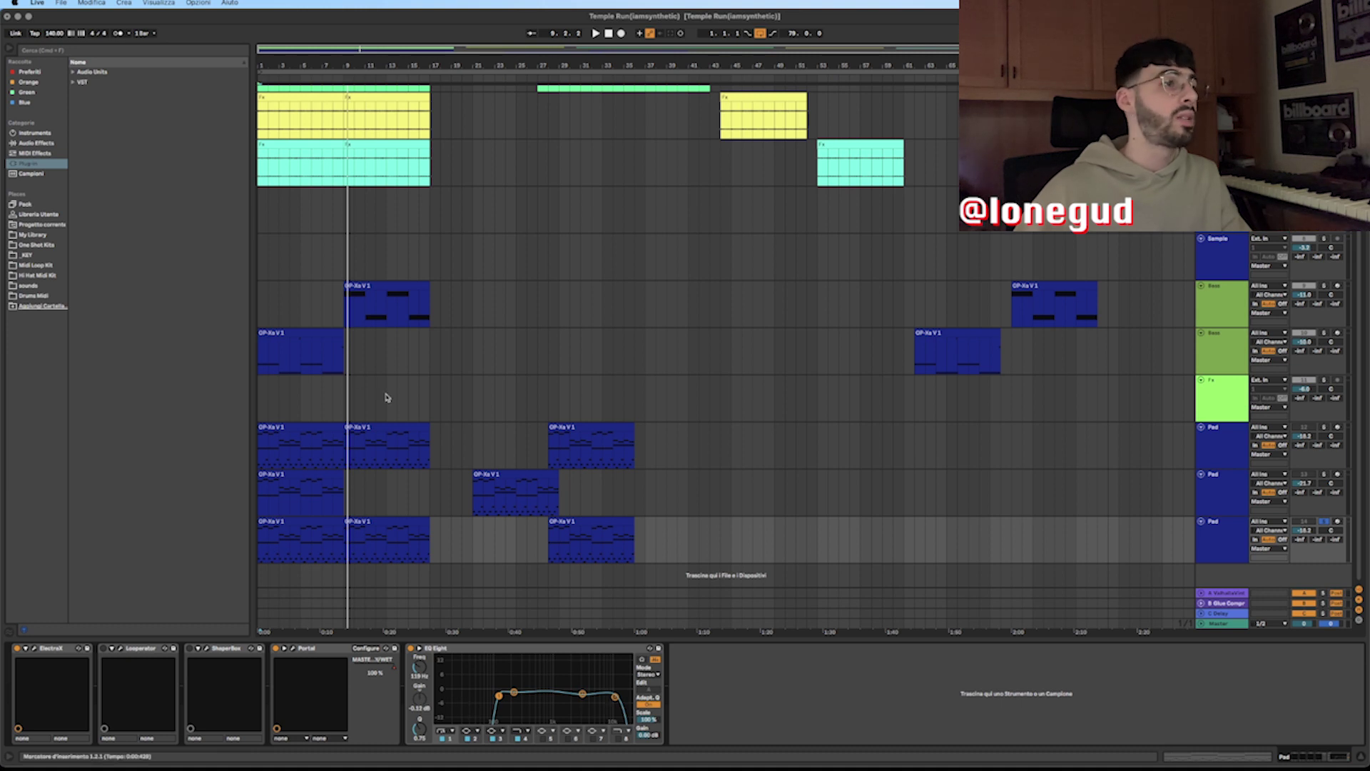
scroll(285, 397, "up", 3)
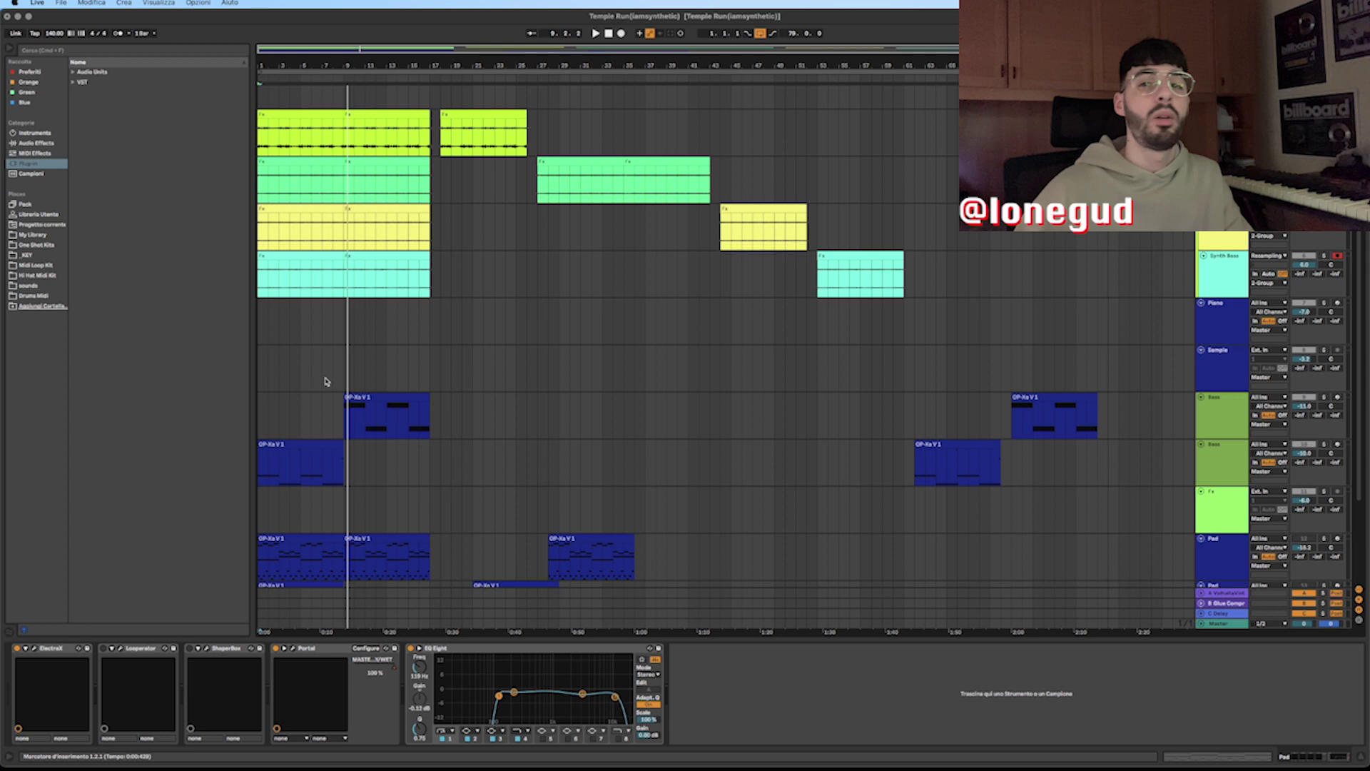
scroll(285, 308, "up", 1)
Step: Select the Synth Noise track, close RX950, then open and play the first Fx clip's waveform
left_click(1000, 254)
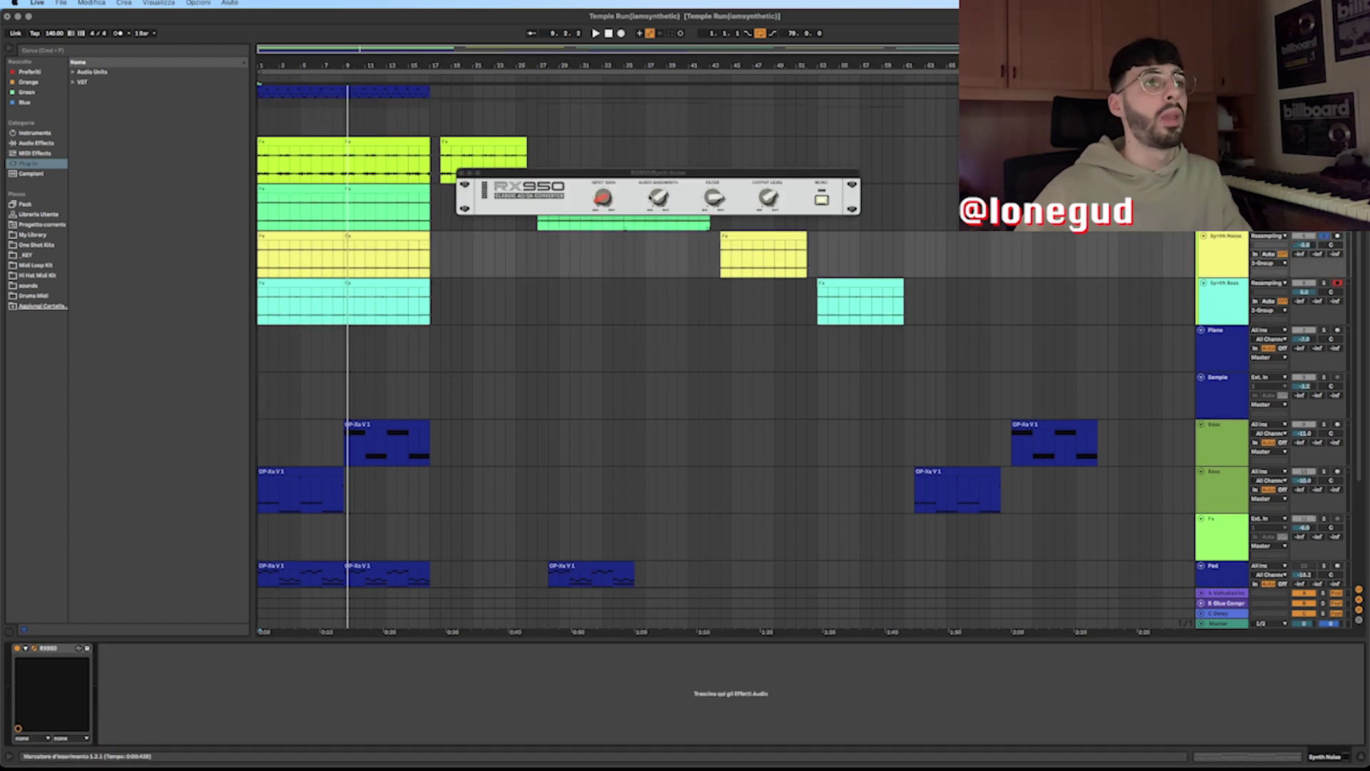
left_click(462, 174)
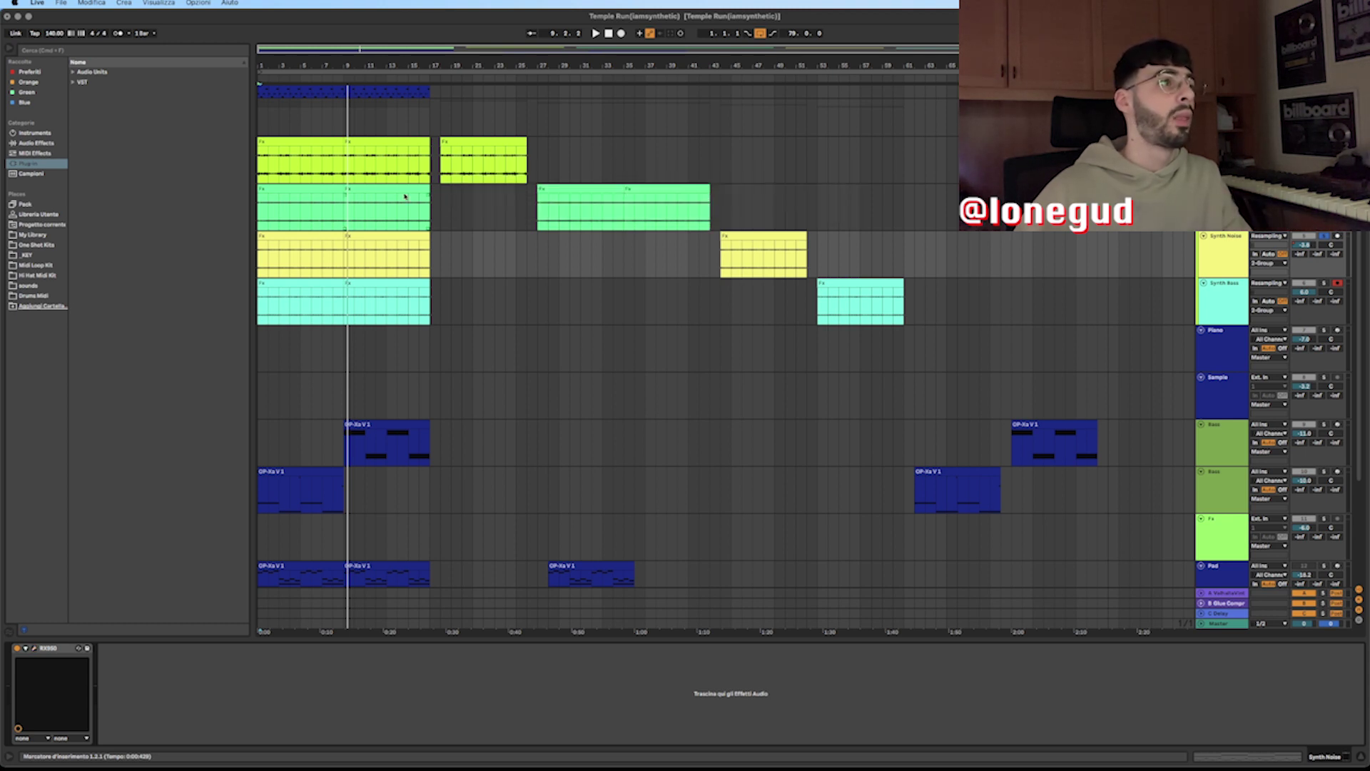
left_click(291, 236)
double_click(292, 236)
key("space")
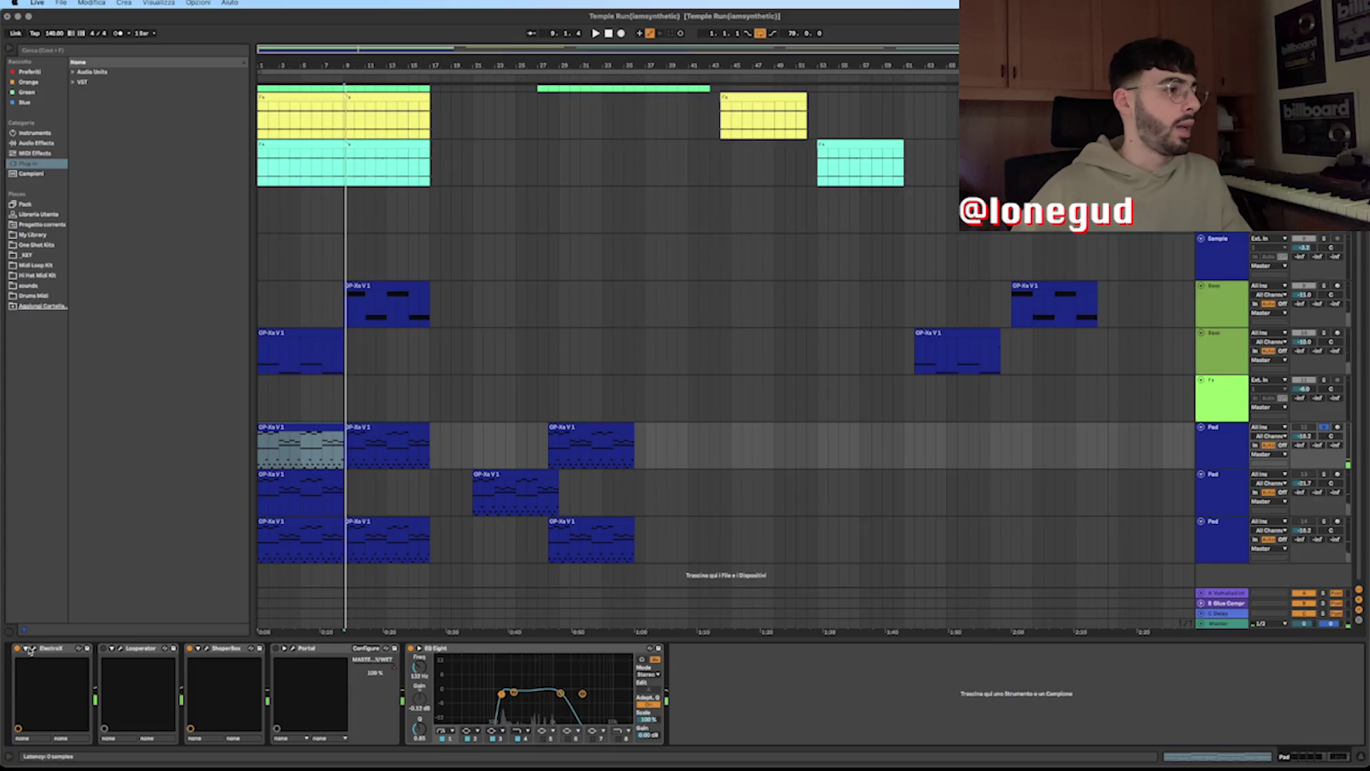
Step: Inspect the Pad's ElectraX and ShaperBox windows, then select its EQ Eight
left_click(39, 649)
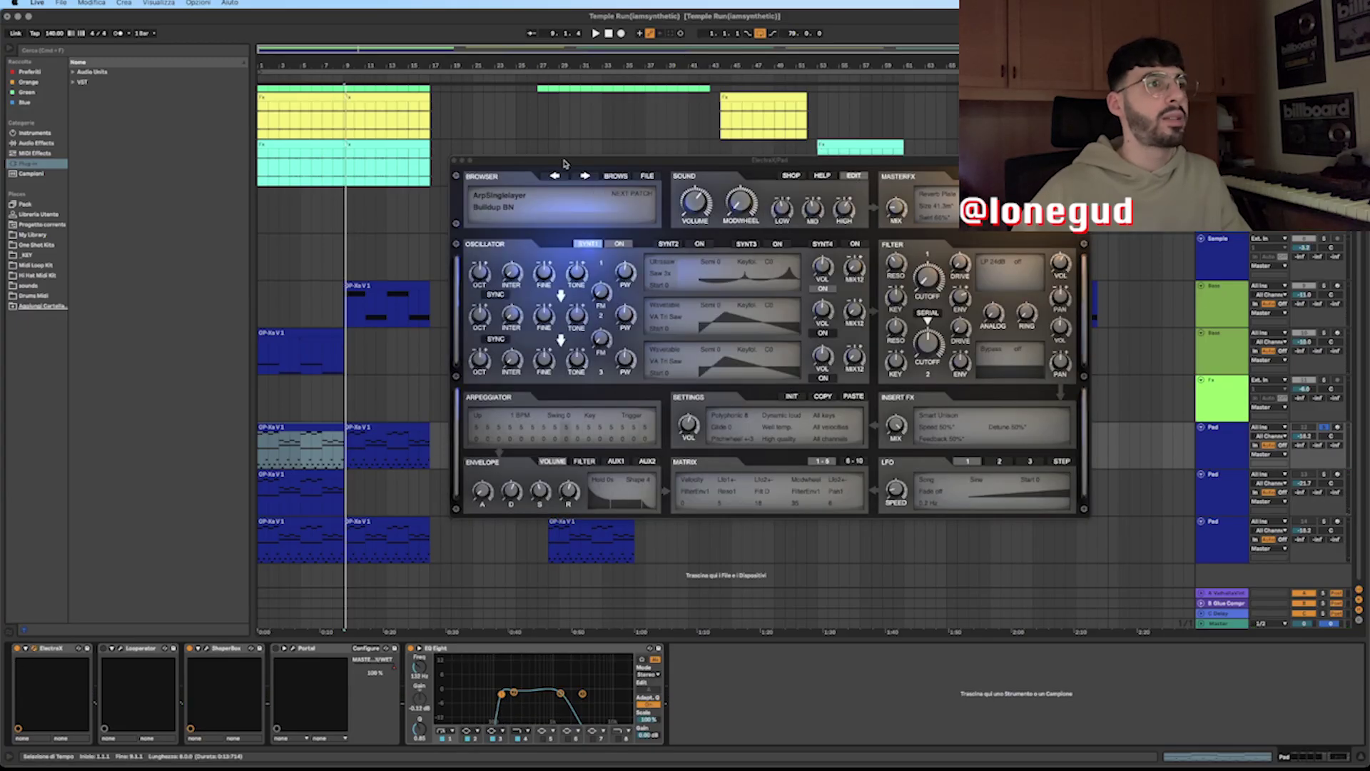
left_click_drag(564, 164, 765, 179)
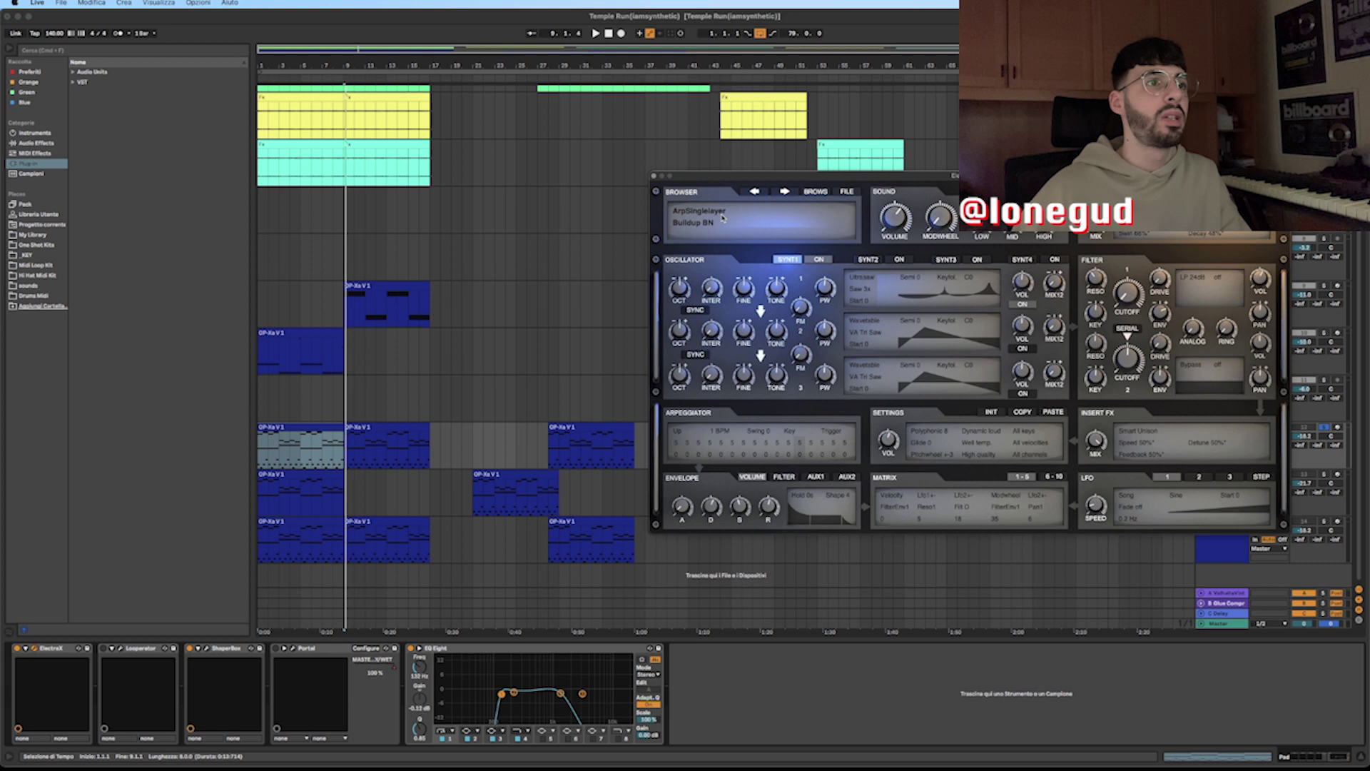
left_click(655, 176)
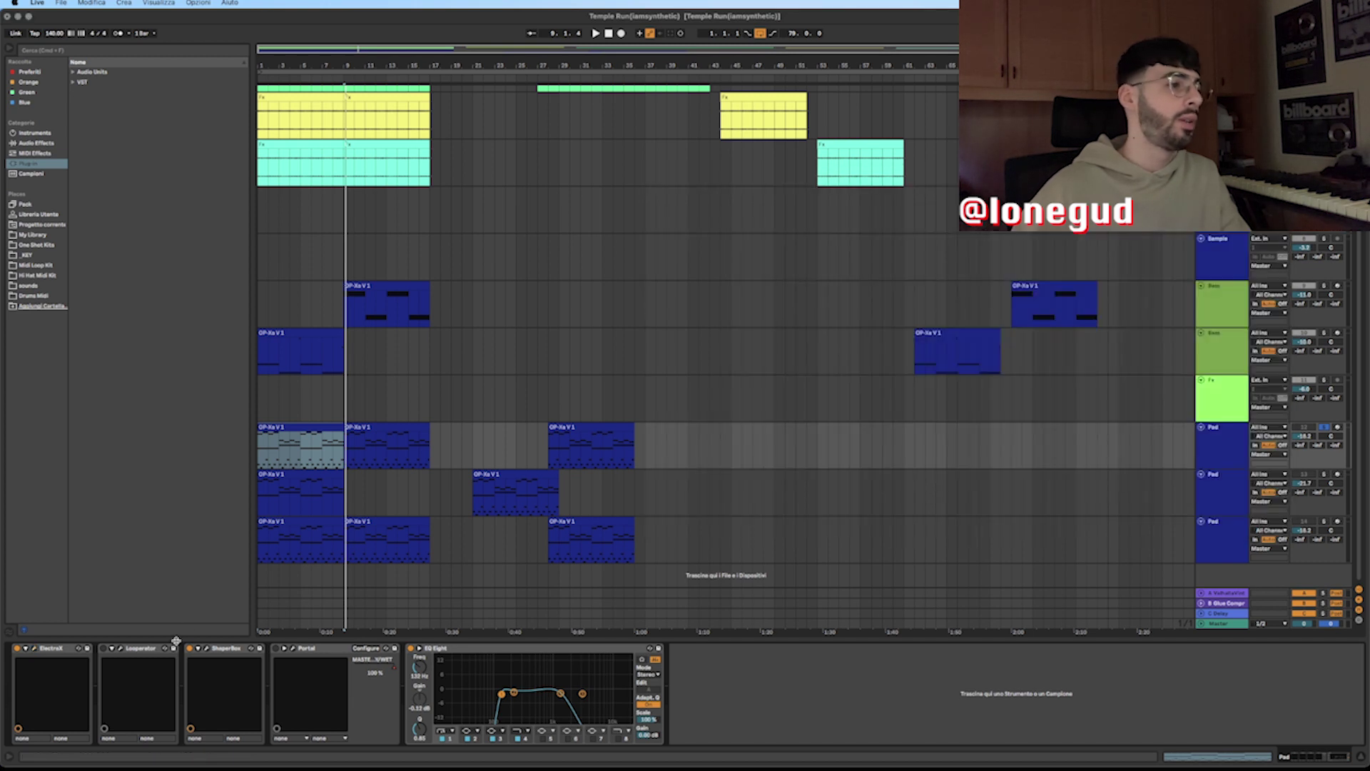
left_click(199, 648)
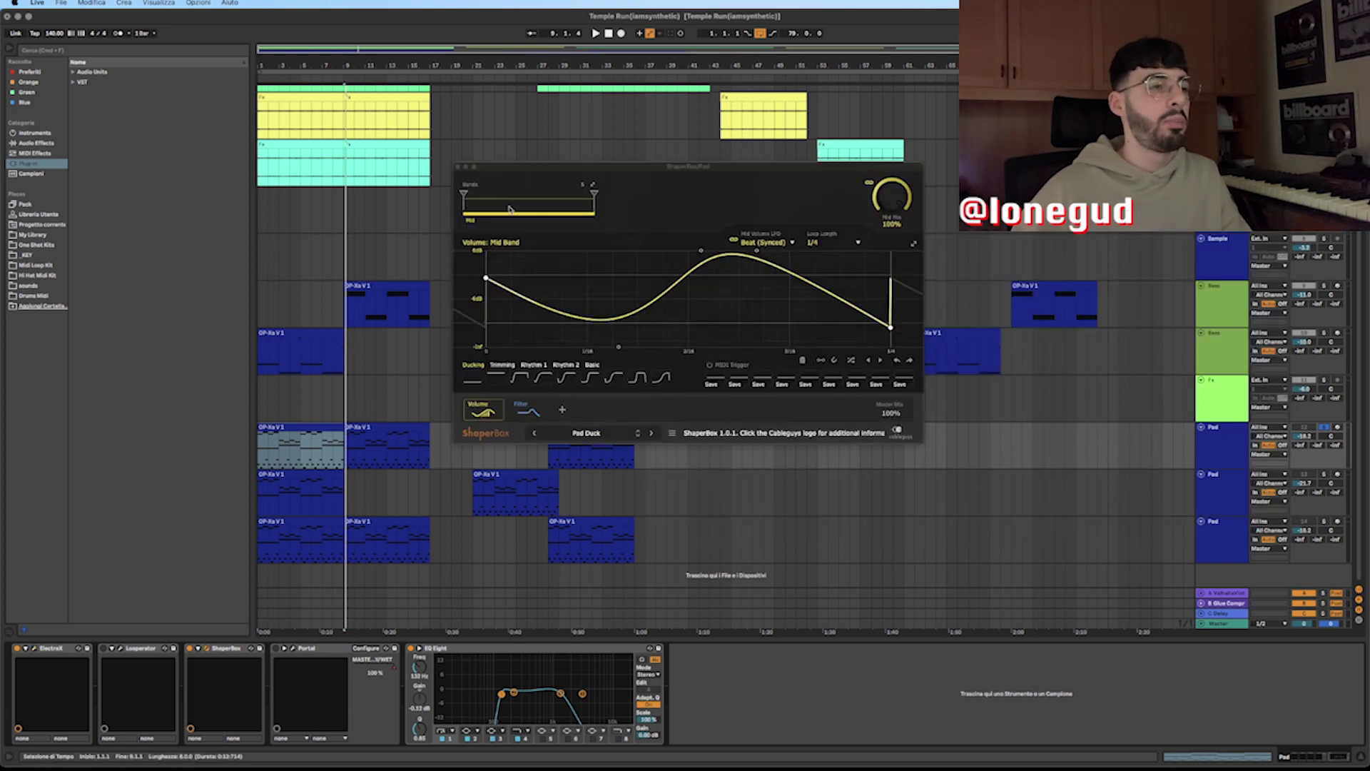
left_click(459, 168)
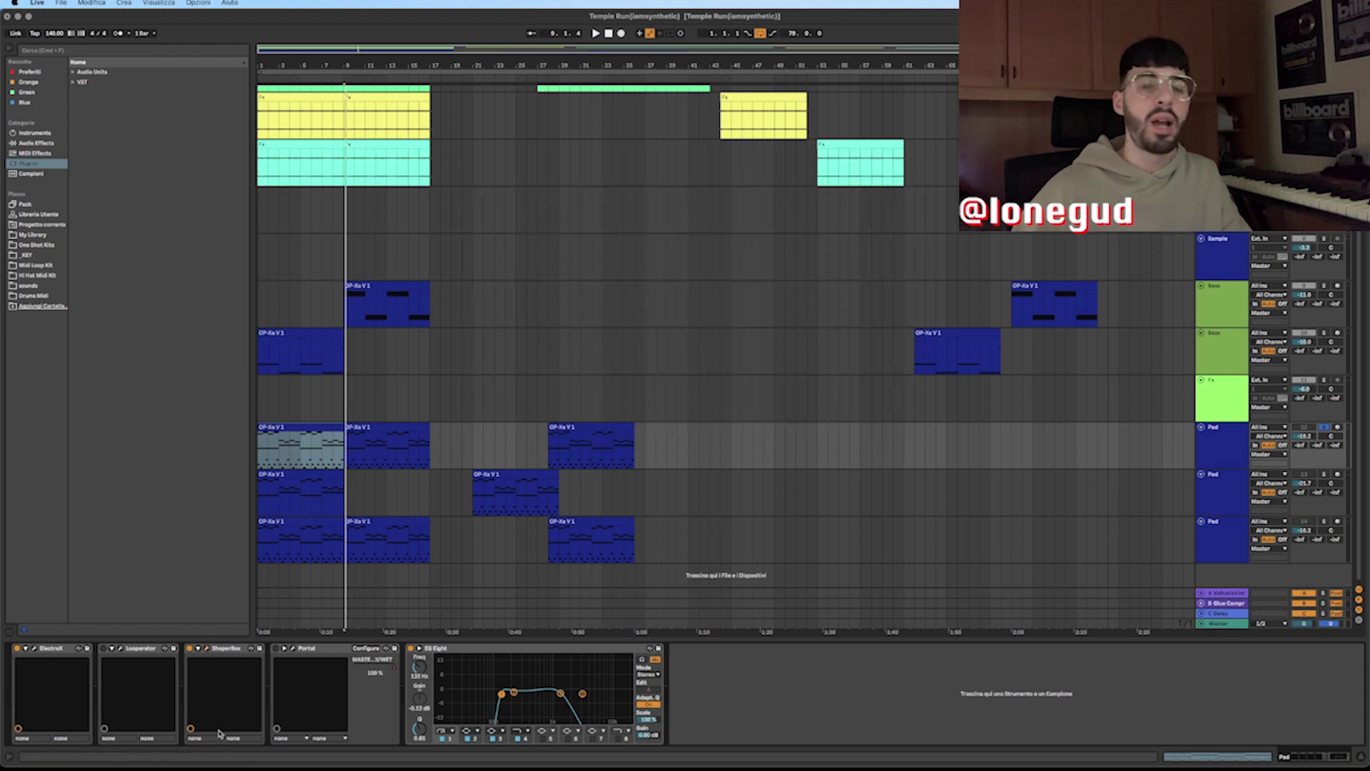
left_click(473, 653)
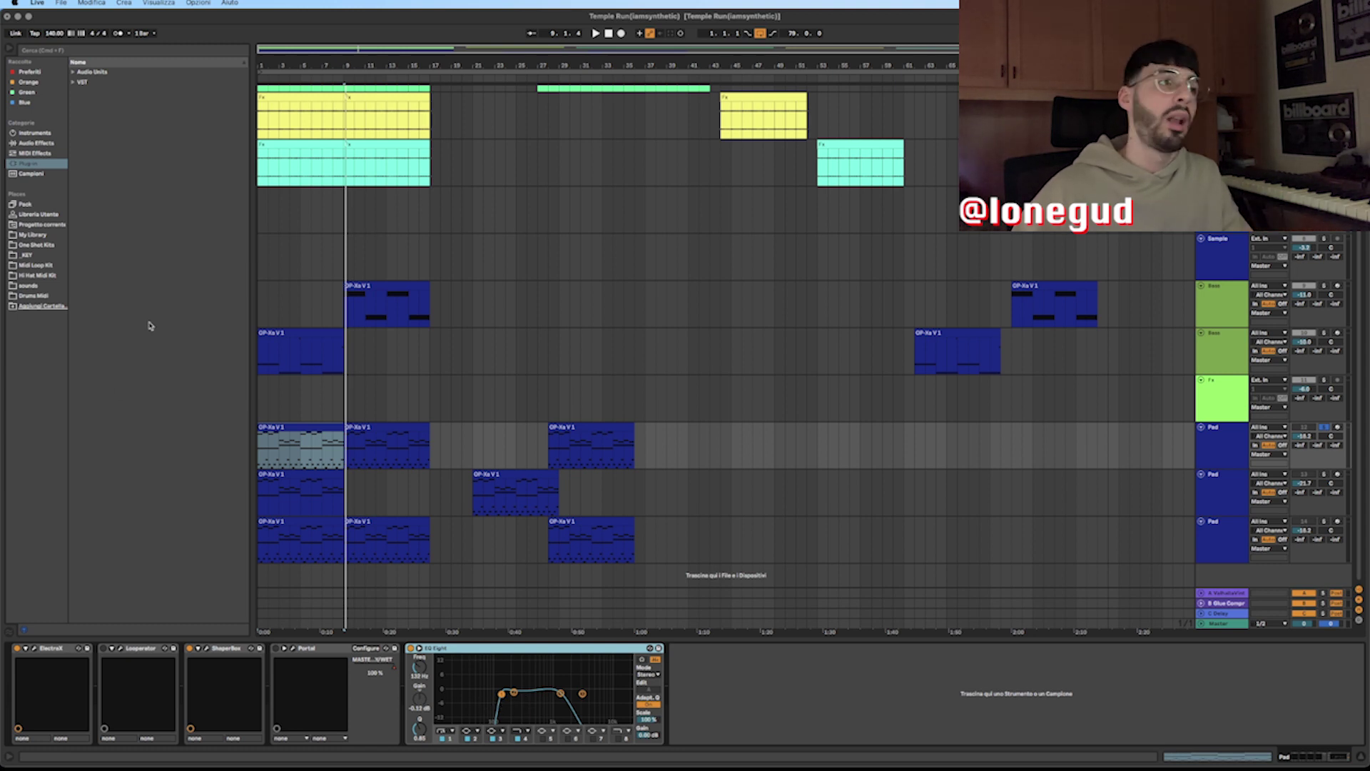
Step: Solo the Synth Bass track, select its bars 1–9, then select the Bass track at bar 1
scroll(309, 286, "up", 3)
left_click(309, 265)
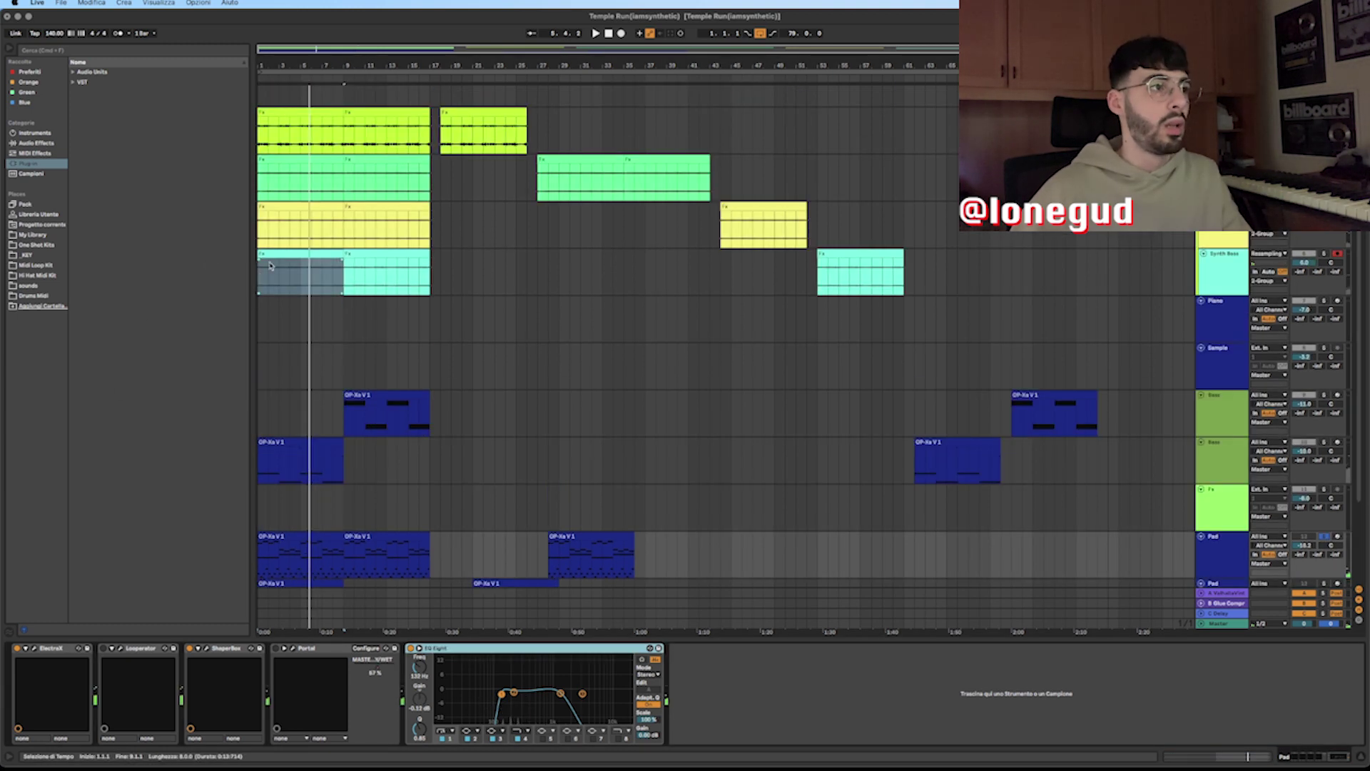
left_click(1097, 262)
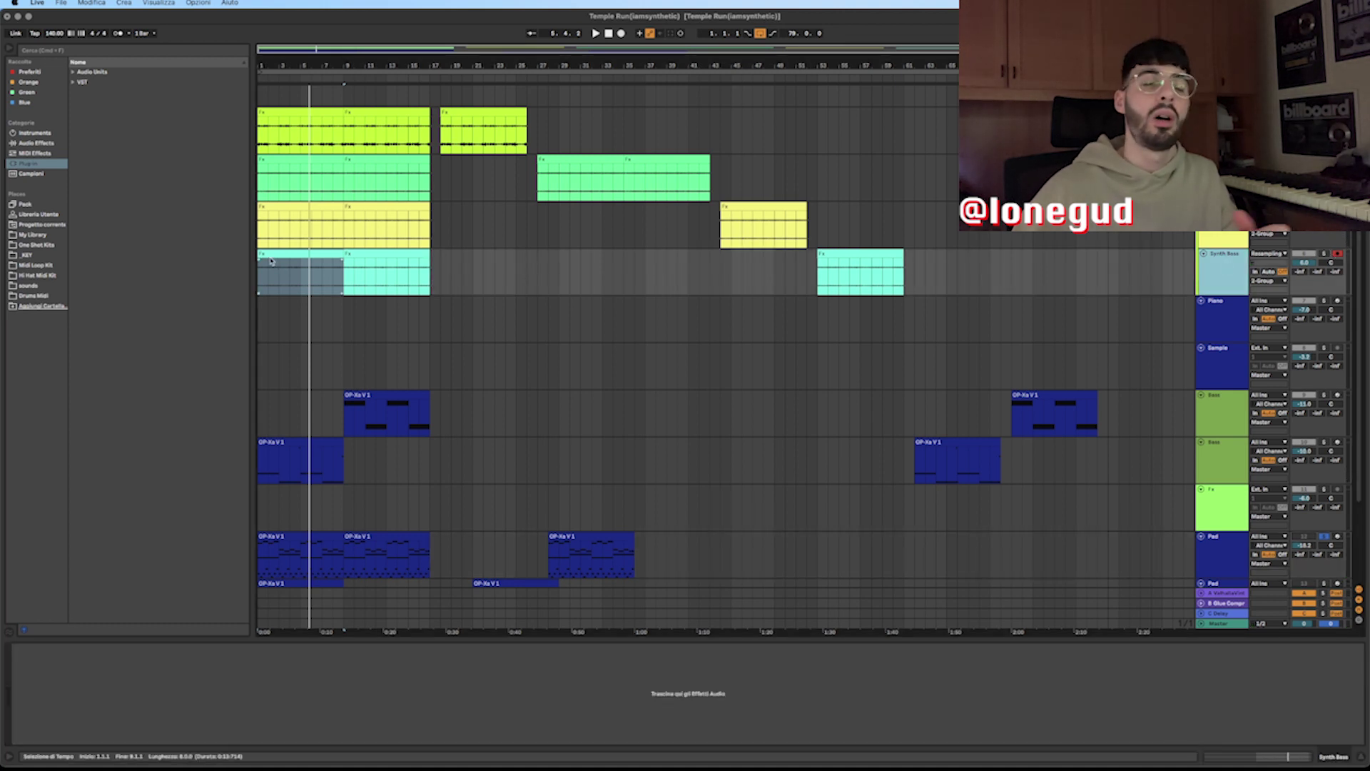
left_click(1321, 254)
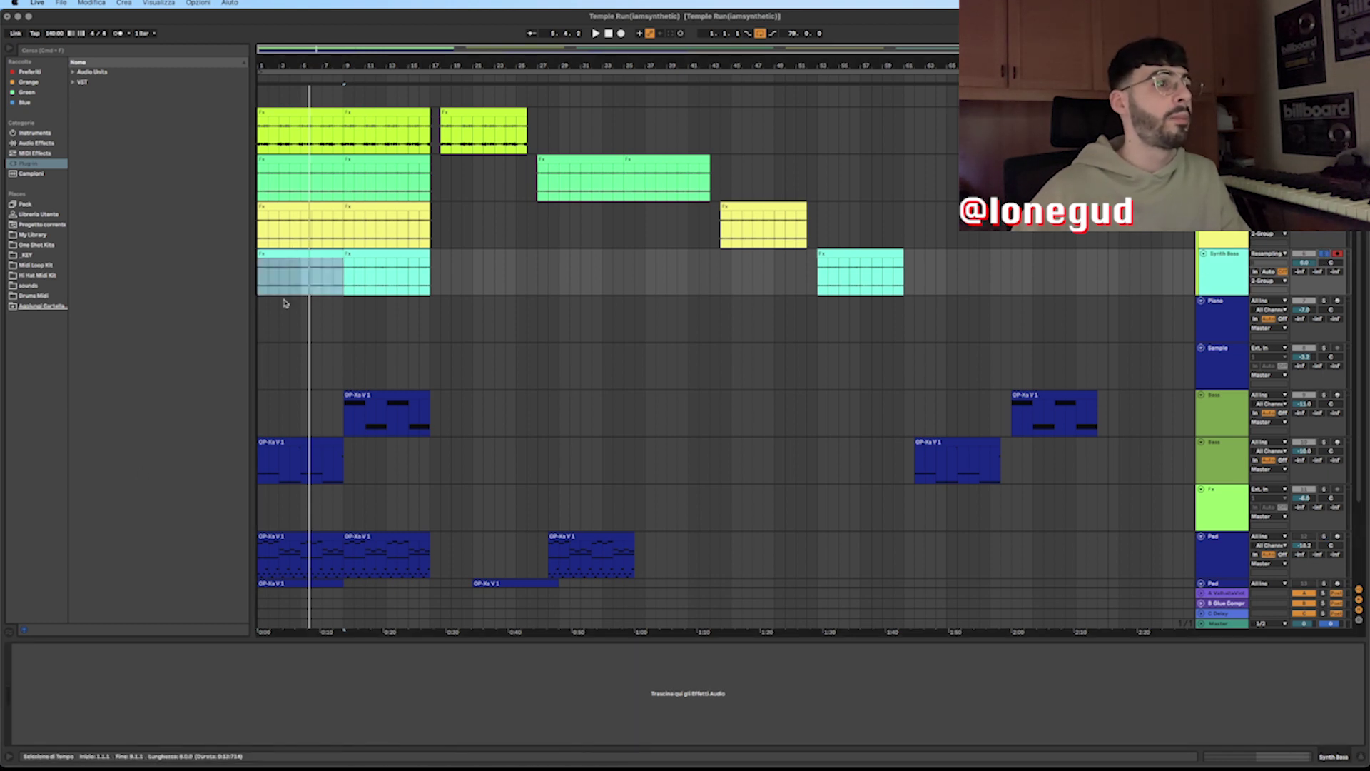
left_click(300, 275)
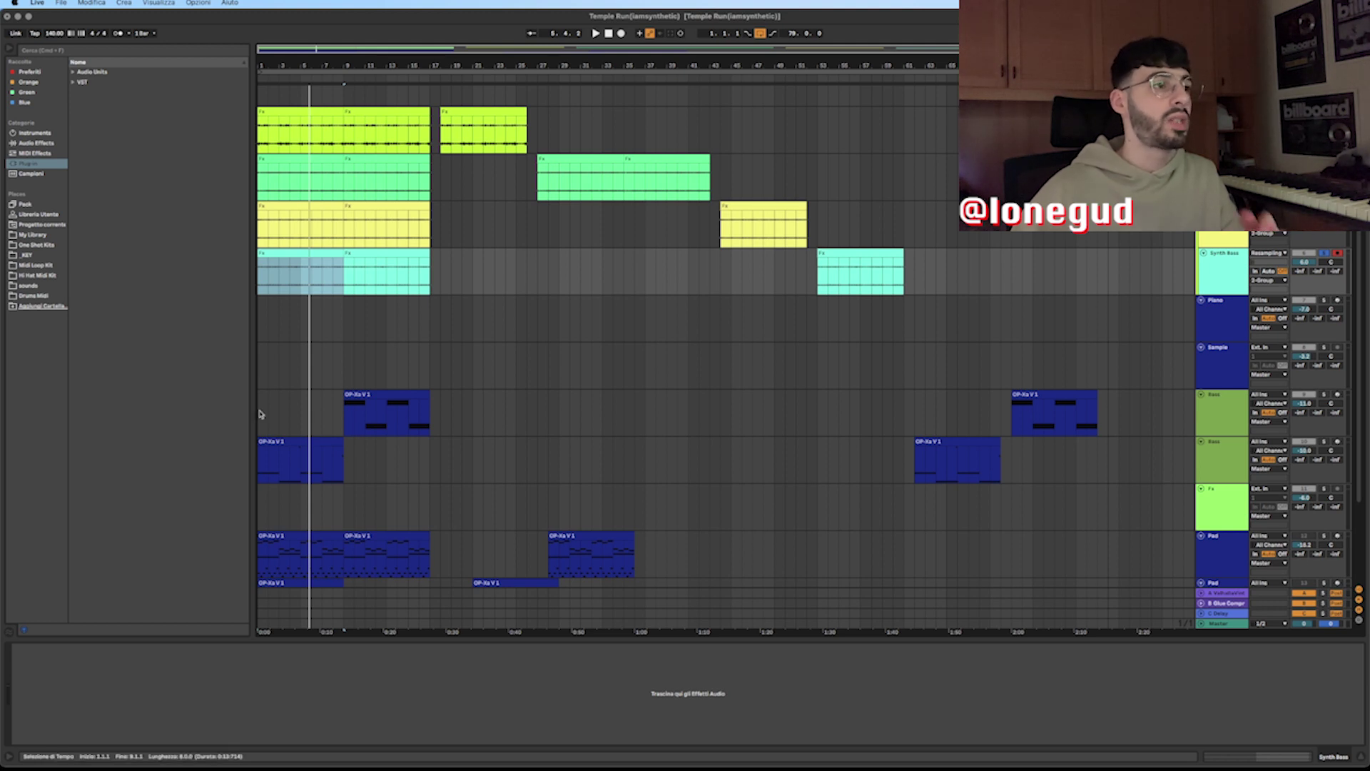
left_click(811, 460)
left_click(261, 432)
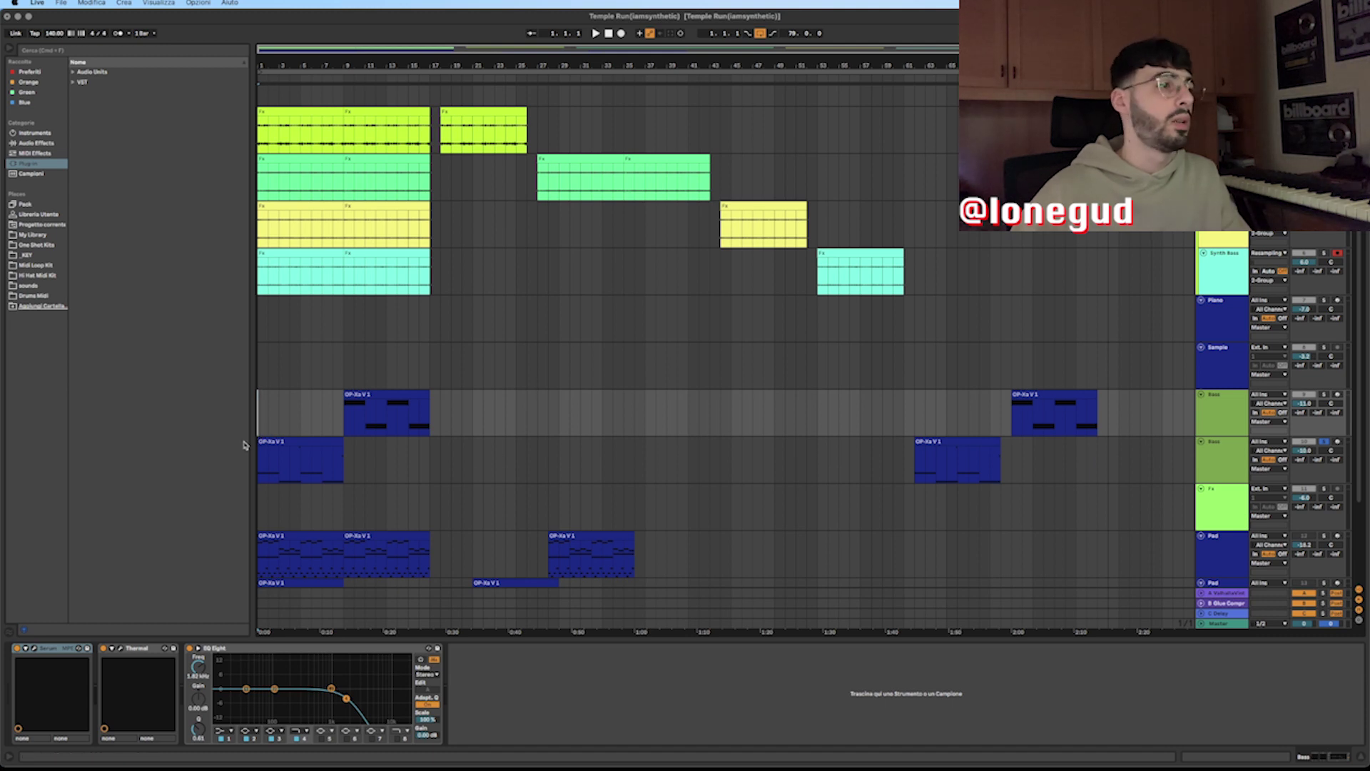
double_click(274, 440)
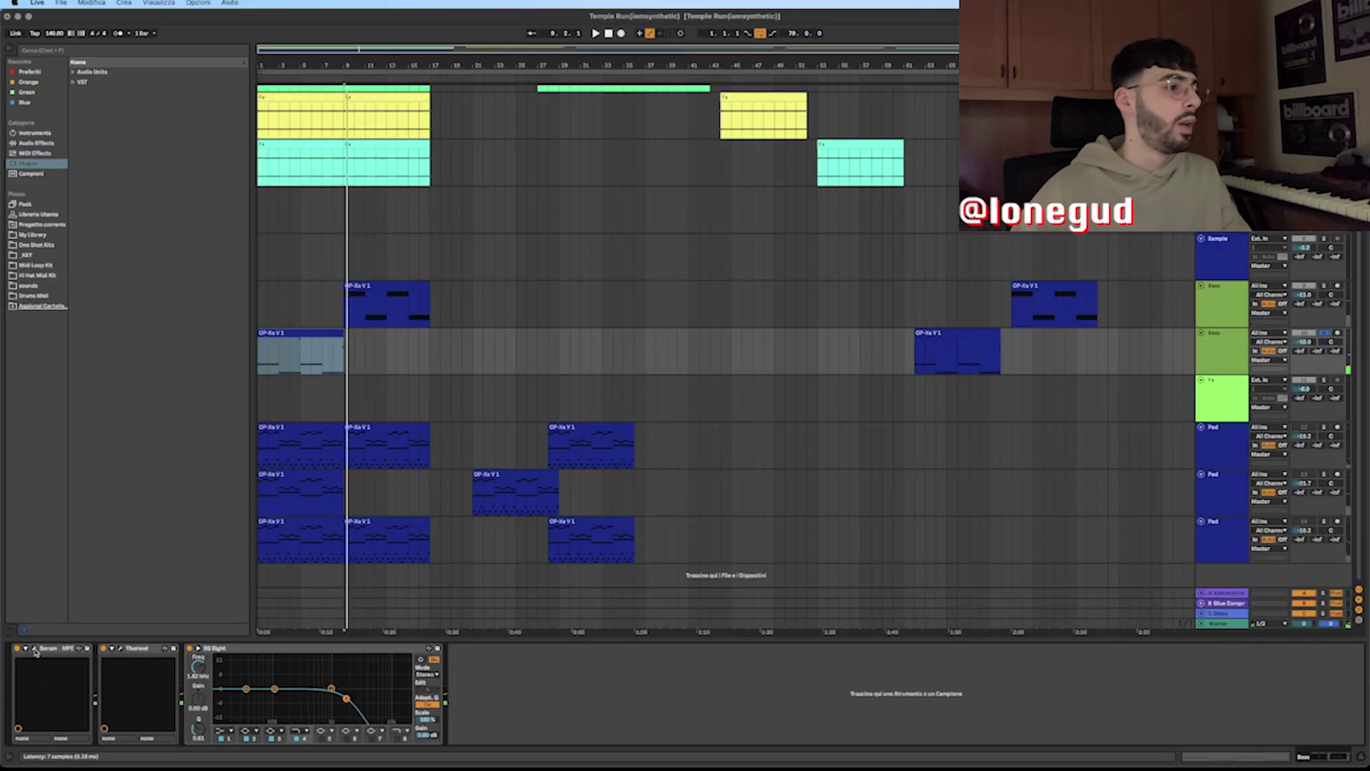
key("super+alt+p")
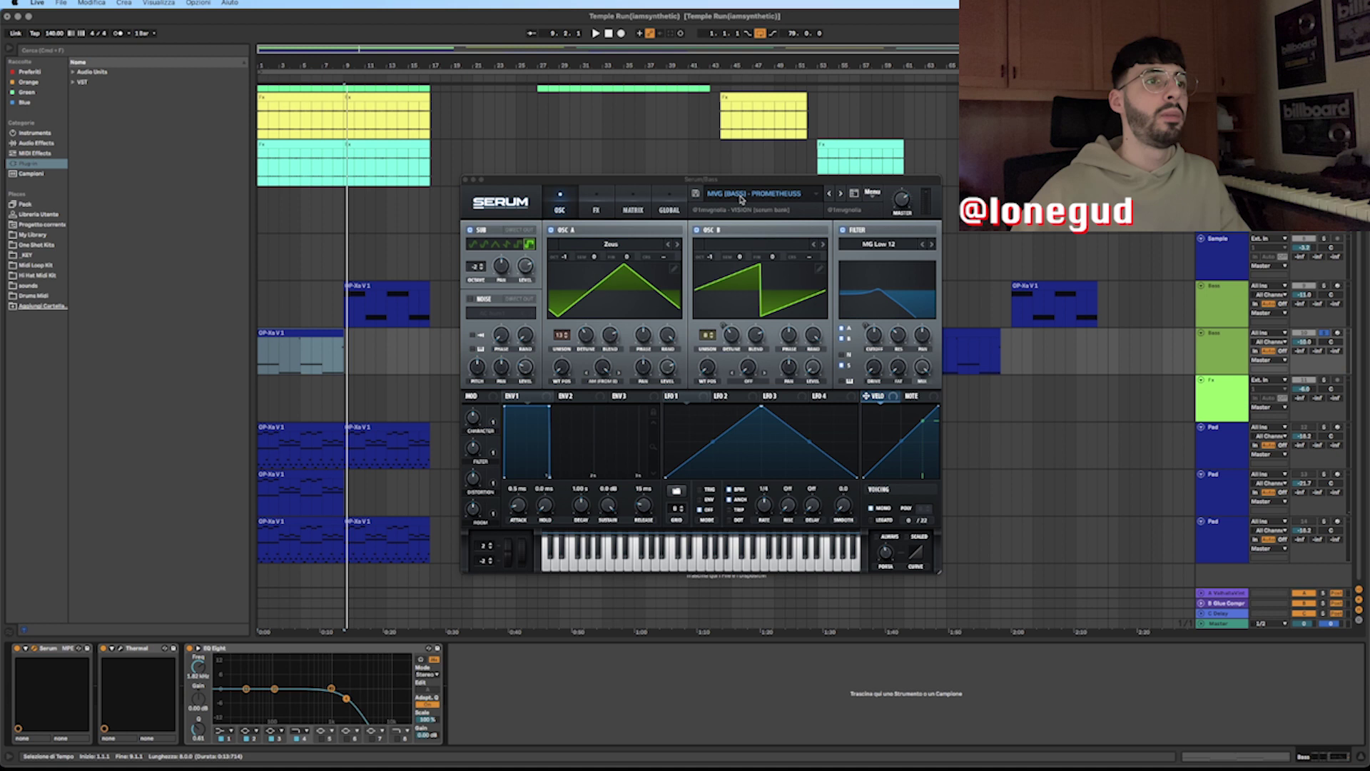
left_click(741, 199)
mouse_move(744, 282)
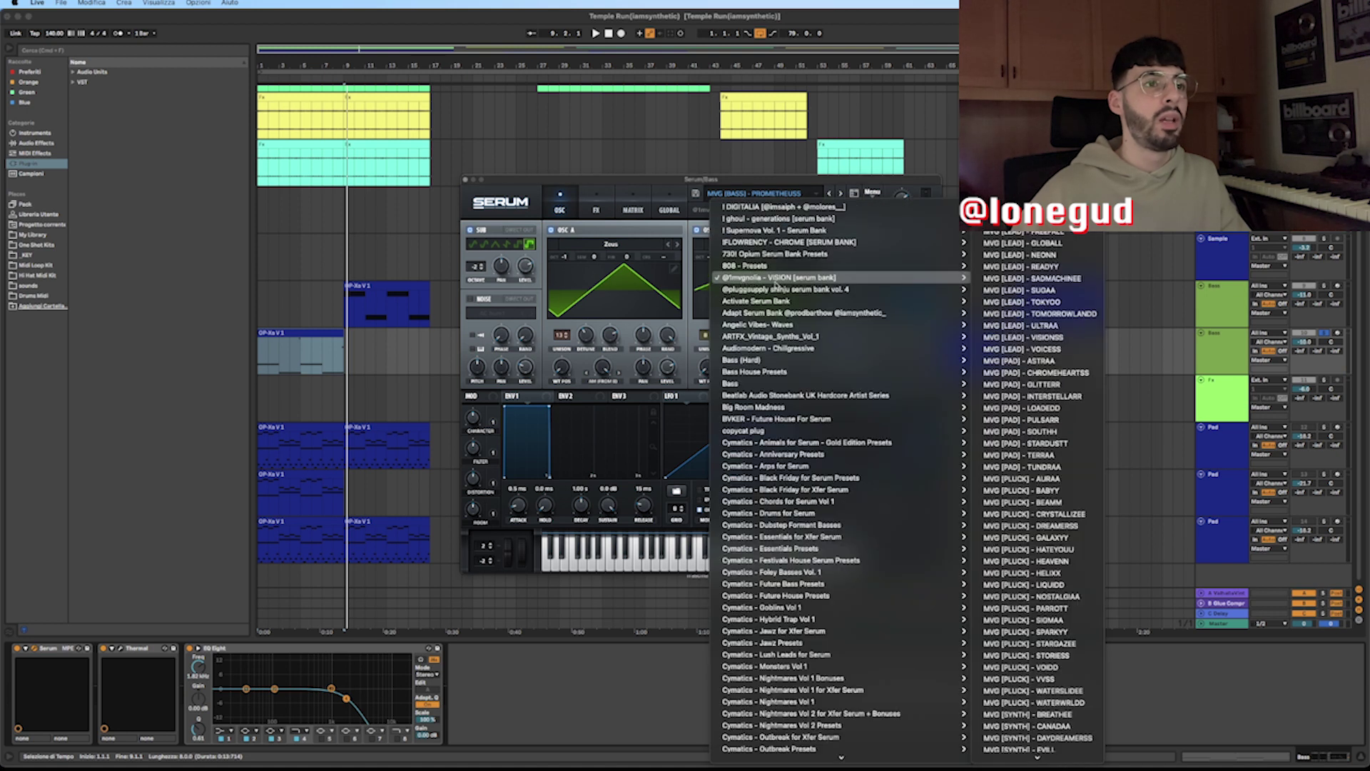
left_click(780, 185)
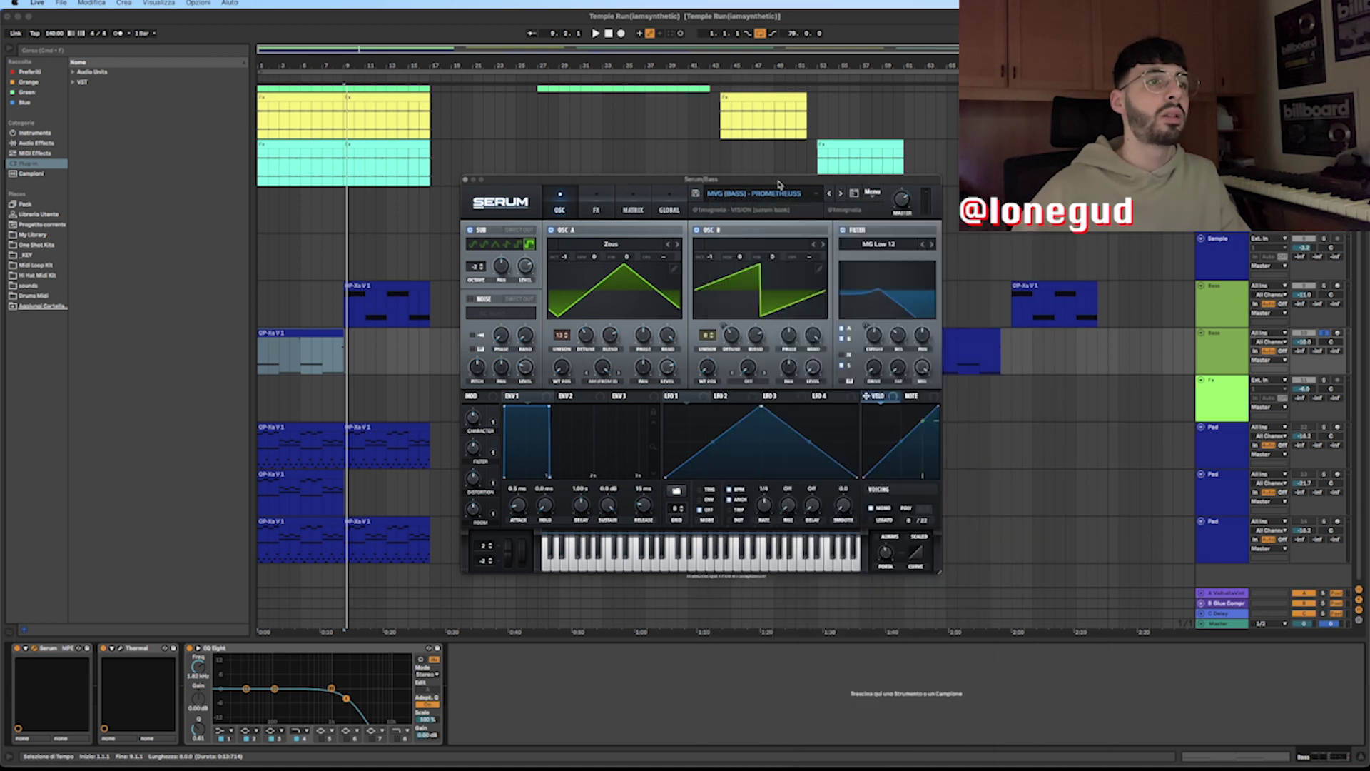
left_click(468, 180)
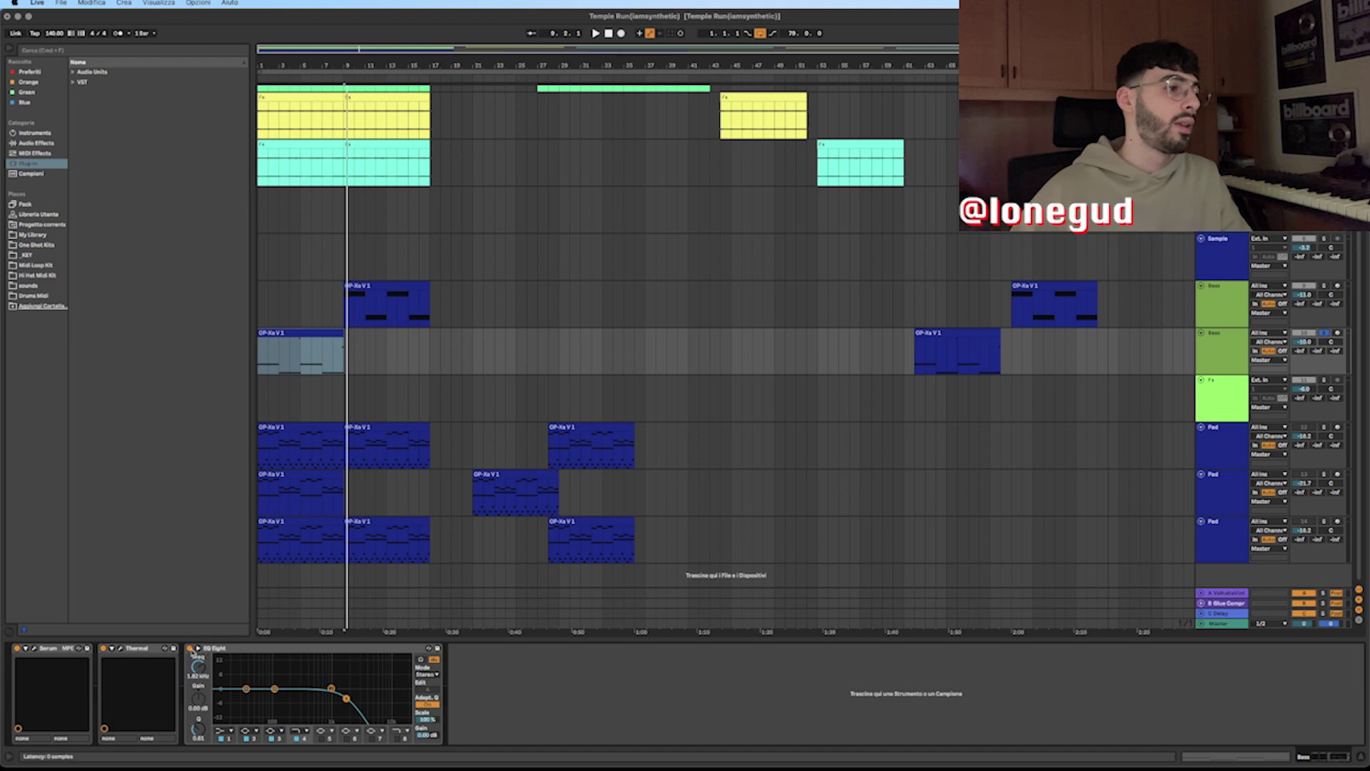
left_click(343, 312)
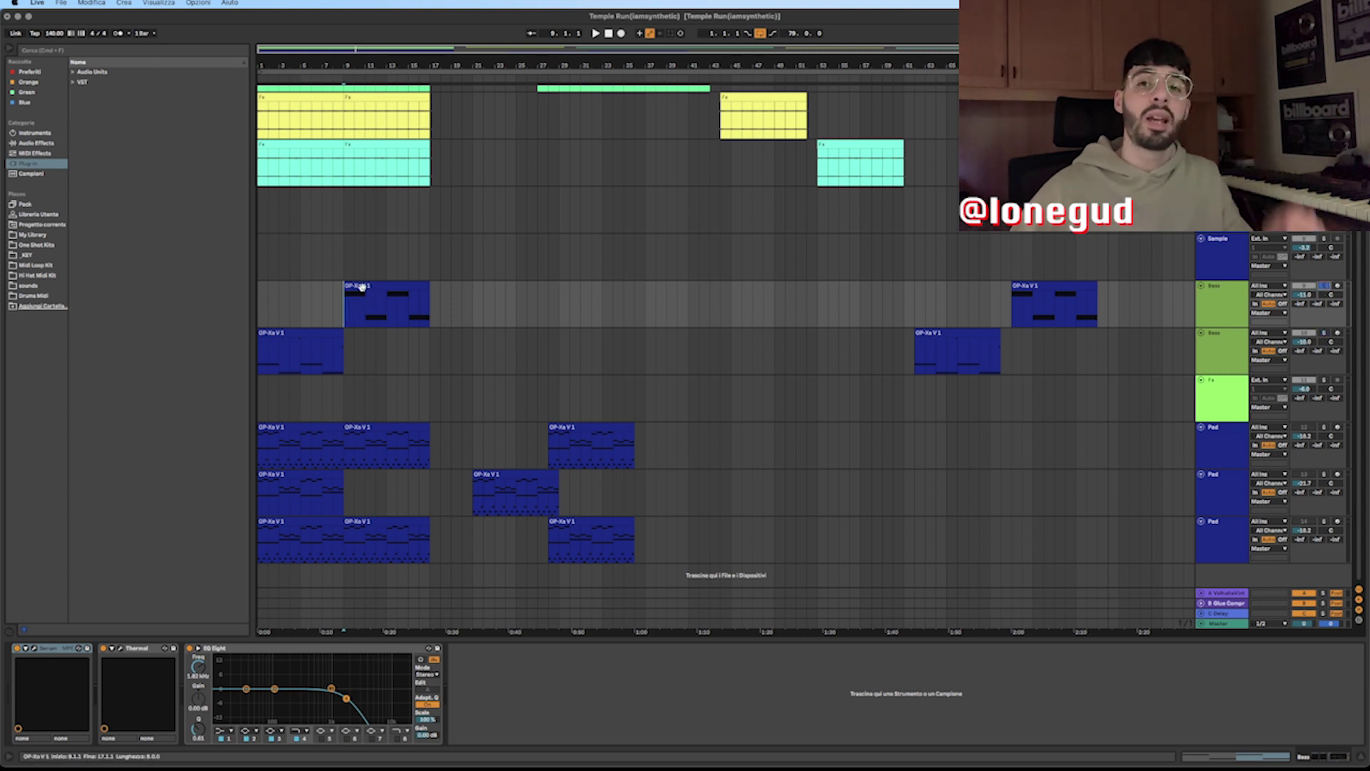
Step: Open the upper Bass OP-Xa clip's notes and play the bass line from bar 2
double_click(350, 294)
left_click(384, 370)
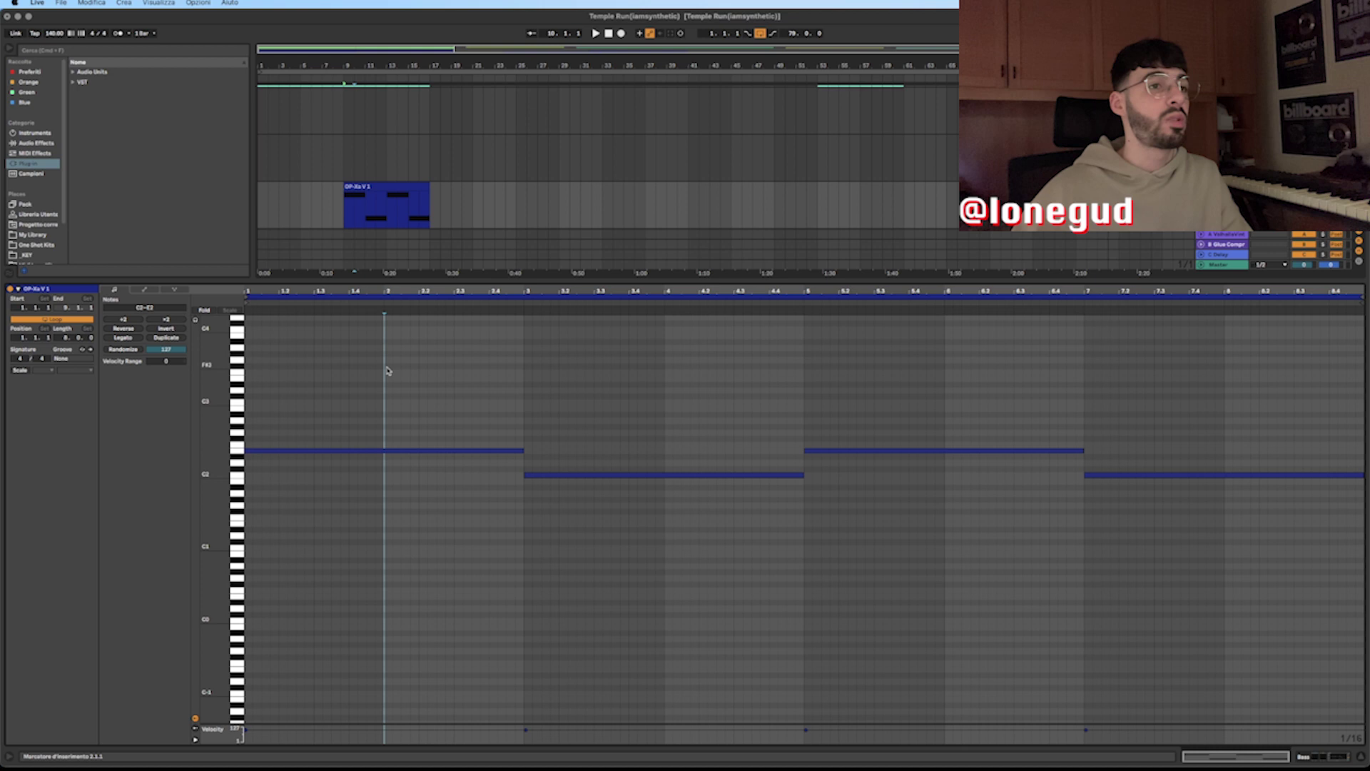
key("space")
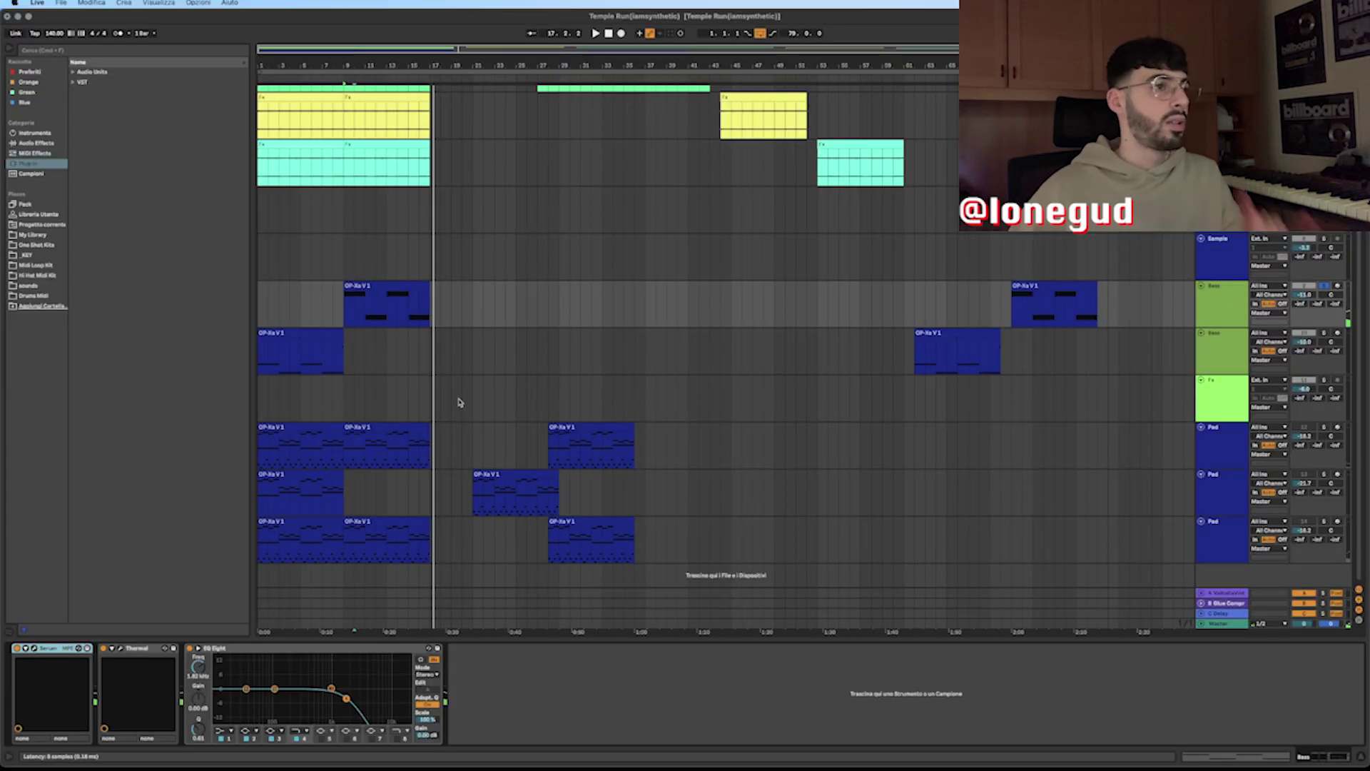
Step: Open the upper Bass track's Serum, browse its preset bank list, then close Serum
key("super+alt+p")
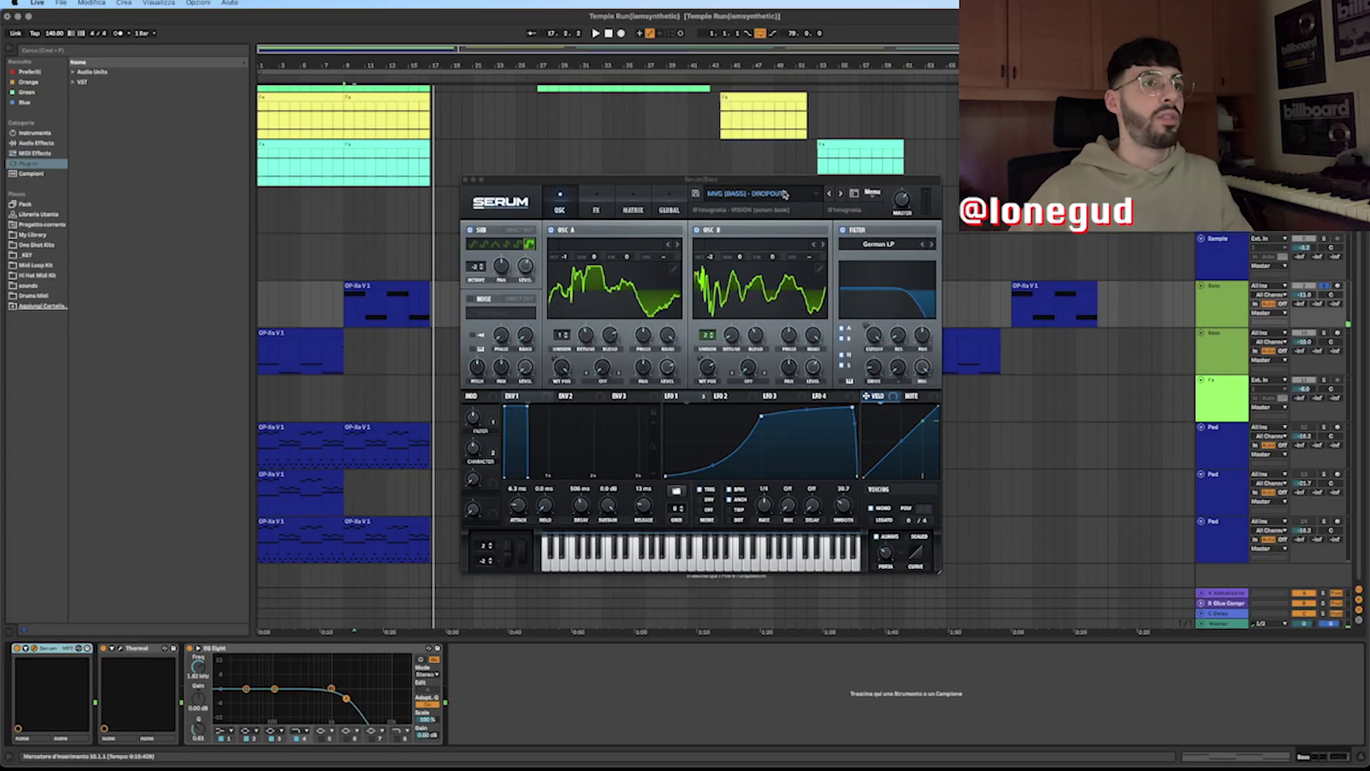
left_click(767, 199)
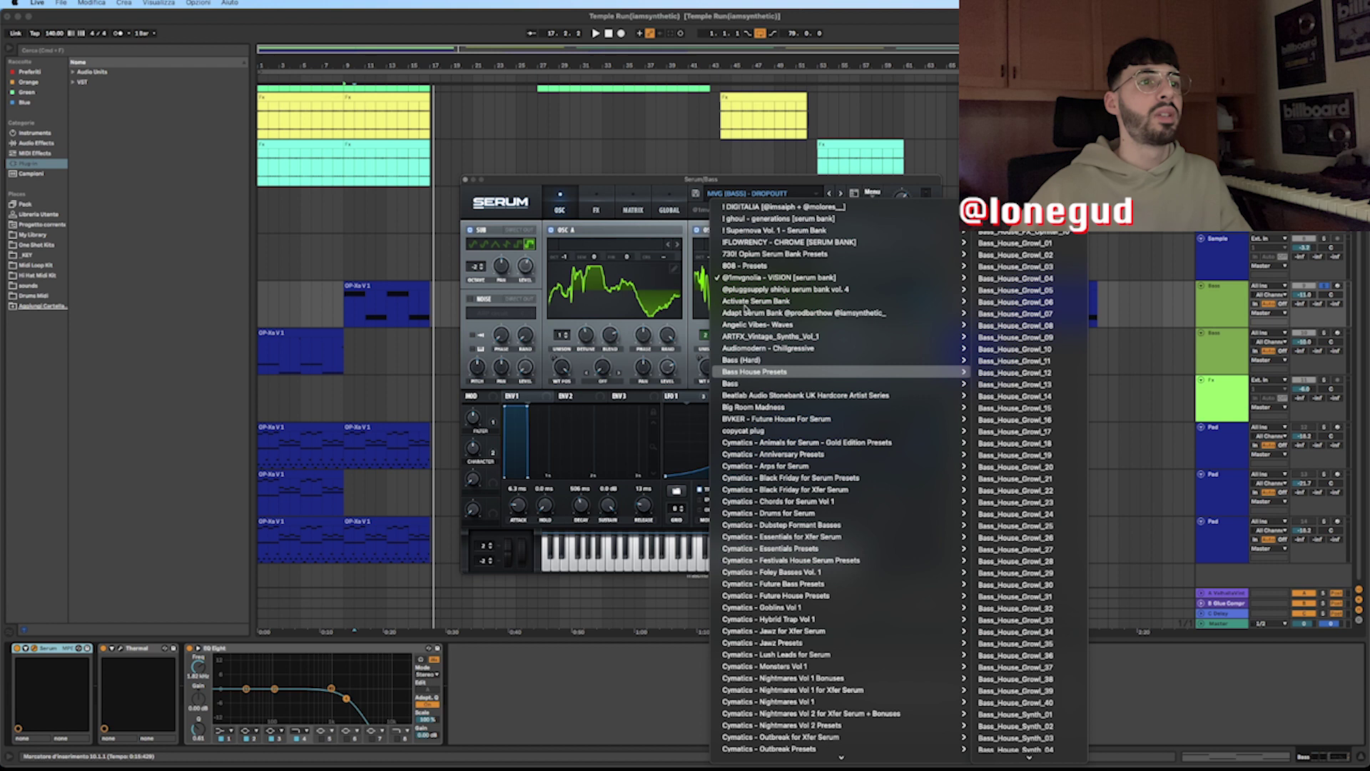
mouse_move(746, 276)
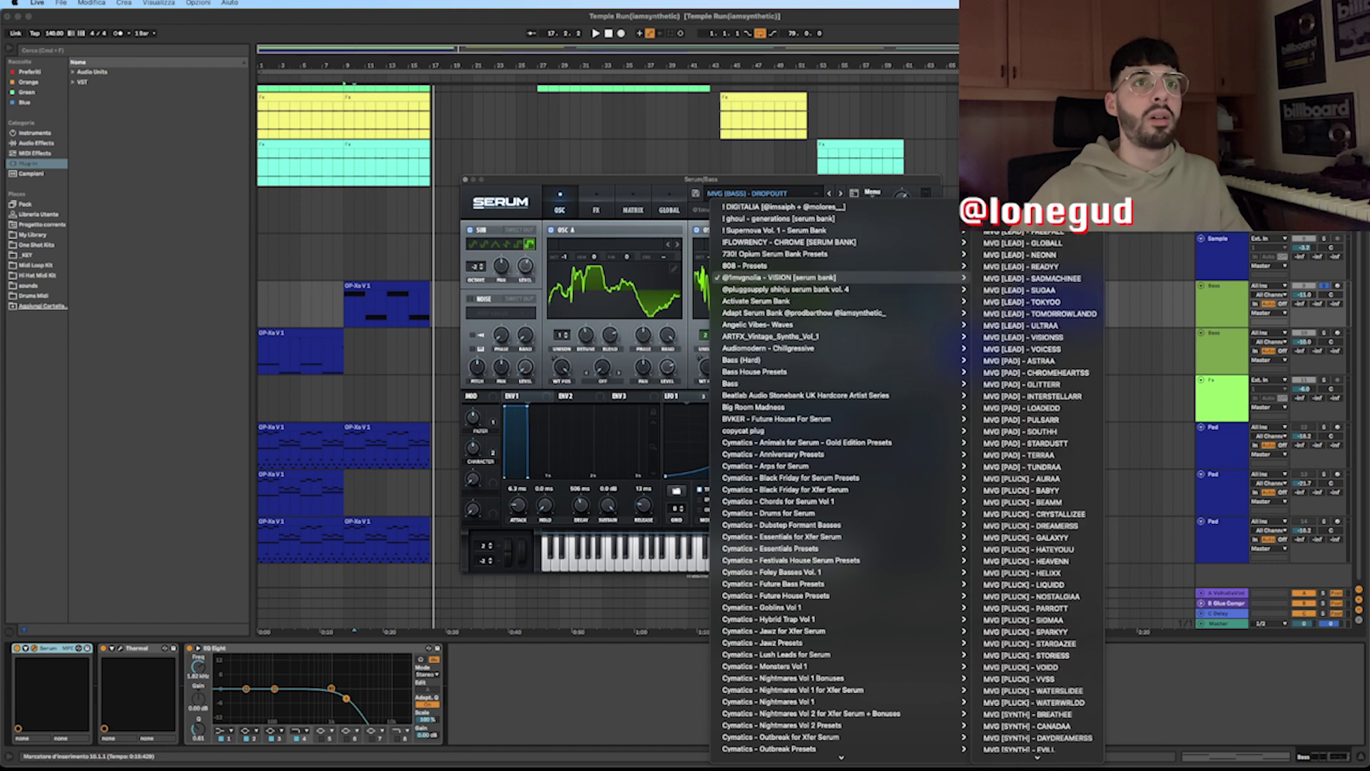
left_click(464, 183)
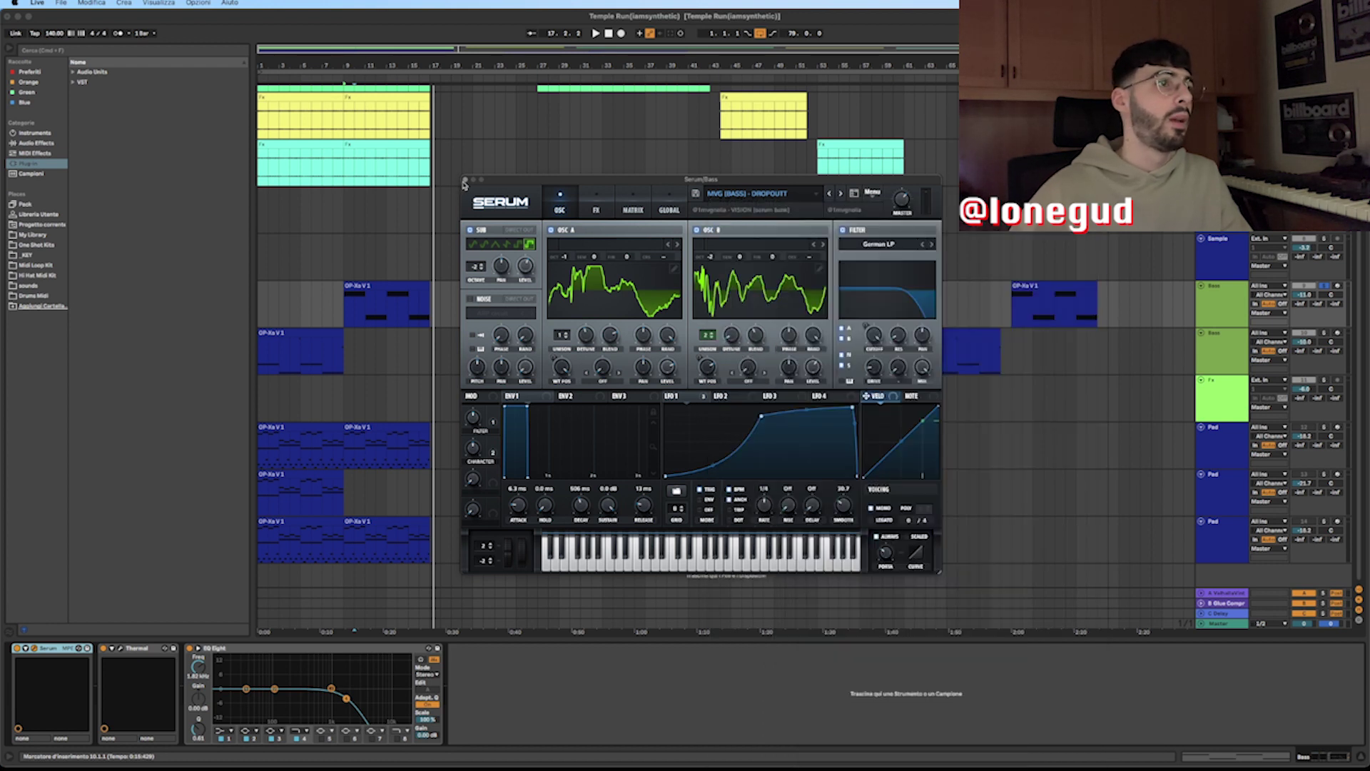
left_click(465, 180)
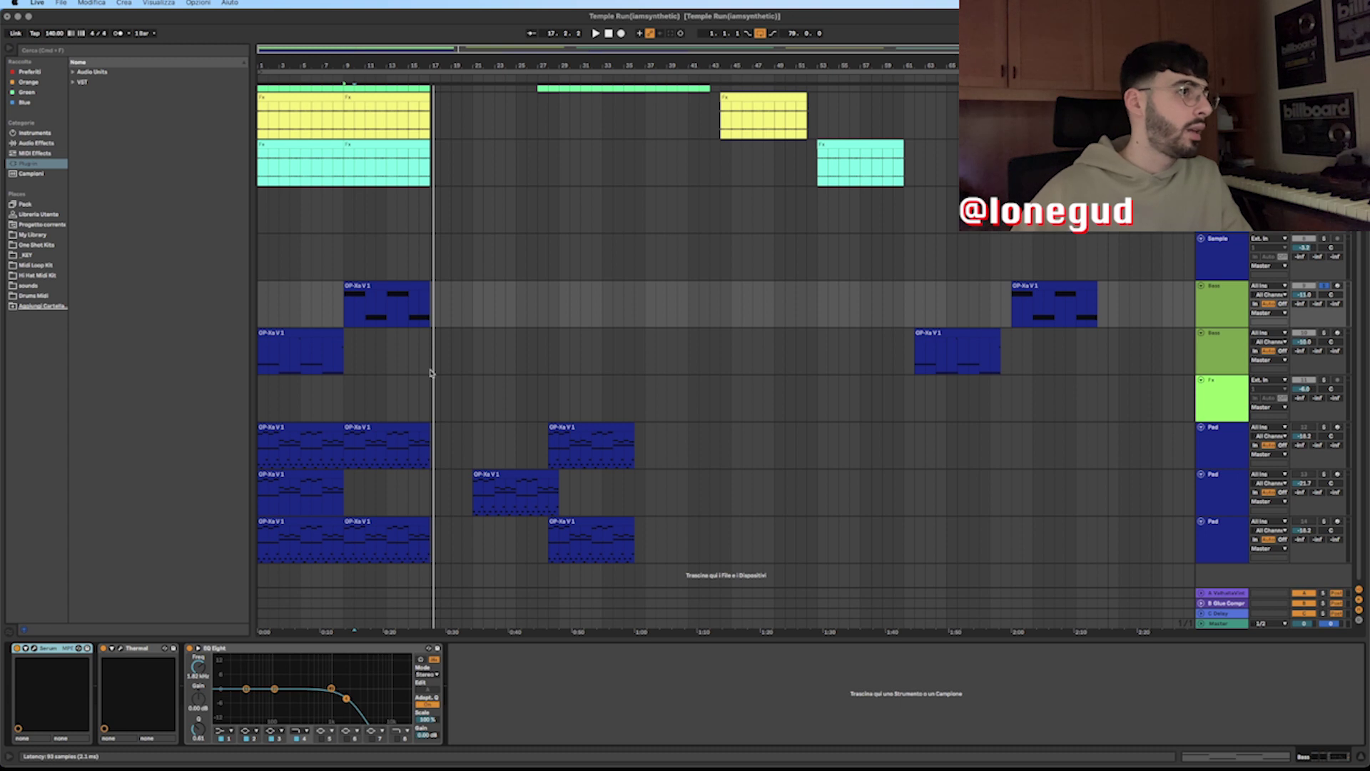
Step: View the Thermal effect window, close it, and select the teal Fx track
key("super+alt+p")
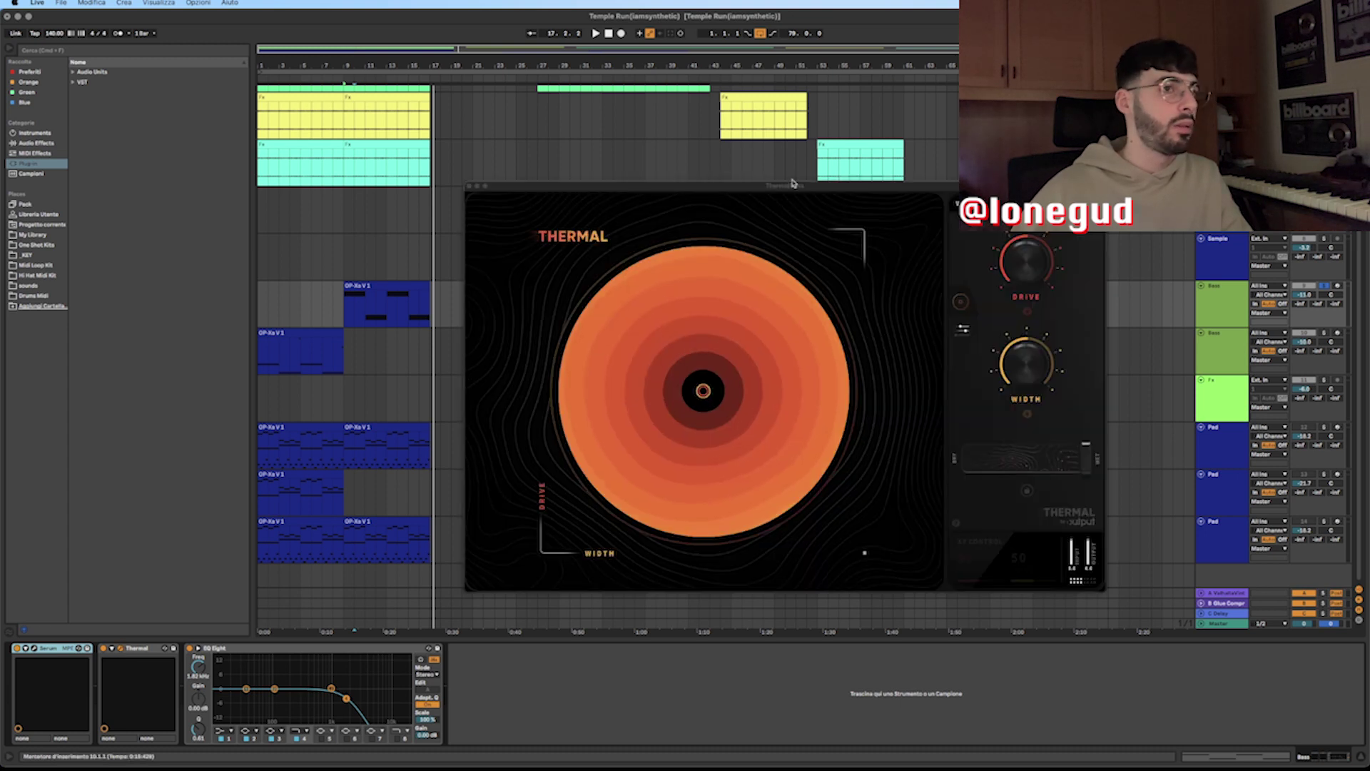
left_click(473, 186)
left_click(462, 167)
left_click(1236, 330)
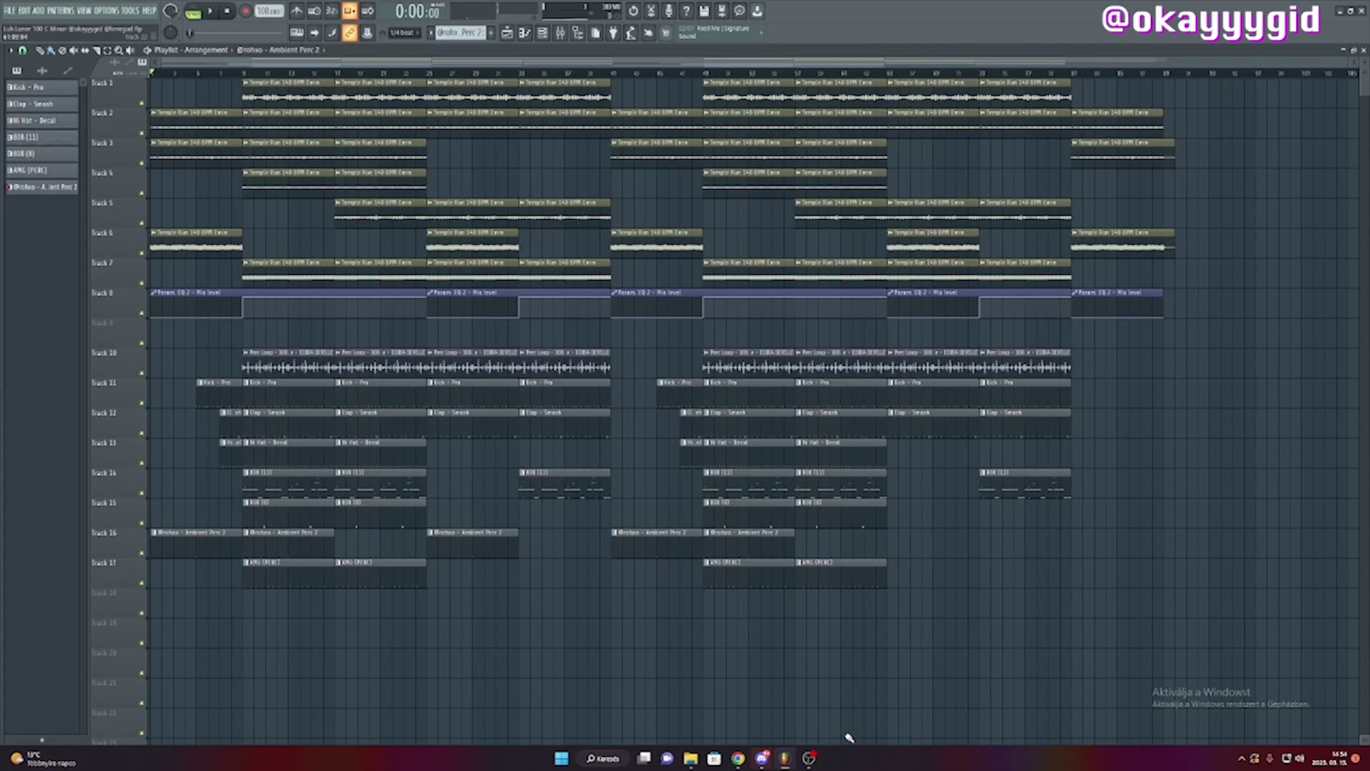
scroll(189, 346, "up", 1)
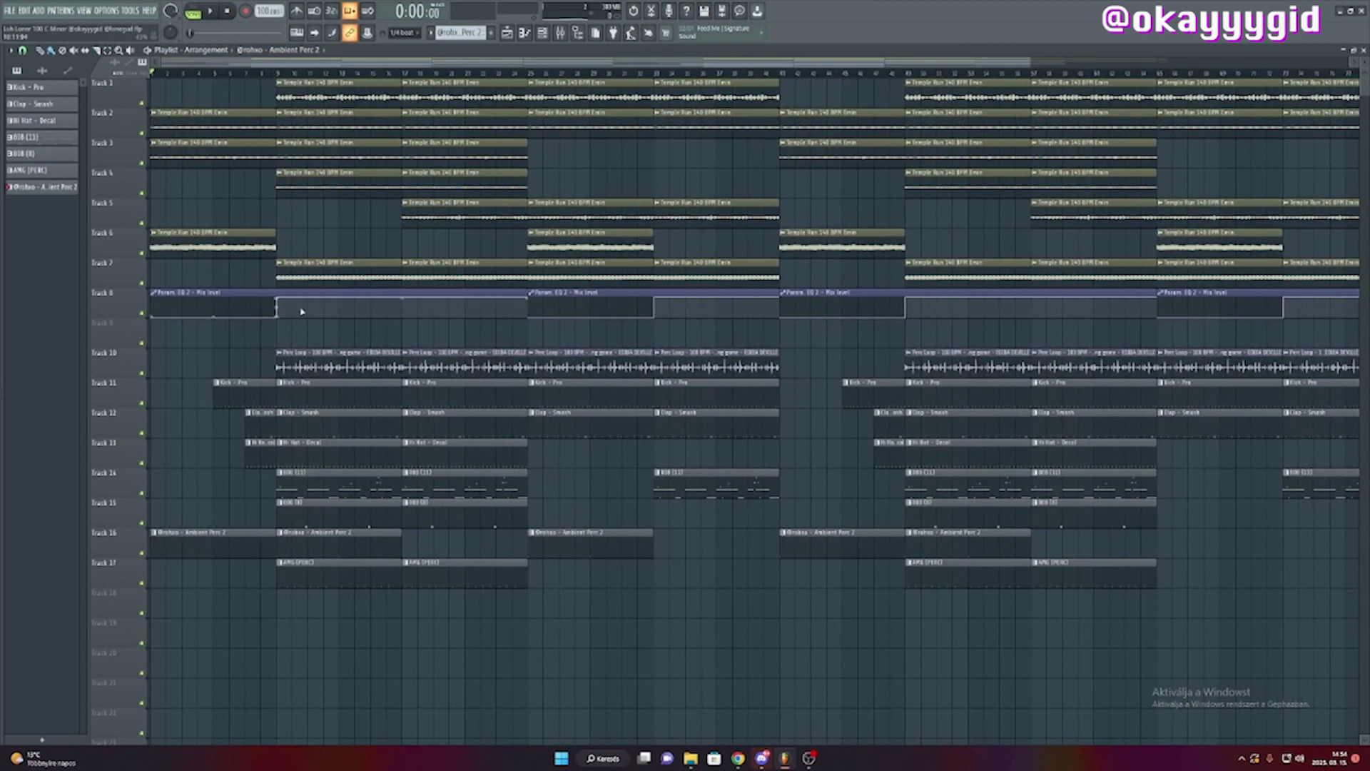
scroll(262, 322, "down", 1)
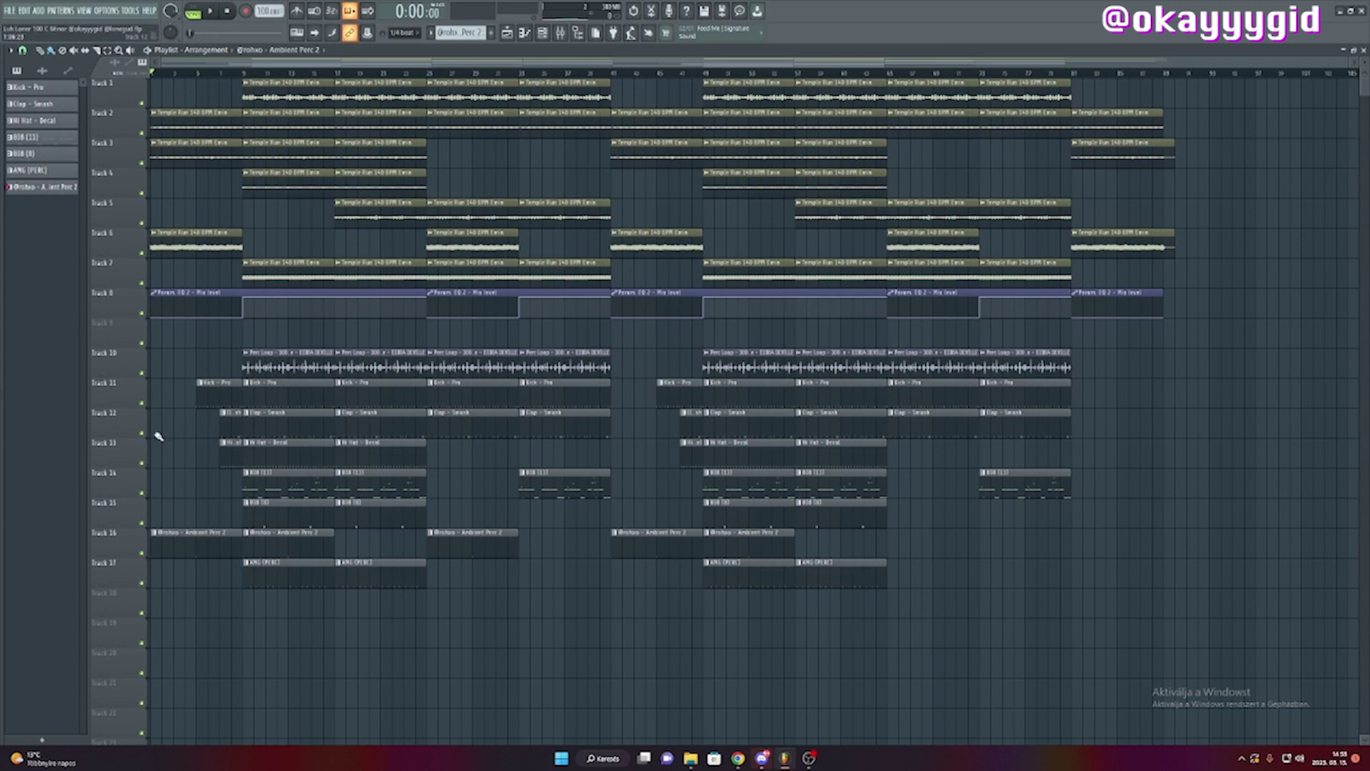
double_click(273, 398)
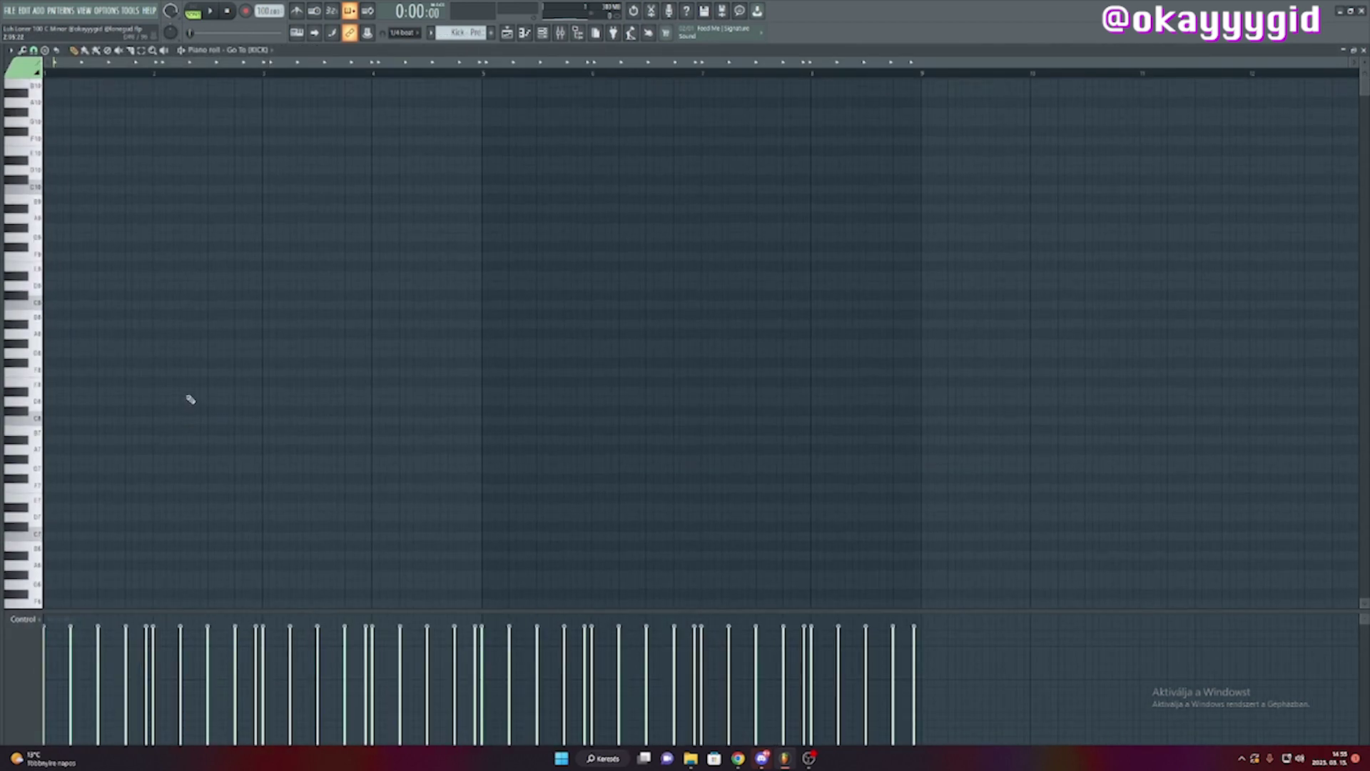
scroll(214, 371, "down", 2)
scroll(236, 214, "up", 1)
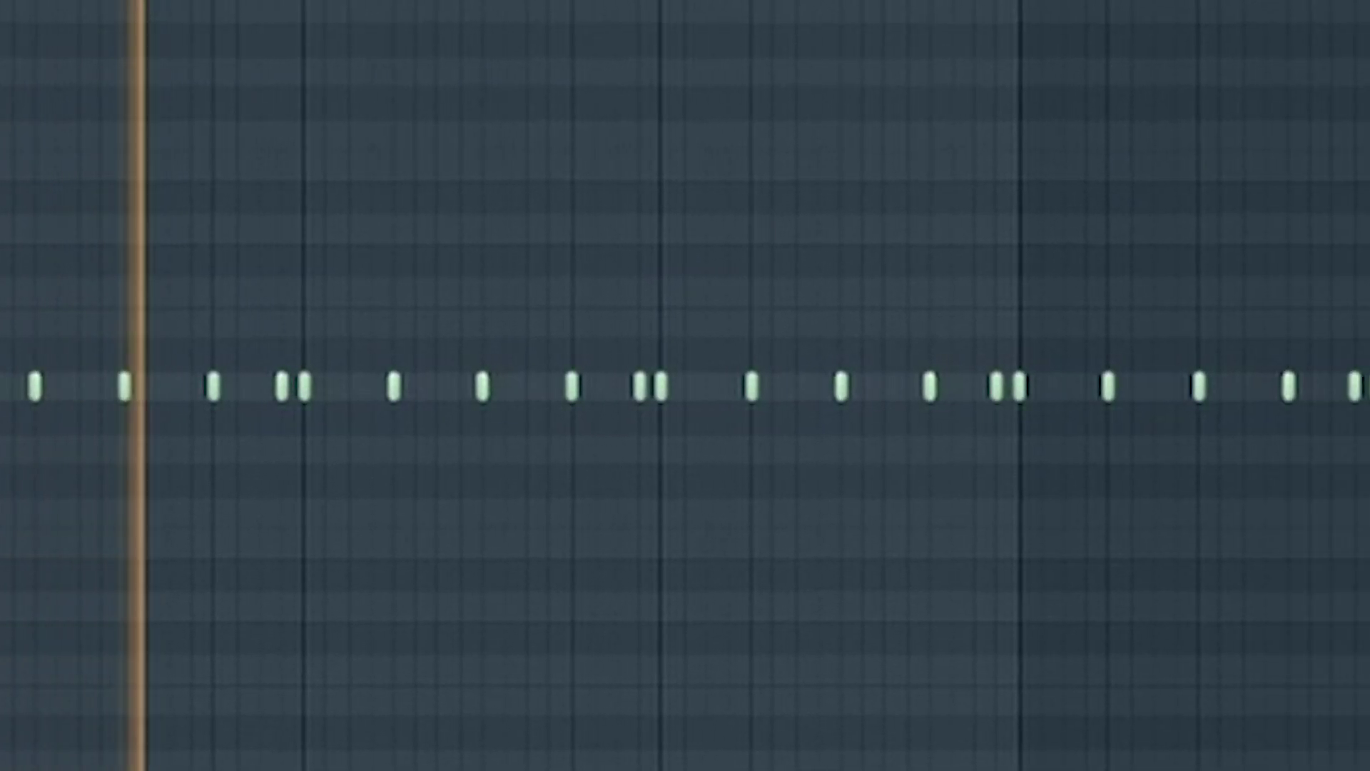
key("space")
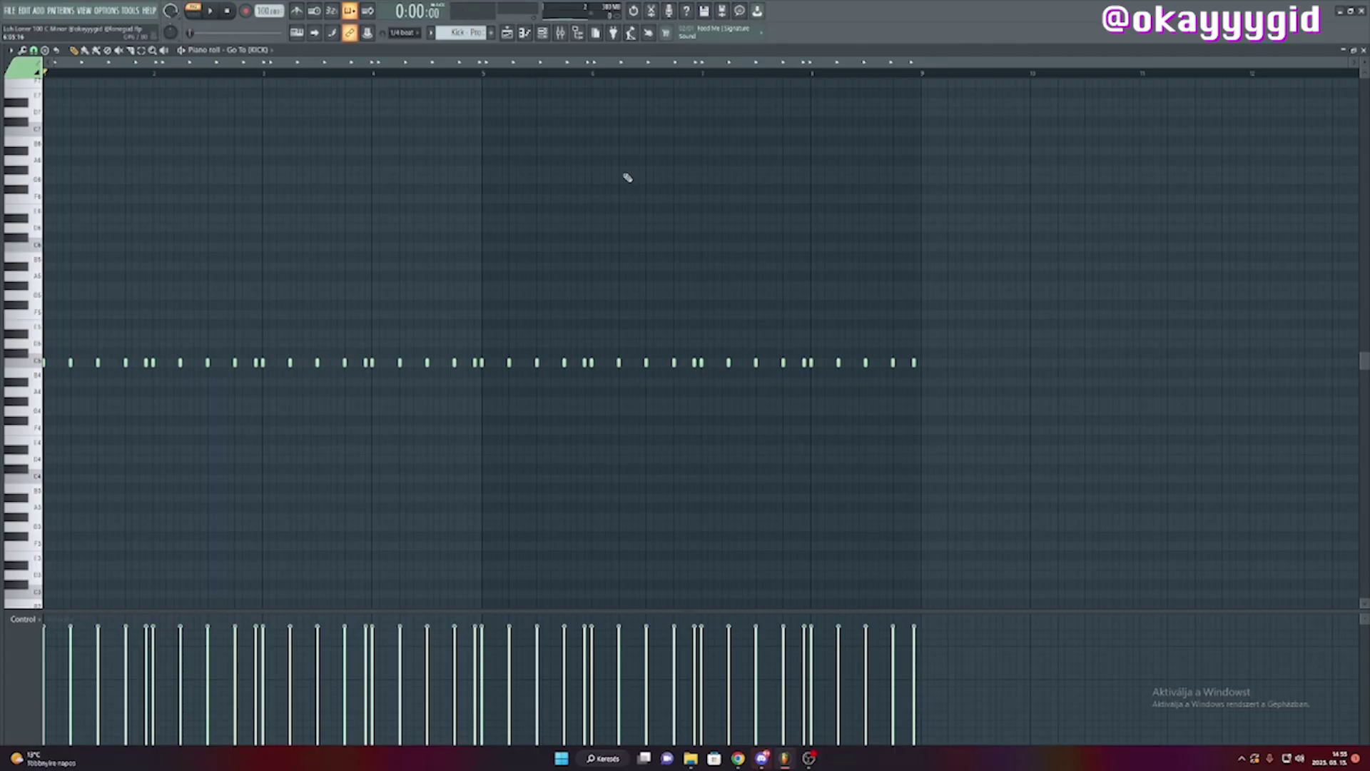
left_click(542, 32)
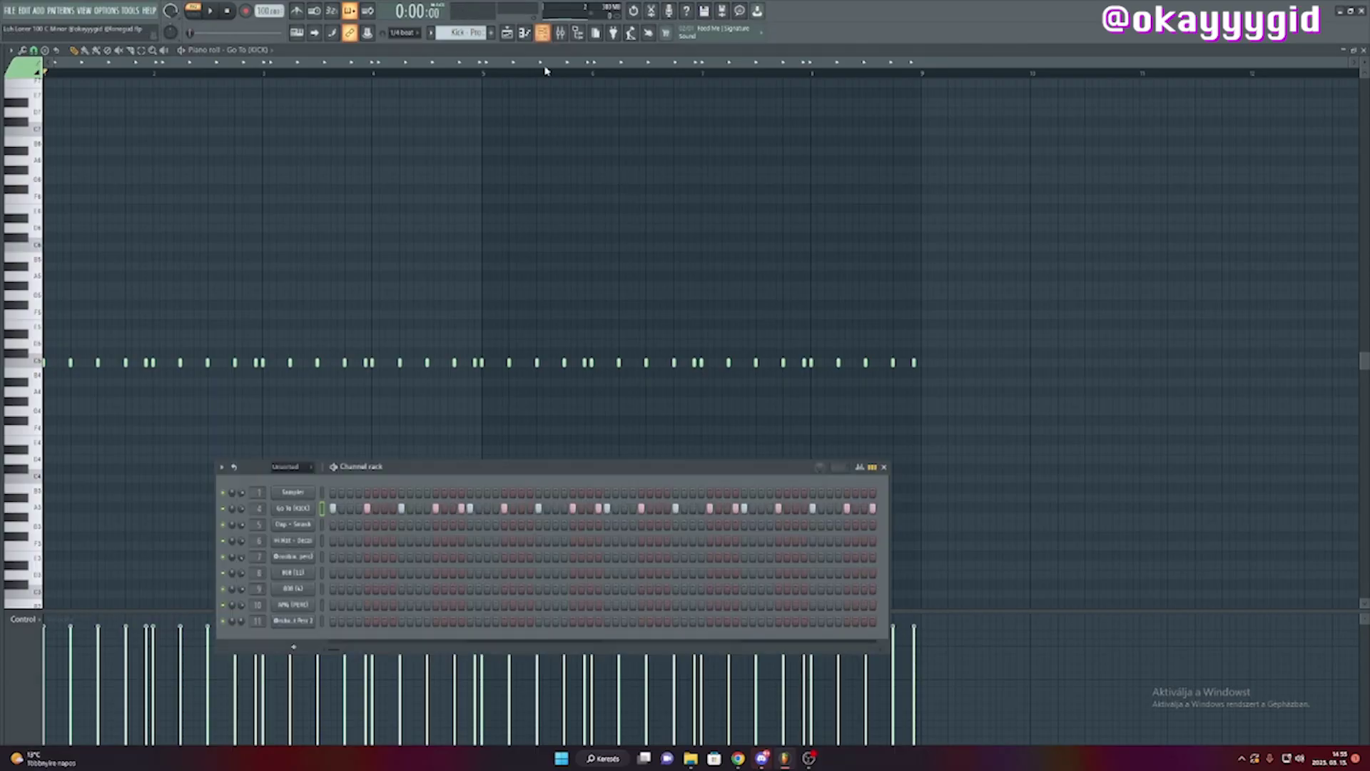
right_click(293, 508)
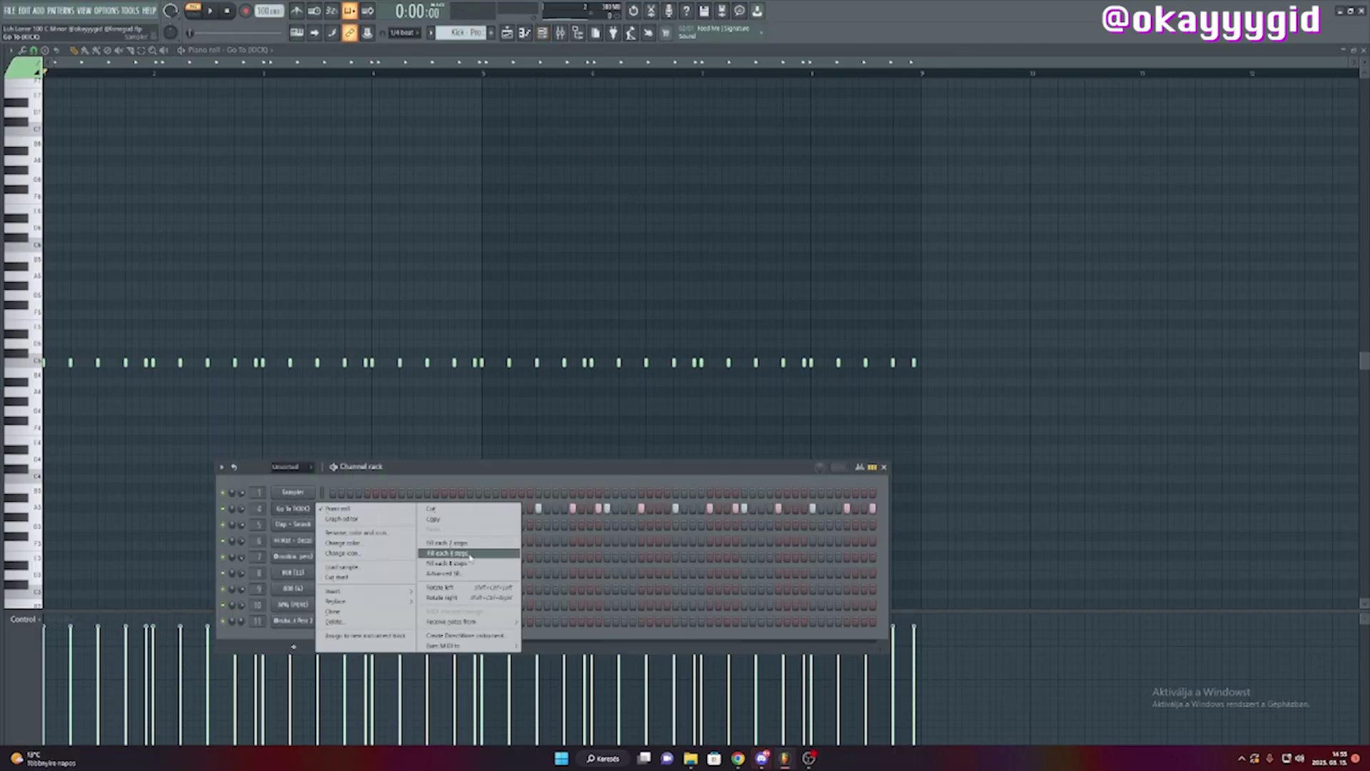
left_click(425, 459)
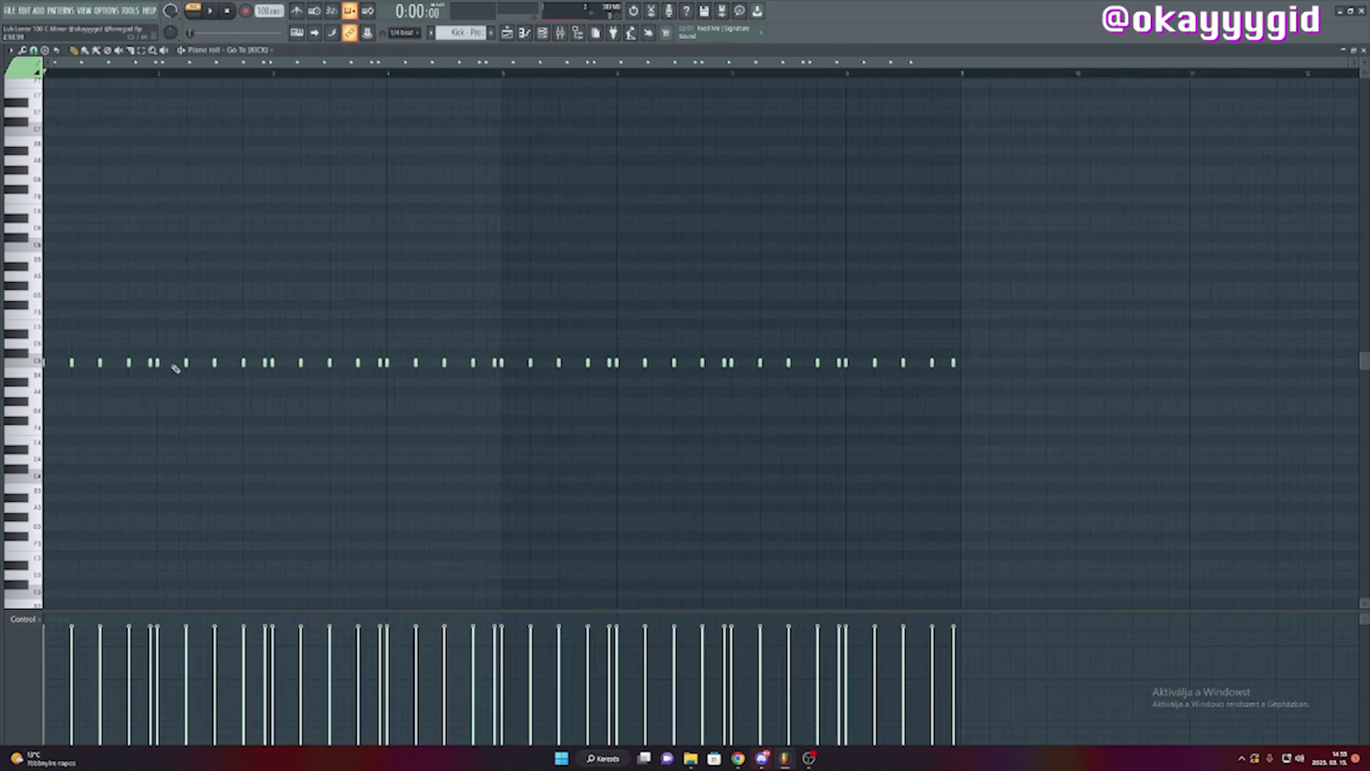
scroll(175, 368, "down", 1)
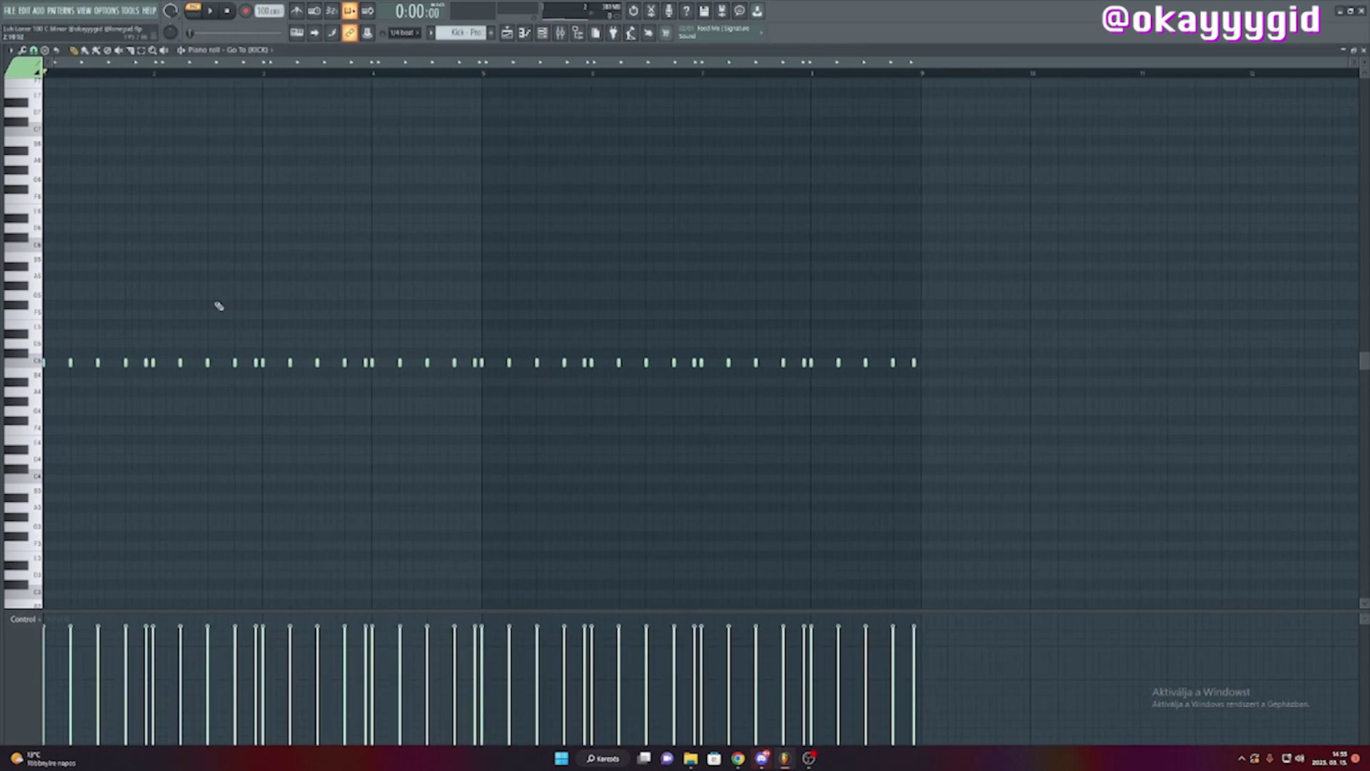
Step: In the playlist in song mode, solo the kick track and enable the clap and hi-hat tracks
left_click(507, 33)
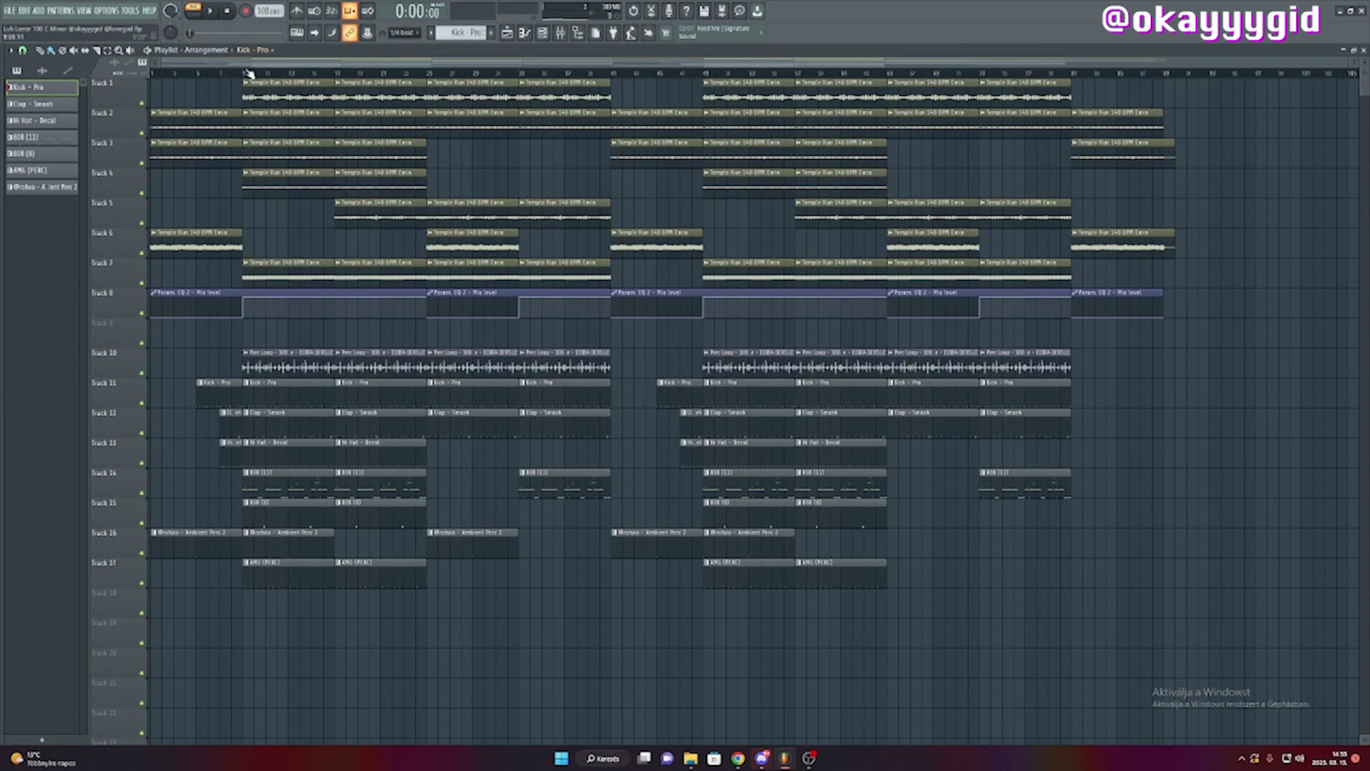
key("l")
left_click(142, 403, "ctrl")
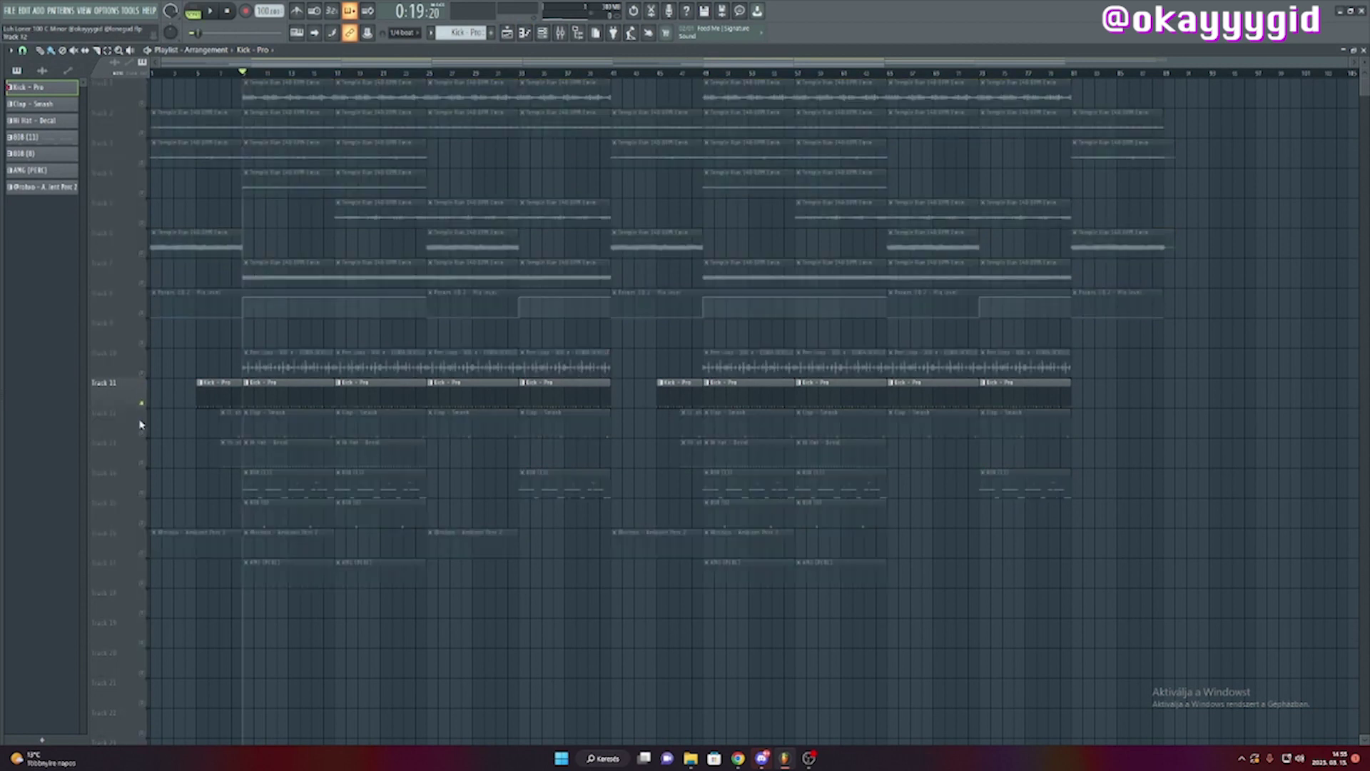
left_click(142, 434)
left_click(142, 464)
Step: Mute the hi-hat track again and play the Clap - Smash pattern in the piano roll
scroll(366, 423, "up", 2)
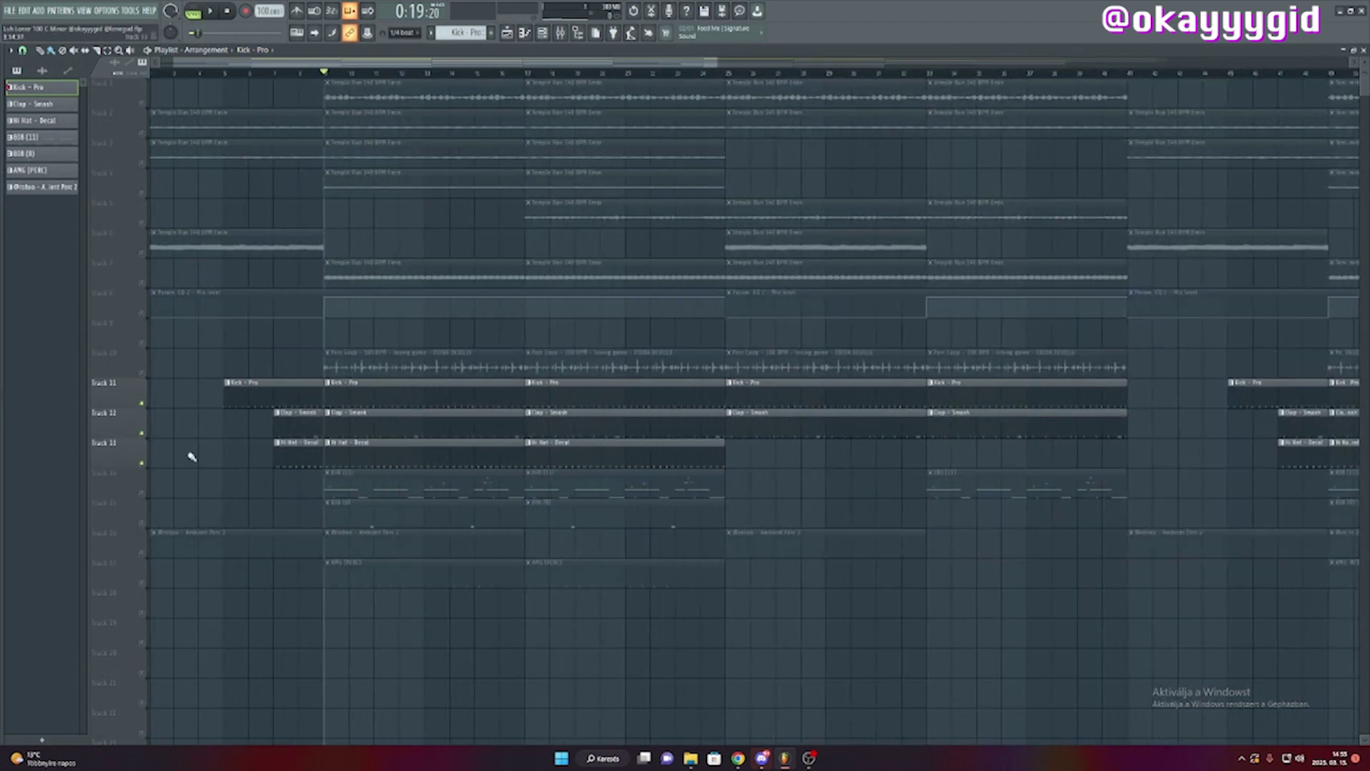
left_click(142, 463)
double_click(355, 428)
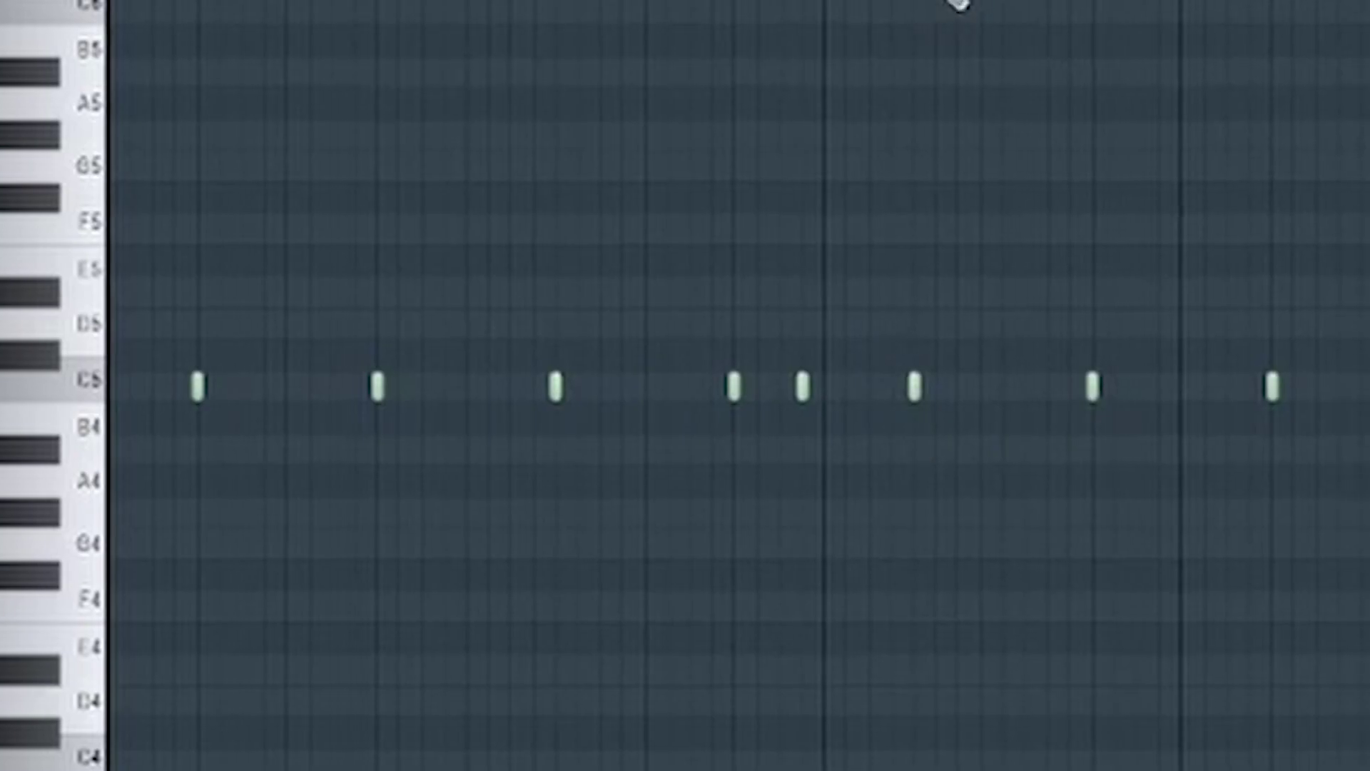
key("space")
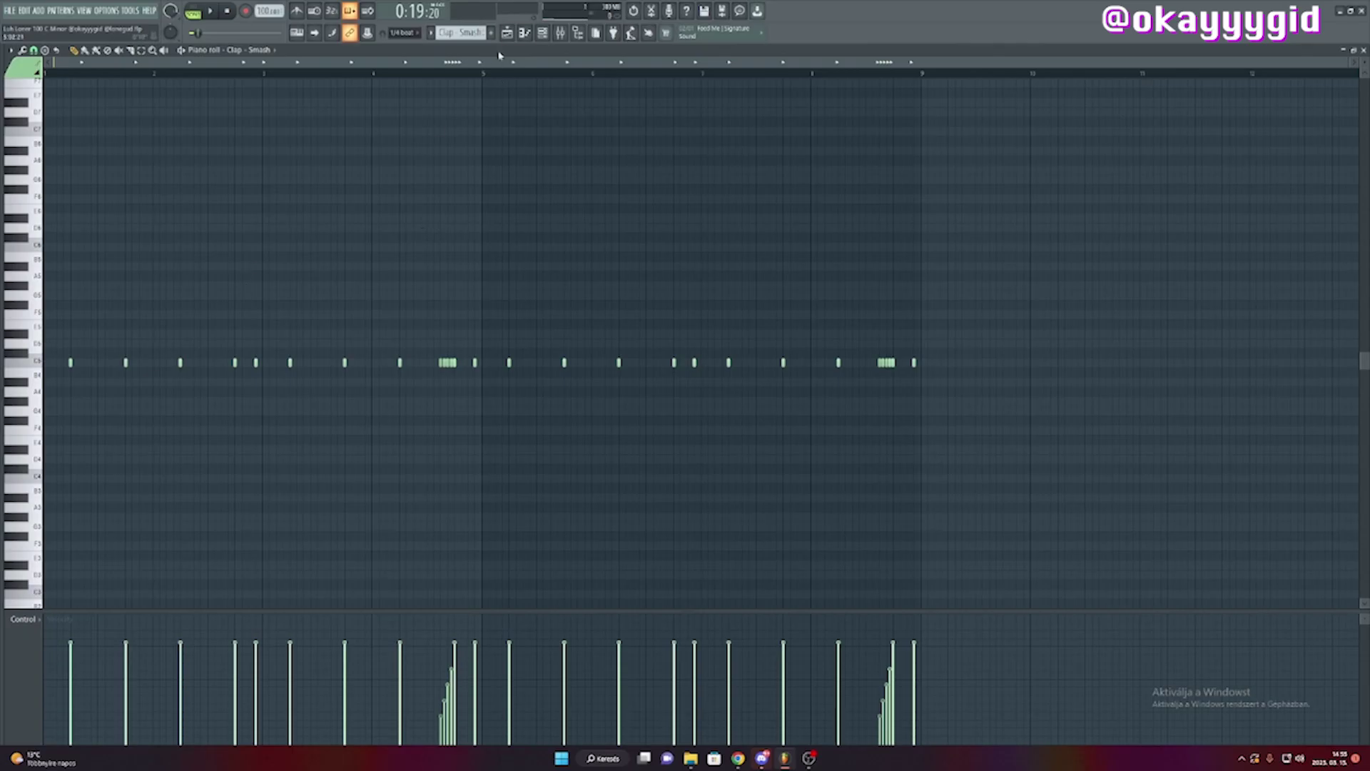
Step: Audition the clap roll by playing the pattern from just before it
left_click(542, 33)
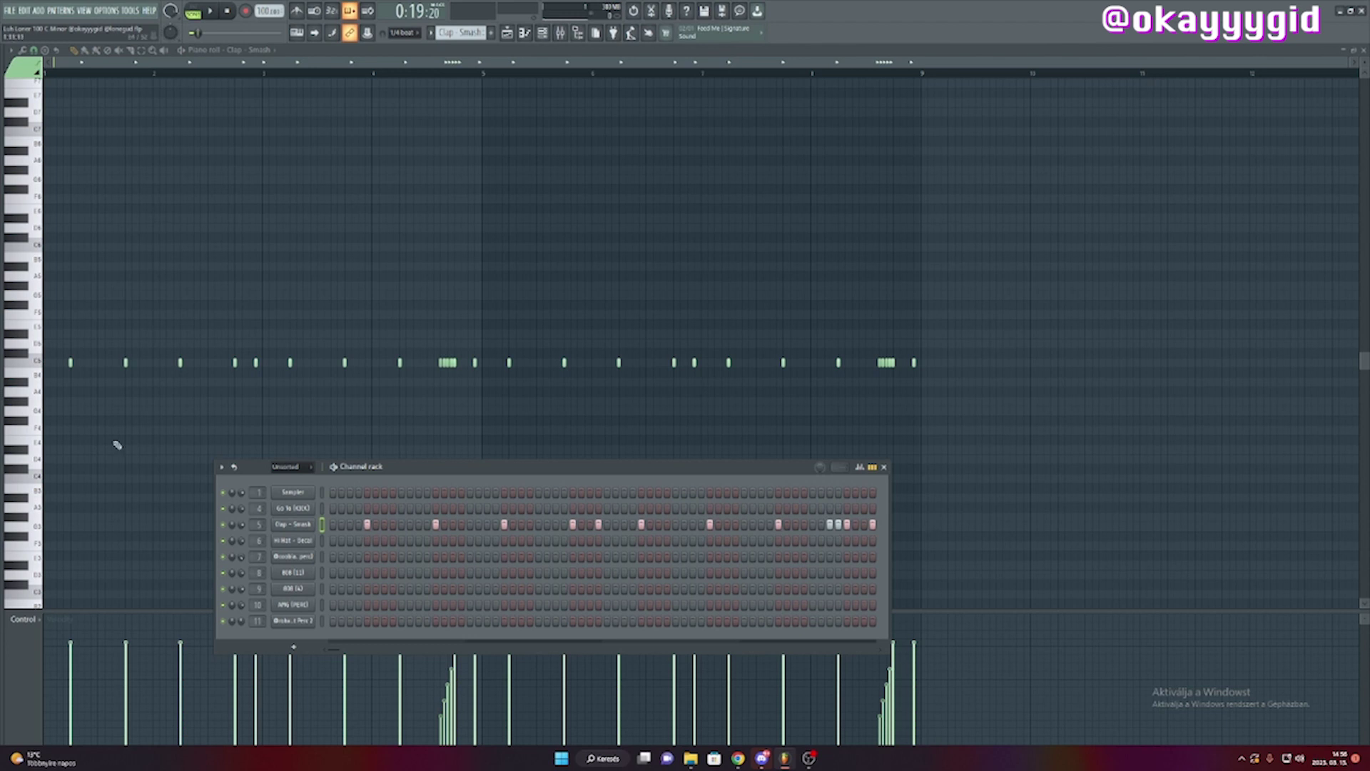
key("F6")
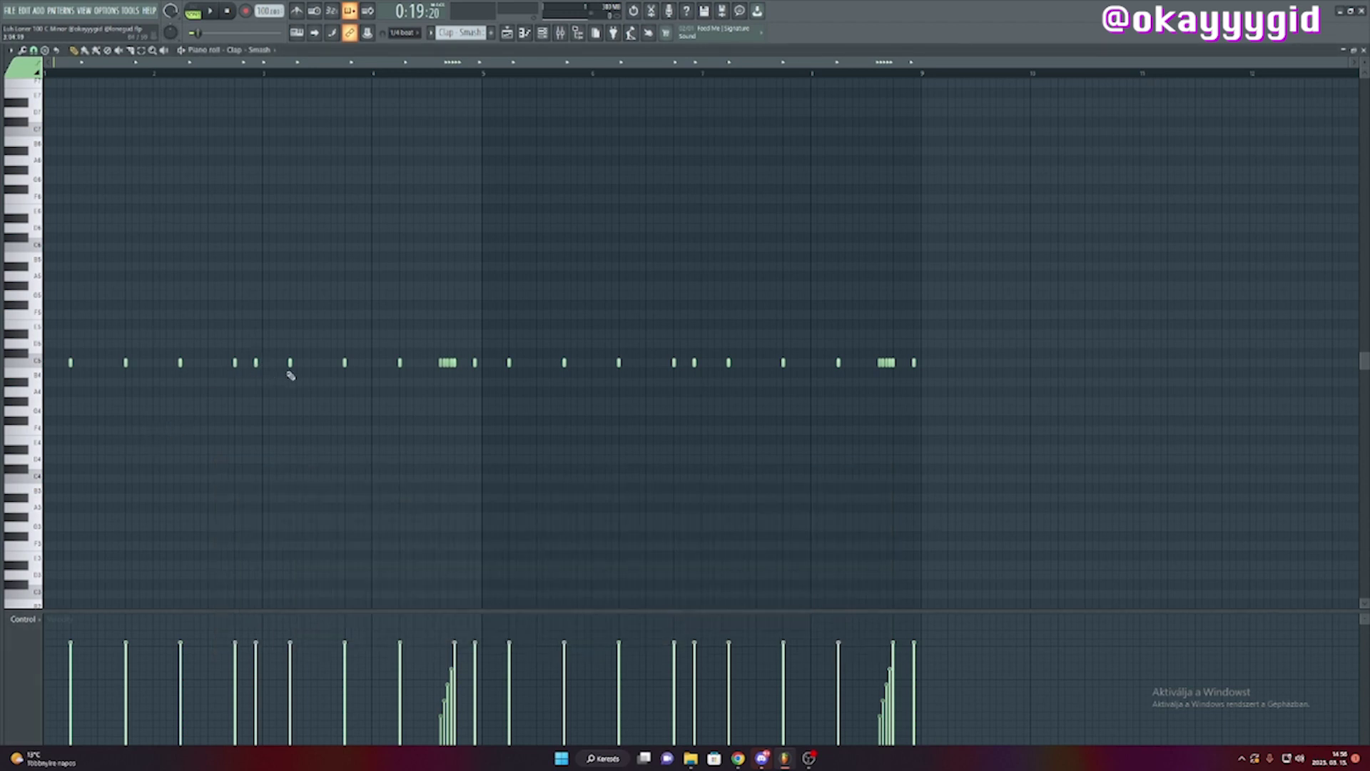
scroll(457, 416, "up", 2)
scroll(457, 407, "up", 2)
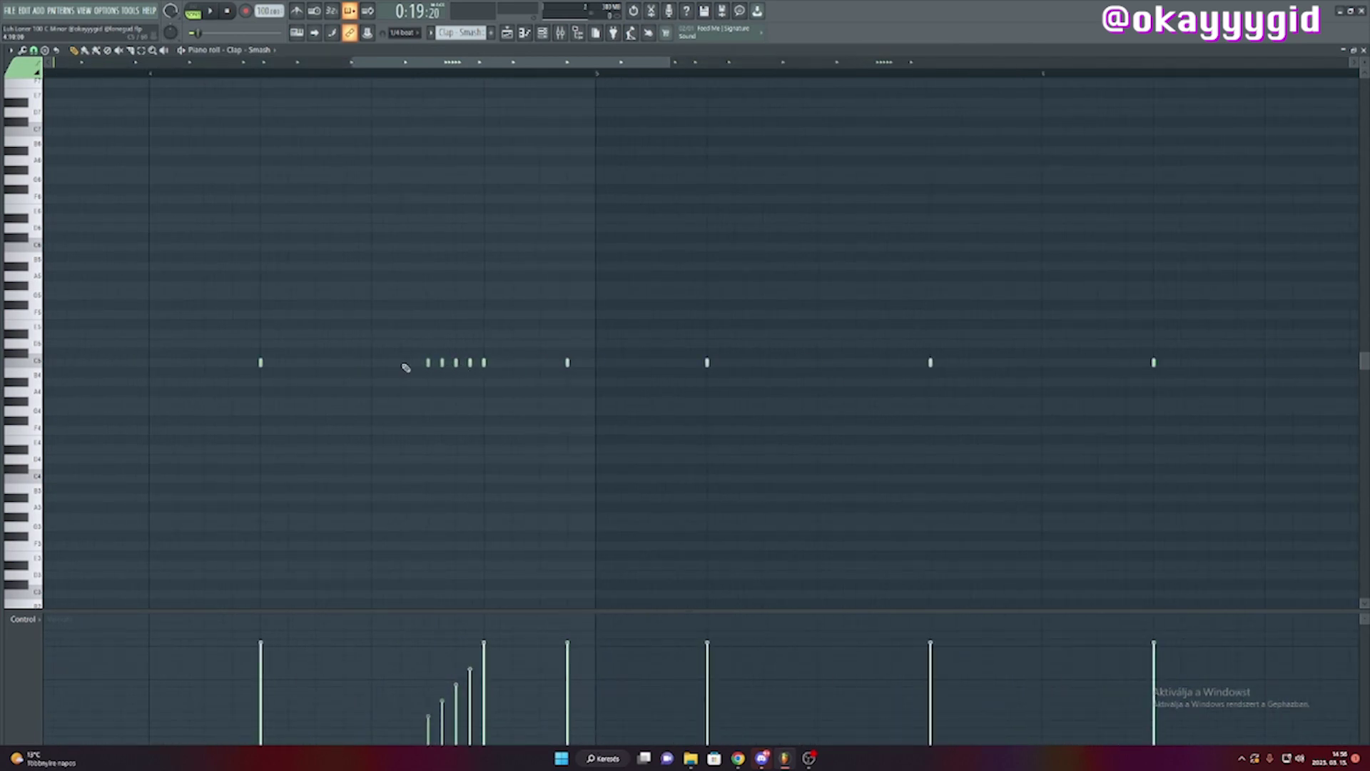
scroll(317, 307, "down", 2)
left_click(293, 75)
key("space")
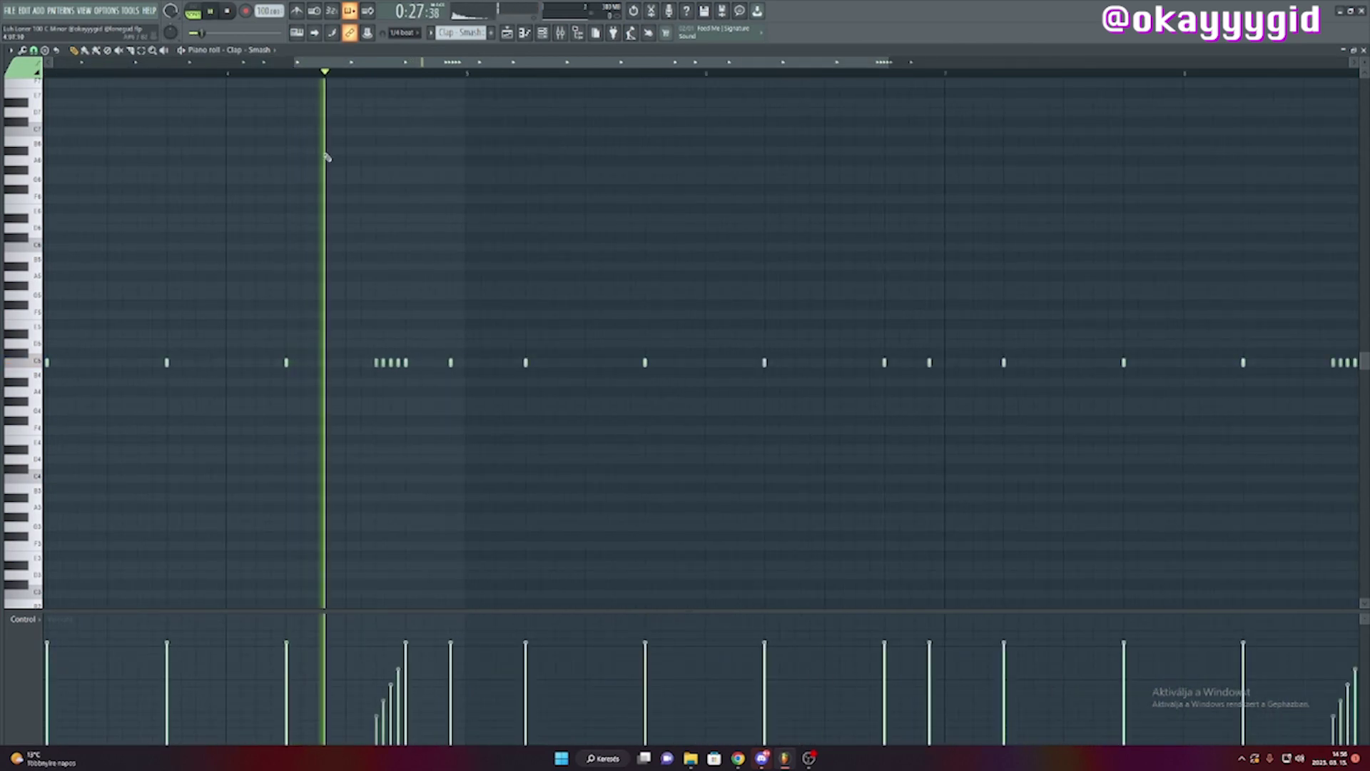
key("space")
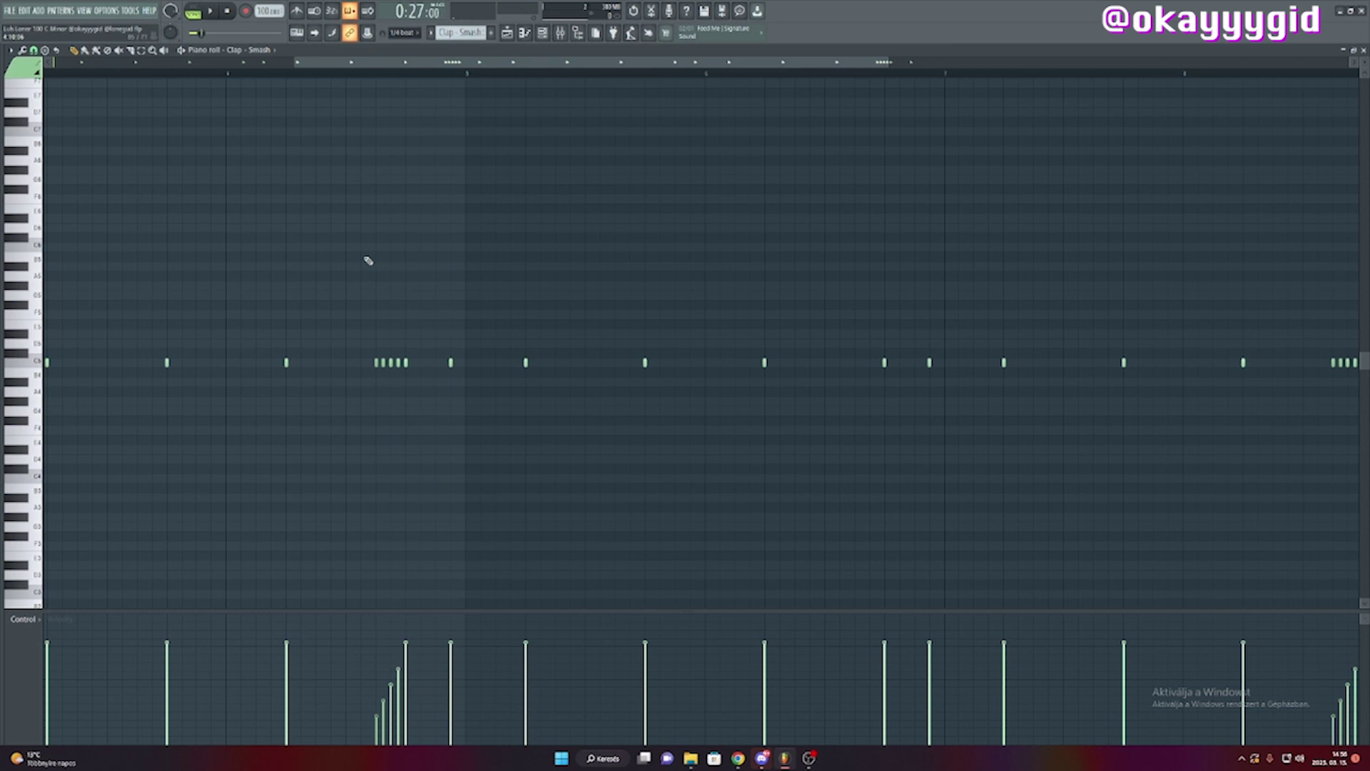
Step: Select the four clap roll notes and draw a rising velocity ramp across them
scroll(364, 388, "up", 3)
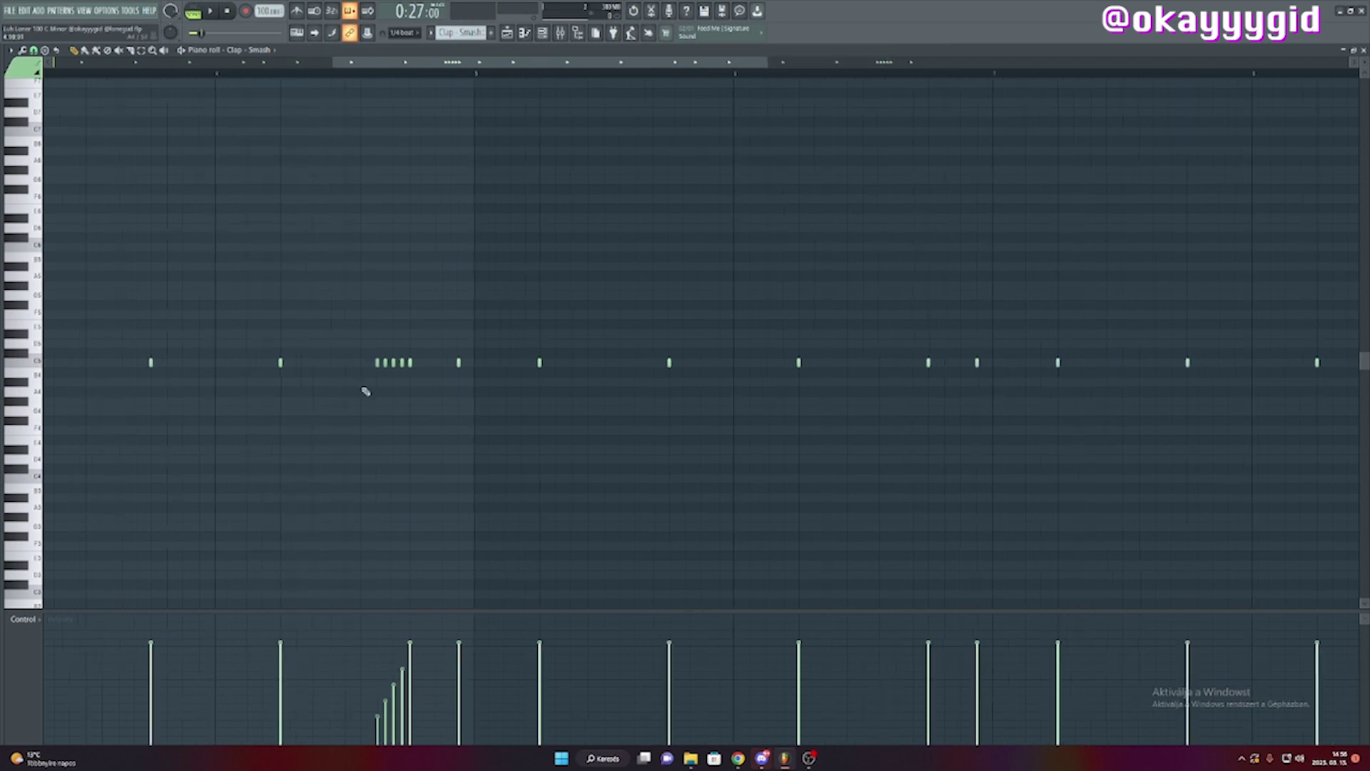
left_click(45, 51)
left_click(50, 142)
left_click(391, 363)
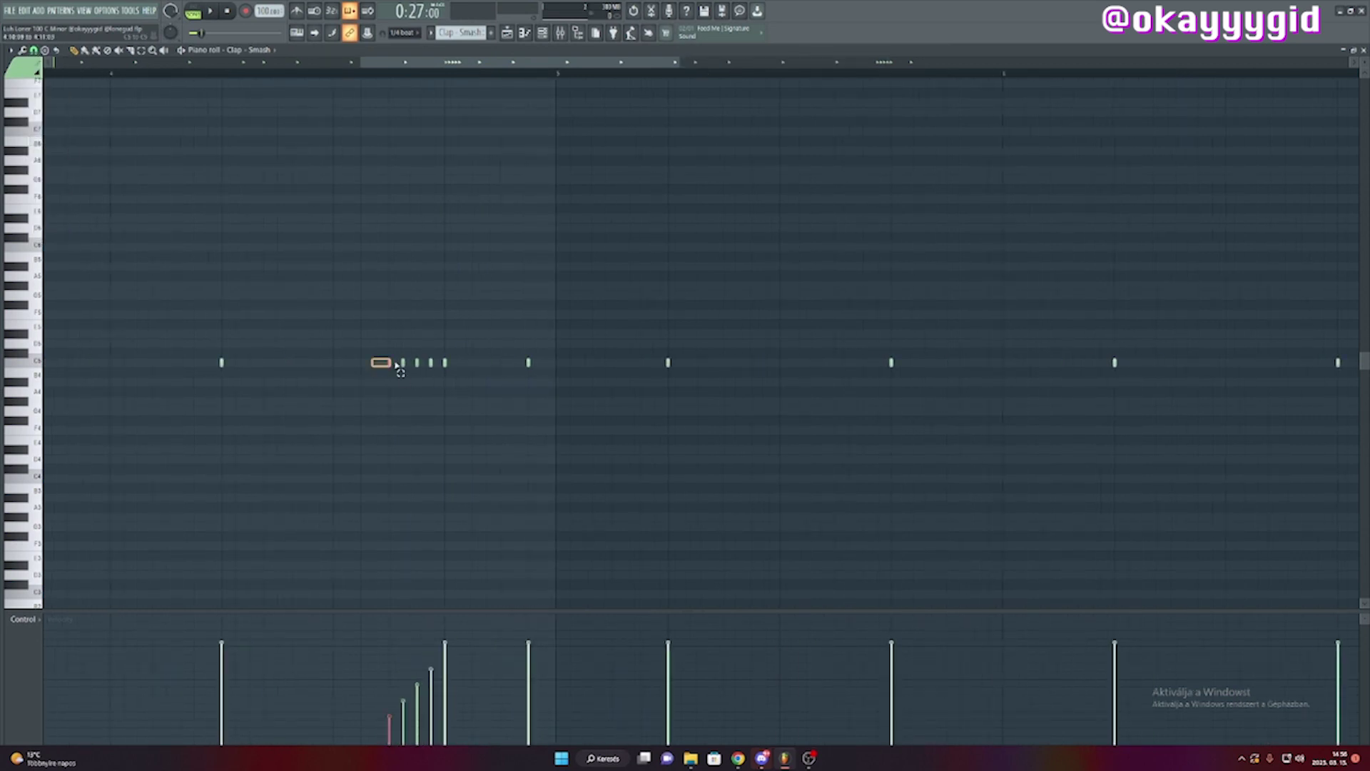
left_click_drag(370, 396, 436, 330)
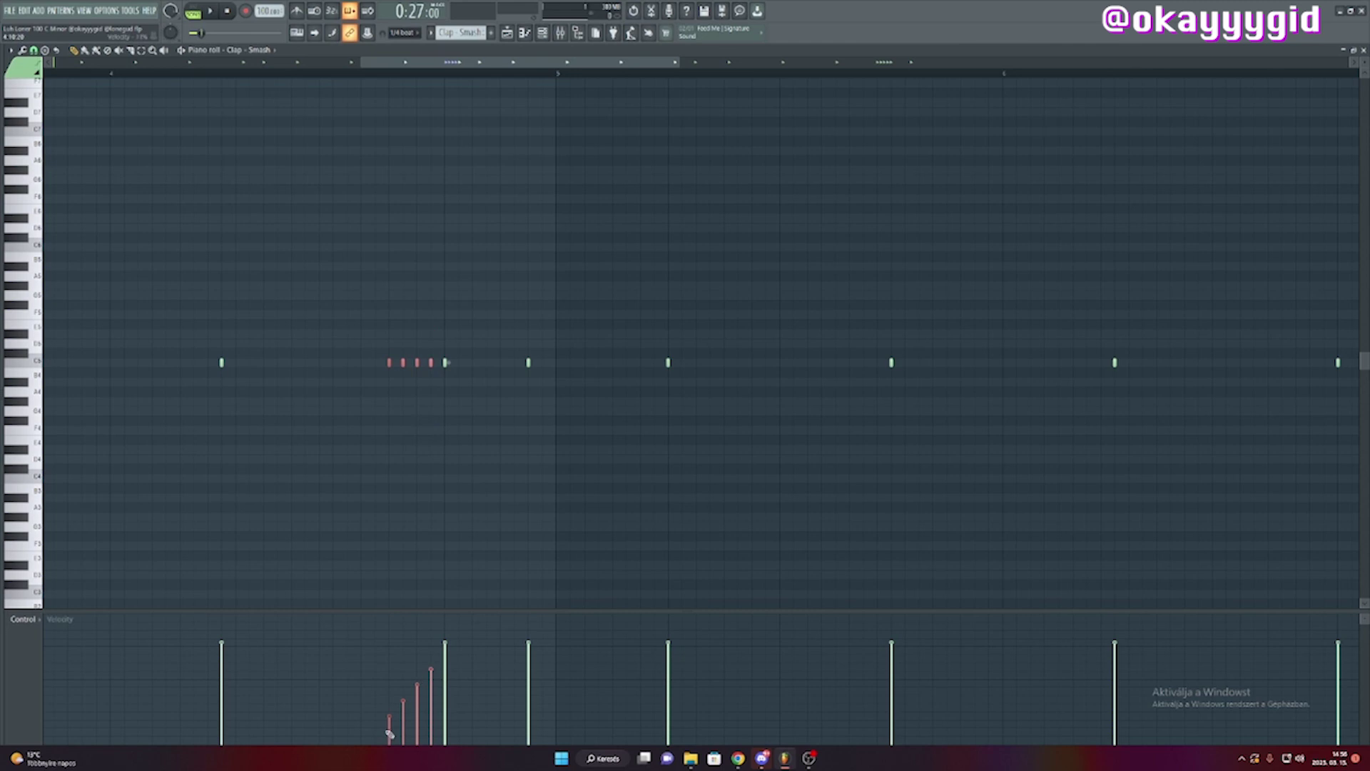
mouse_move(390, 734)
left_mouse_down()
mouse_move(419, 694)
mouse_move(404, 730)
mouse_move(432, 658)
left_mouse_up()
Step: Play the Hi Hat - Decal pattern from the playlist, then return to the arrangement
scroll(442, 477, "down", 4)
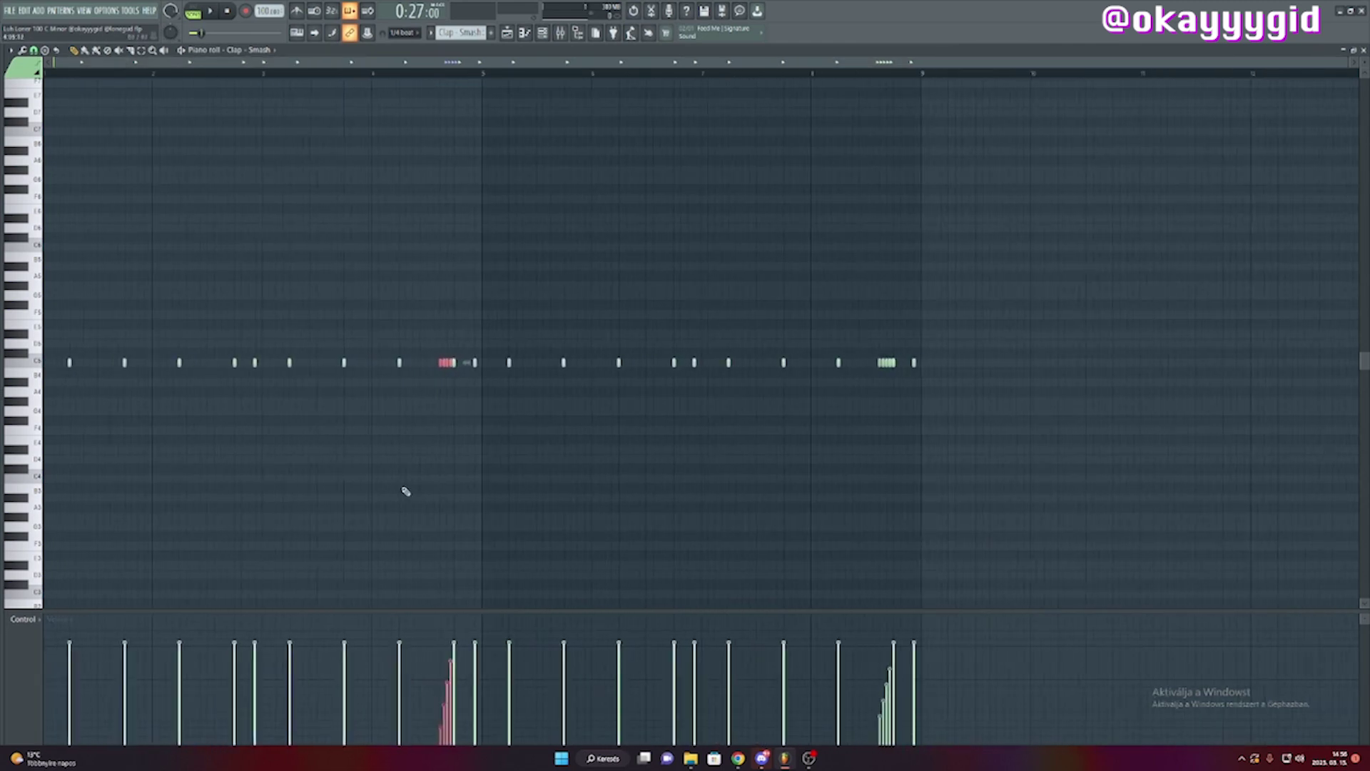
key("F5")
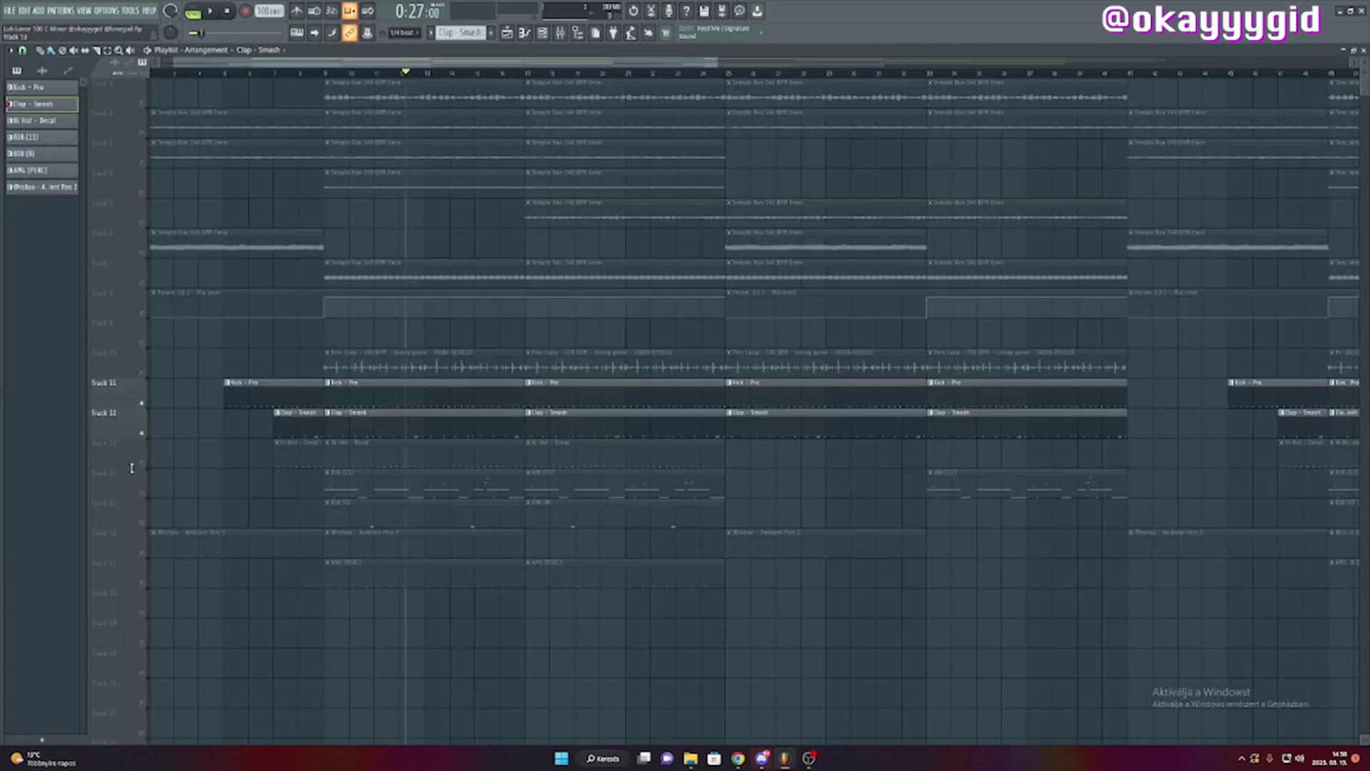
double_click(352, 453)
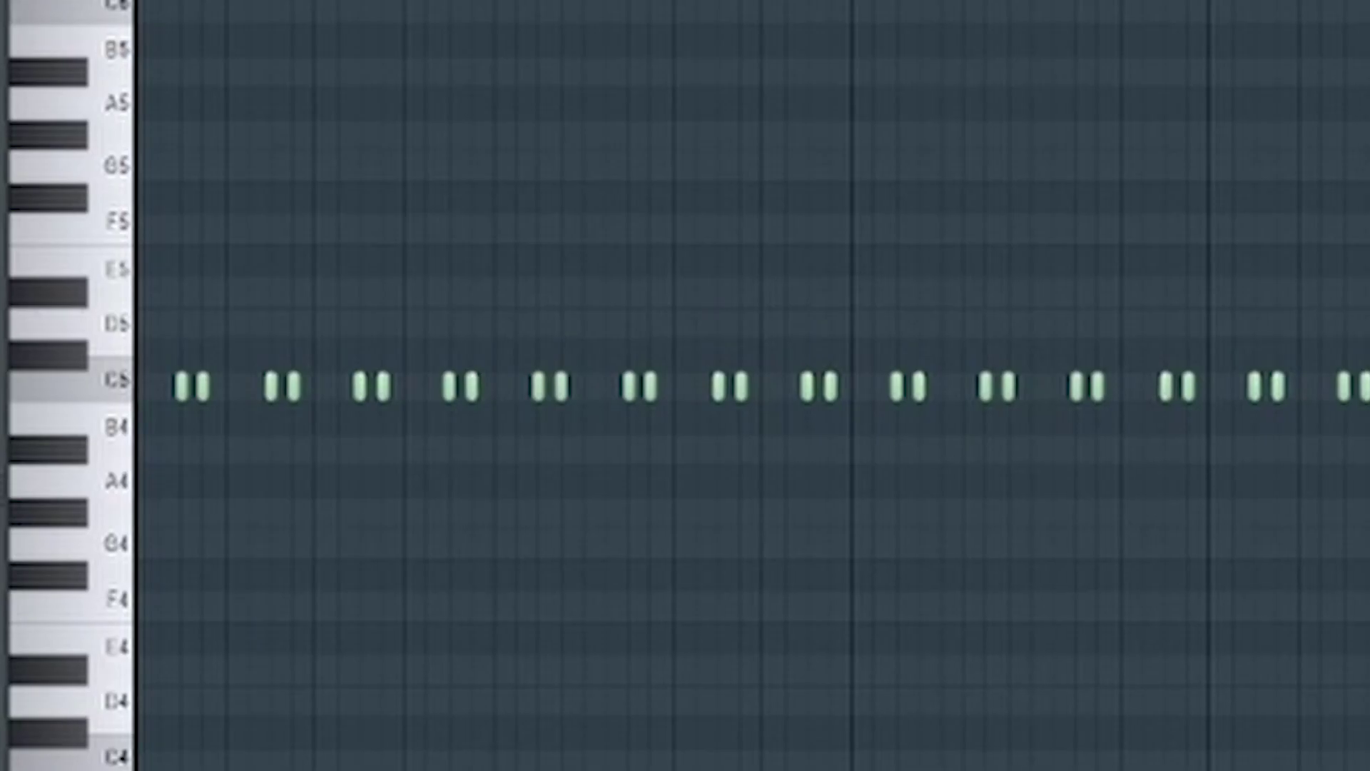
key("space")
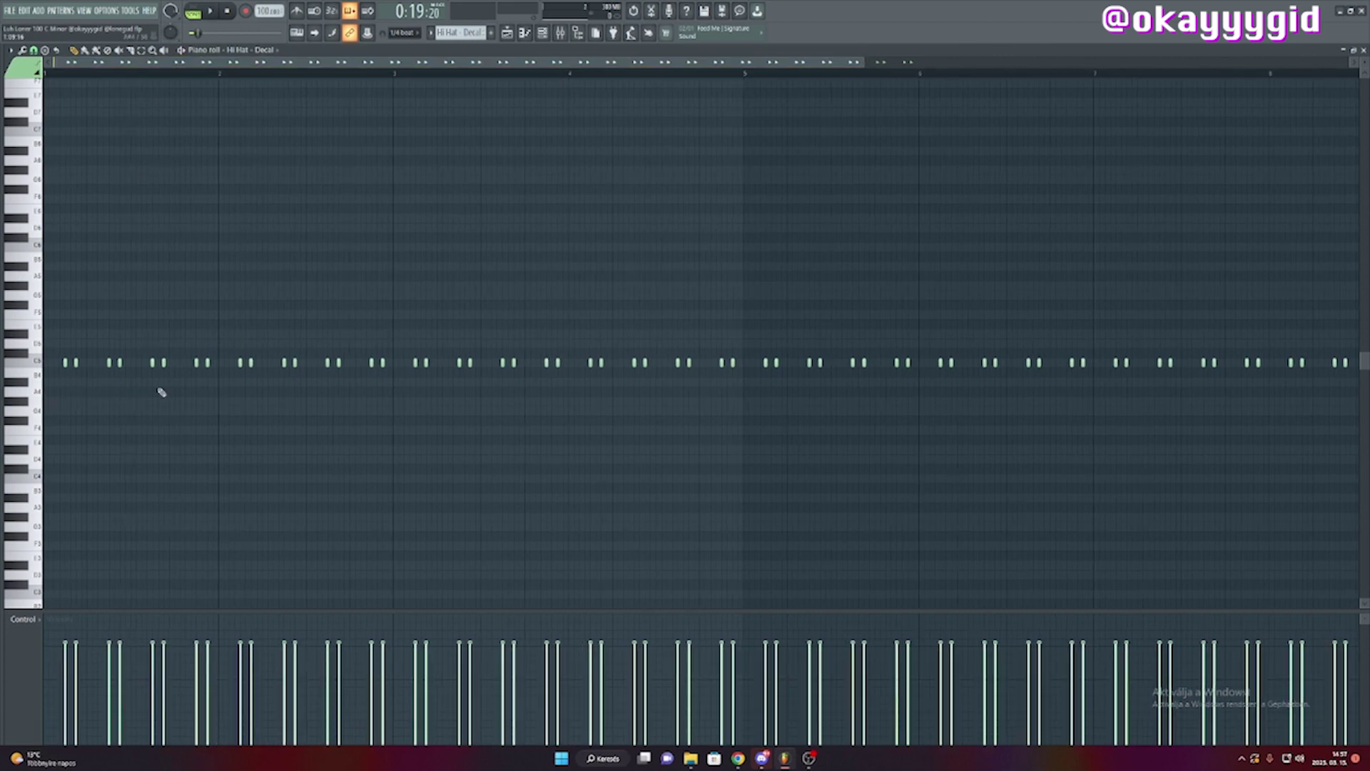
key("F5")
Step: Unmute the Perc Loop track, audition the arrangement, then bring the 808 track back in
left_click(142, 373)
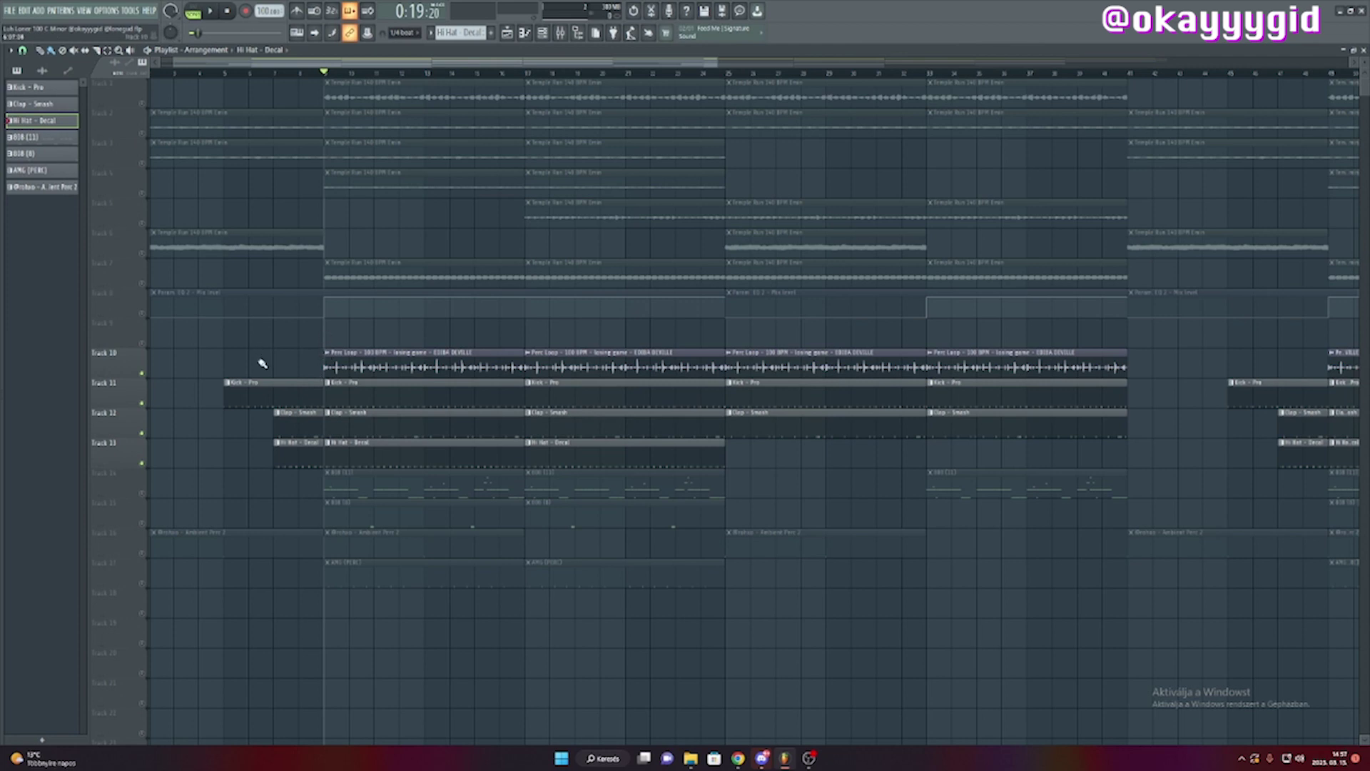
key("space")
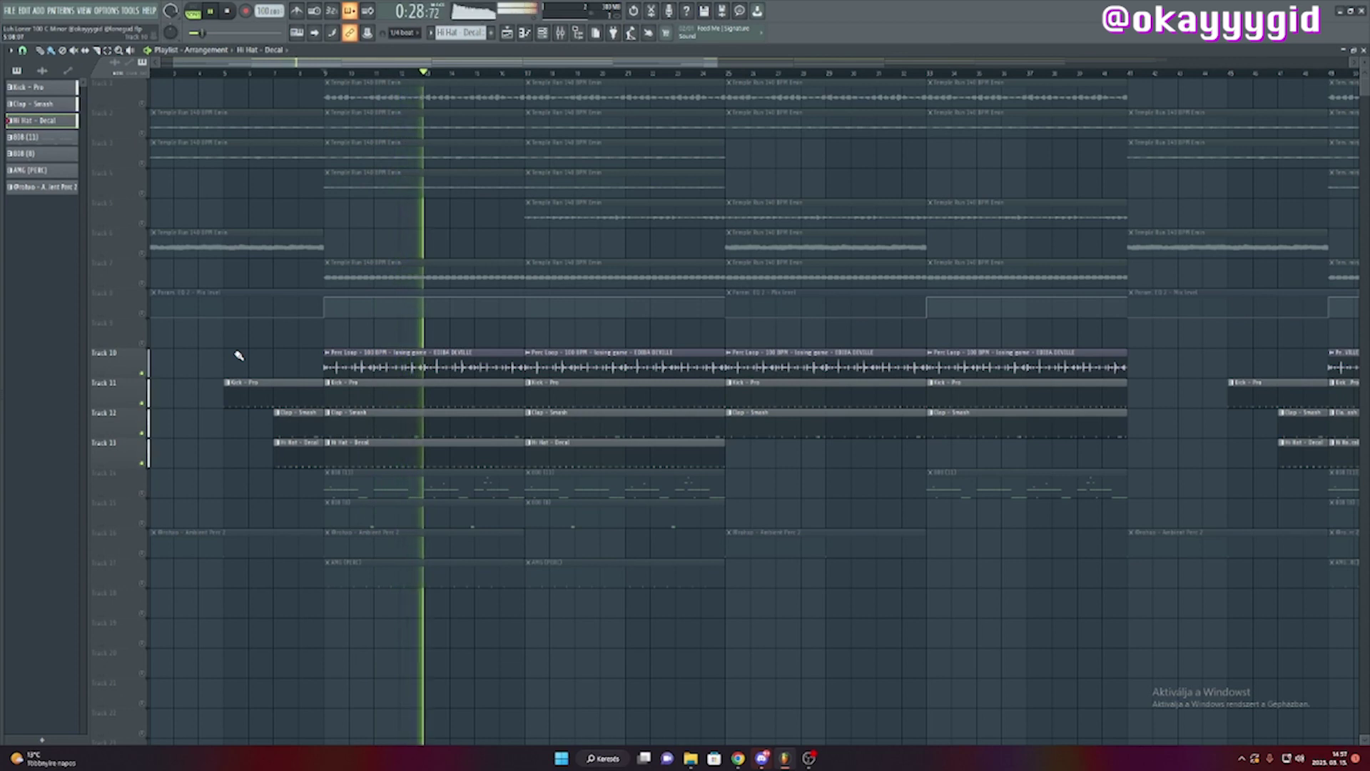
key("space")
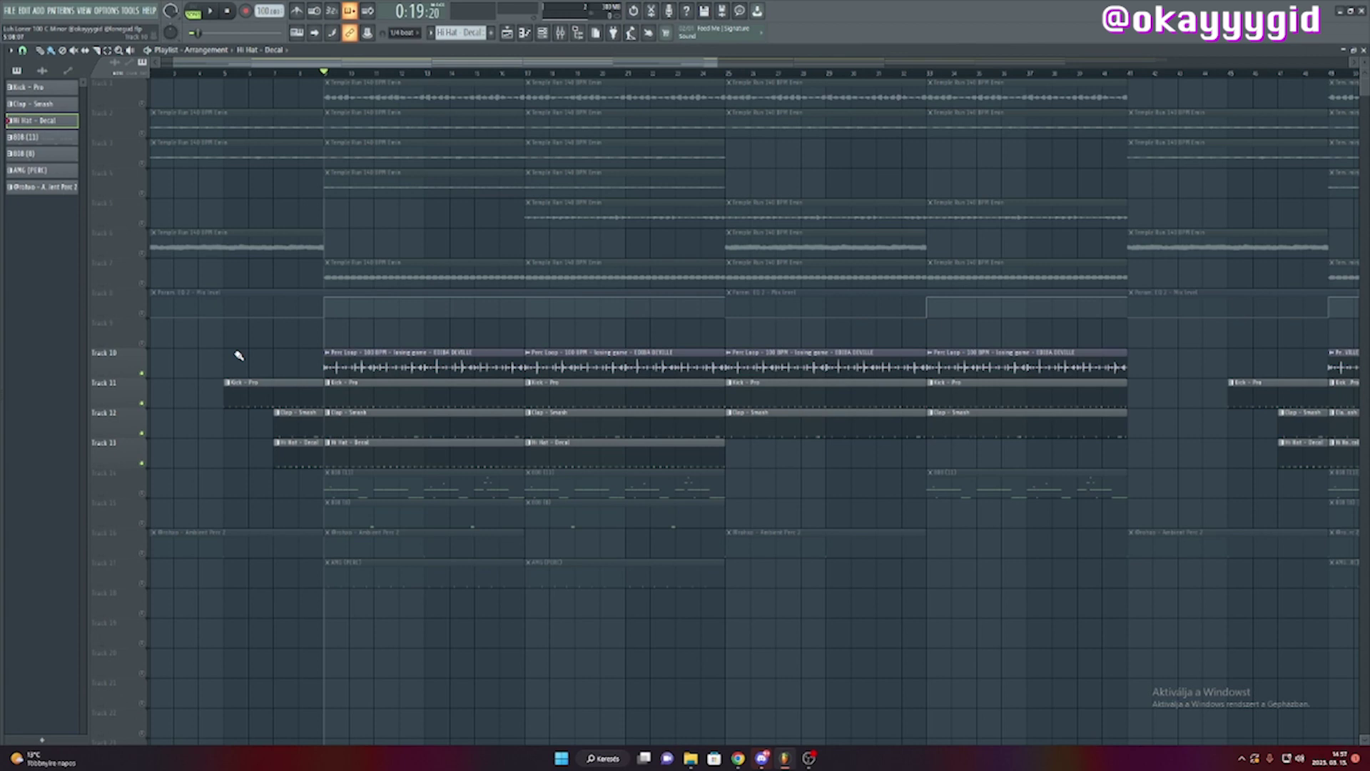
key("ctrl+z")
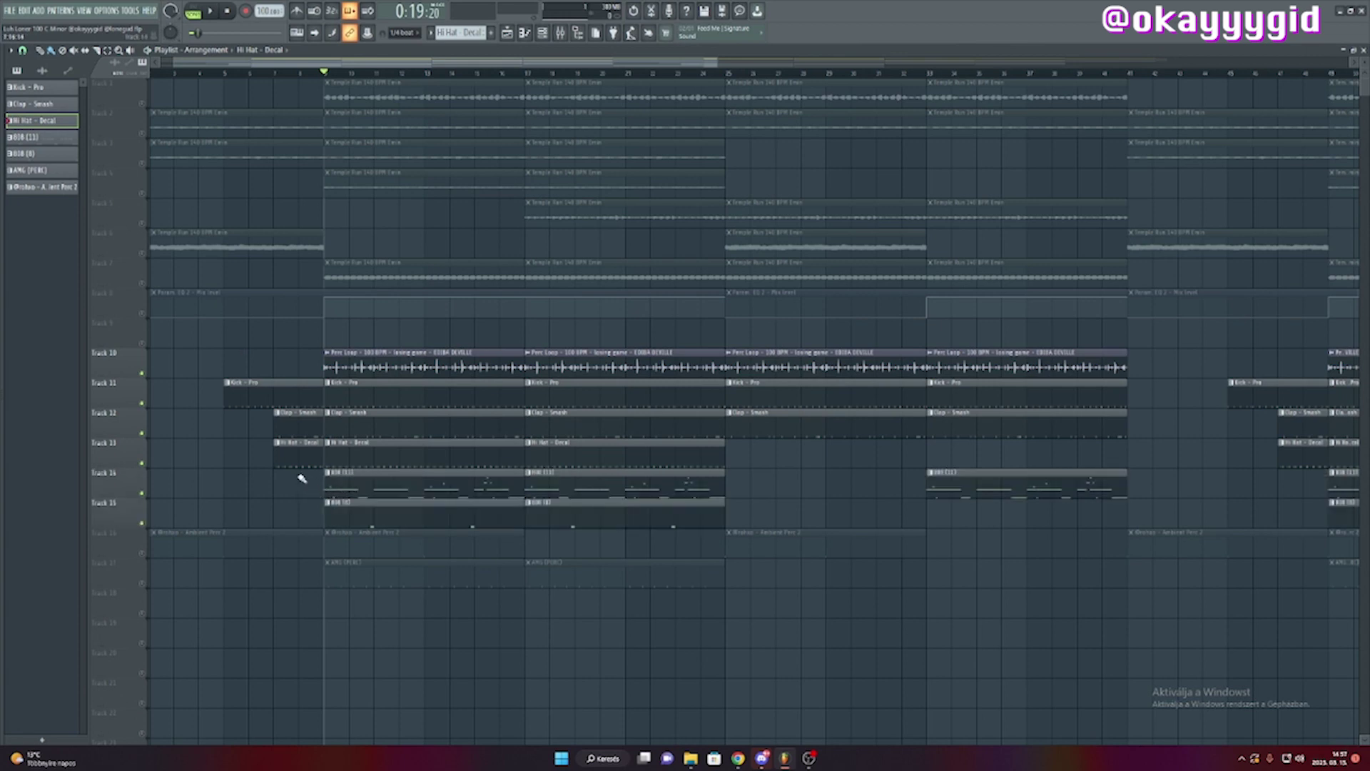
scroll(302, 479, "up", 4)
left_click(141, 523)
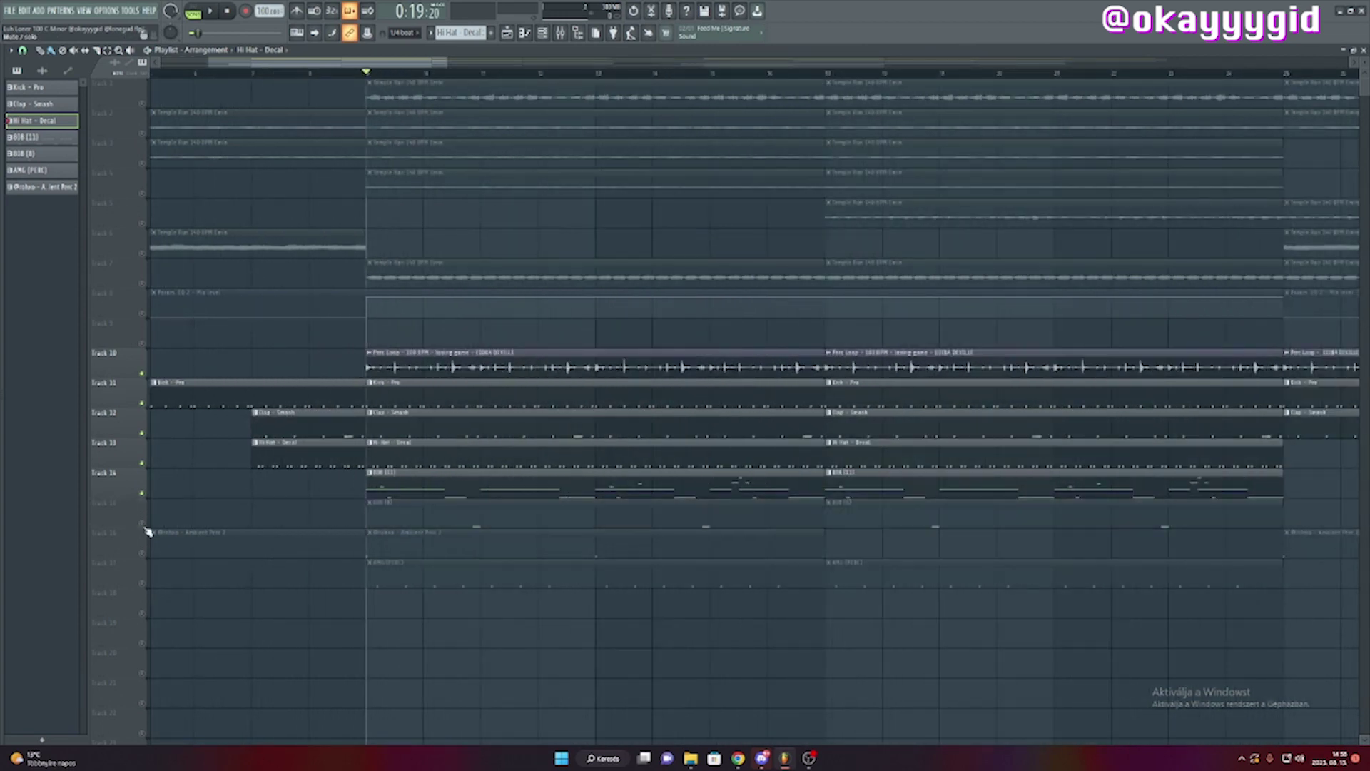
left_click(409, 485)
double_click(409, 485)
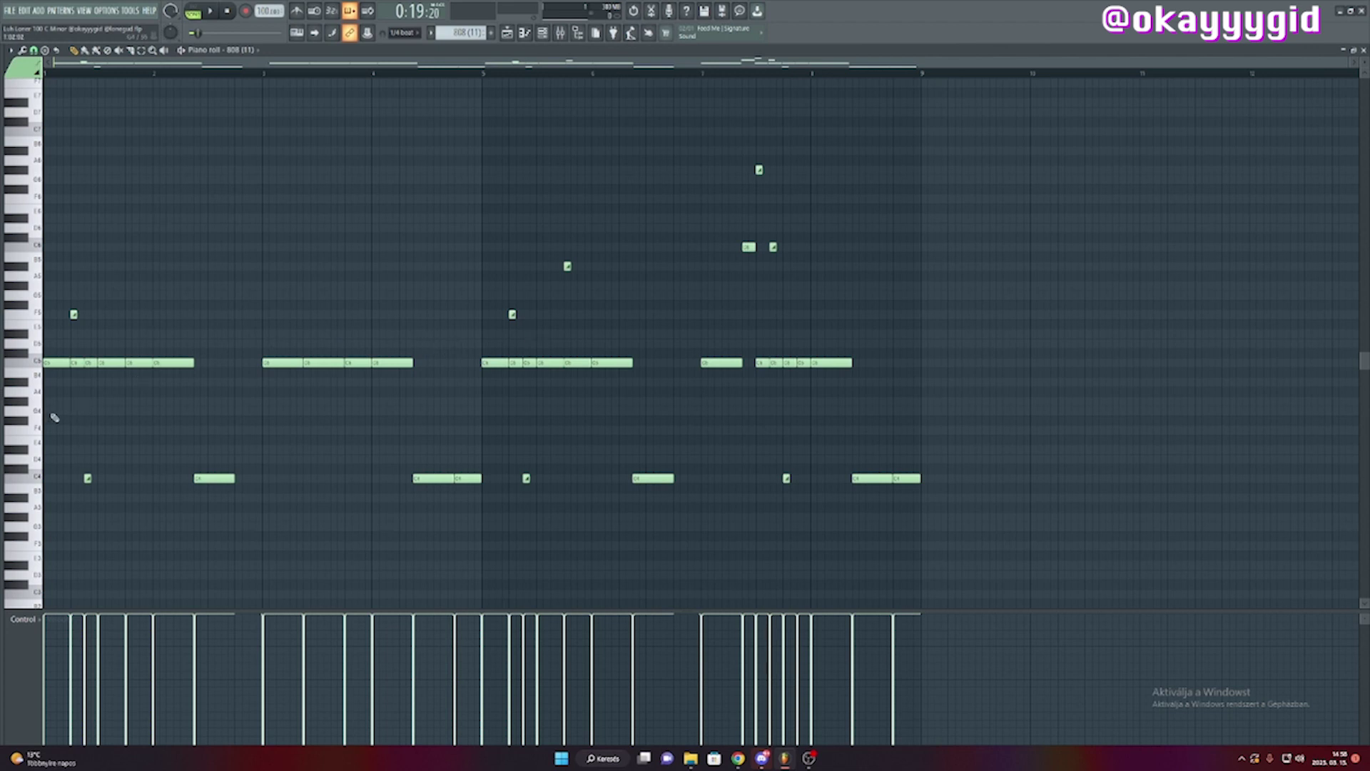
scroll(73, 401, "up", 2)
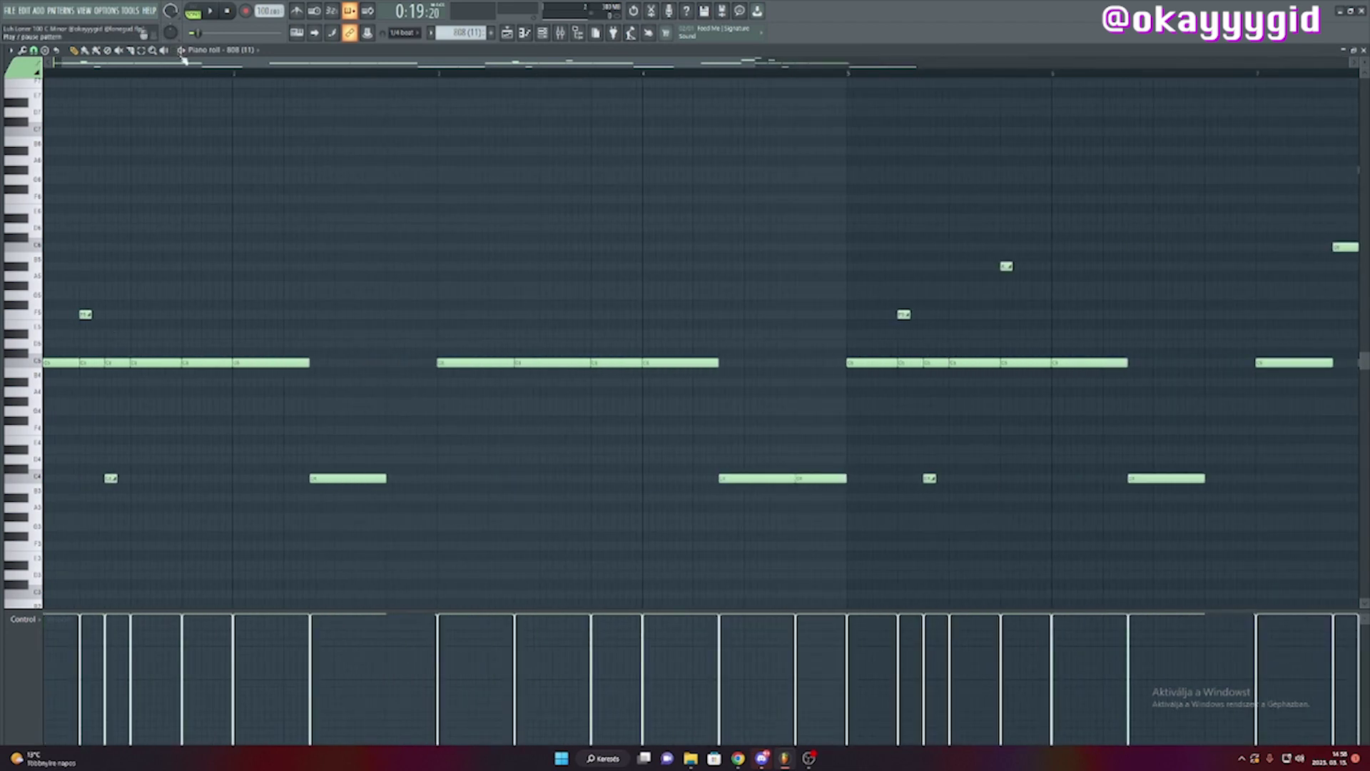
key("space")
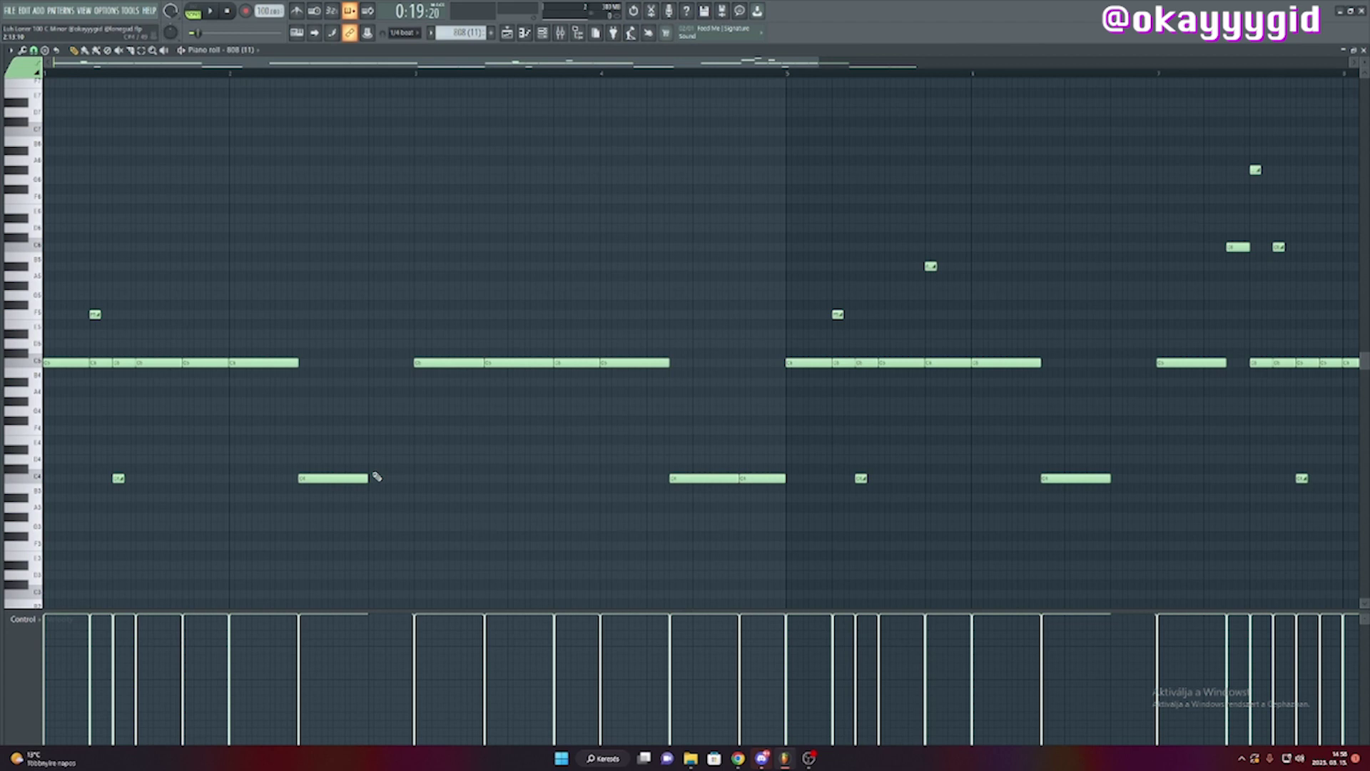
scroll(42, 403, "up", 3)
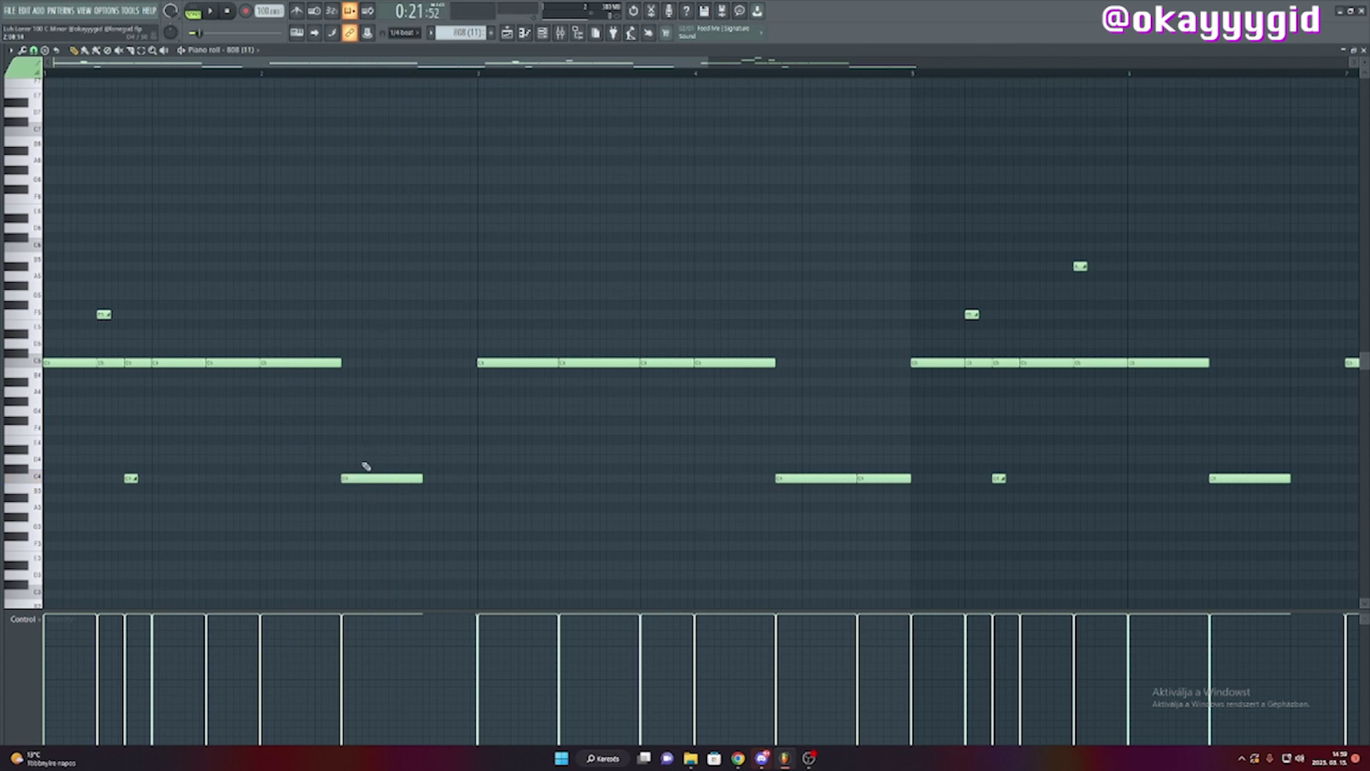
scroll(383, 453, "down", 3)
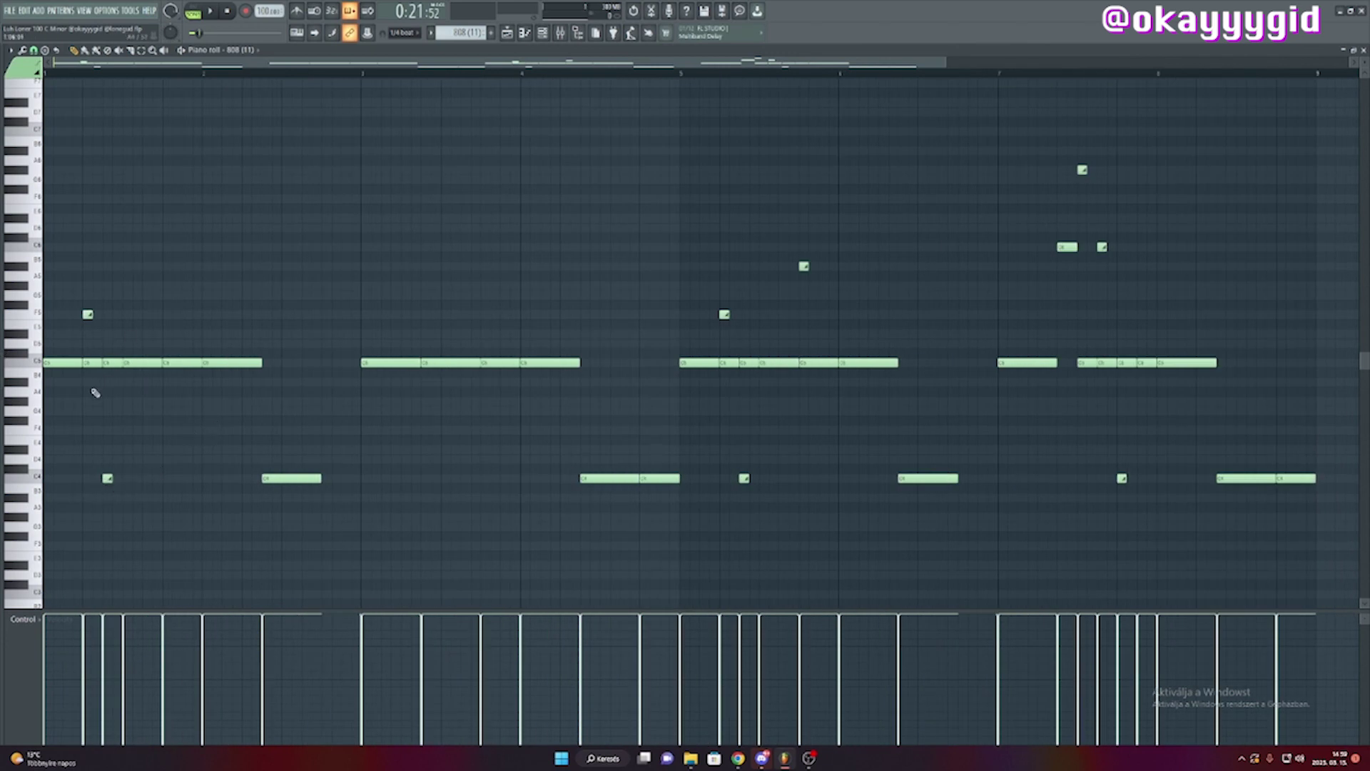
scroll(58, 408, "up", 4)
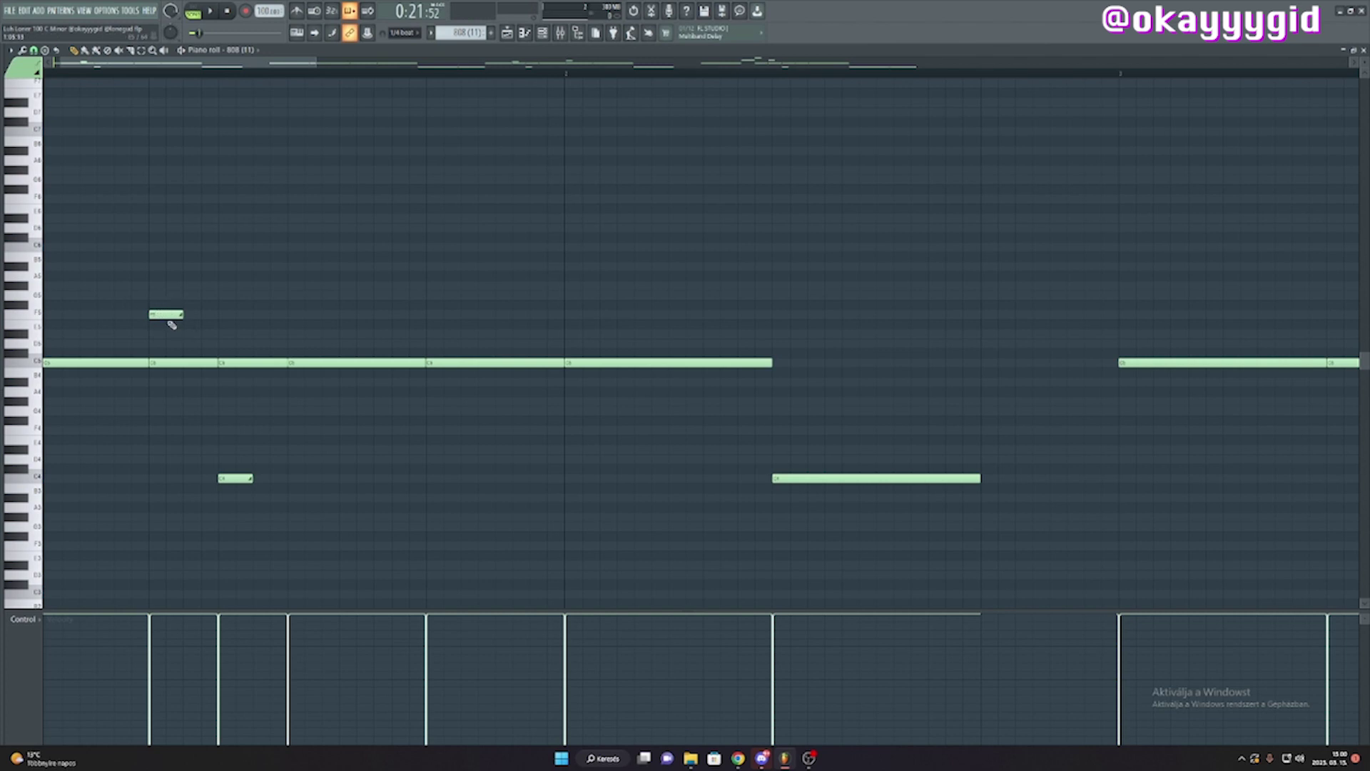
Step: Play, restart and stop the 808 (11) pattern while scrolling through the piano roll
scroll(376, 428, "down", 3)
key("space")
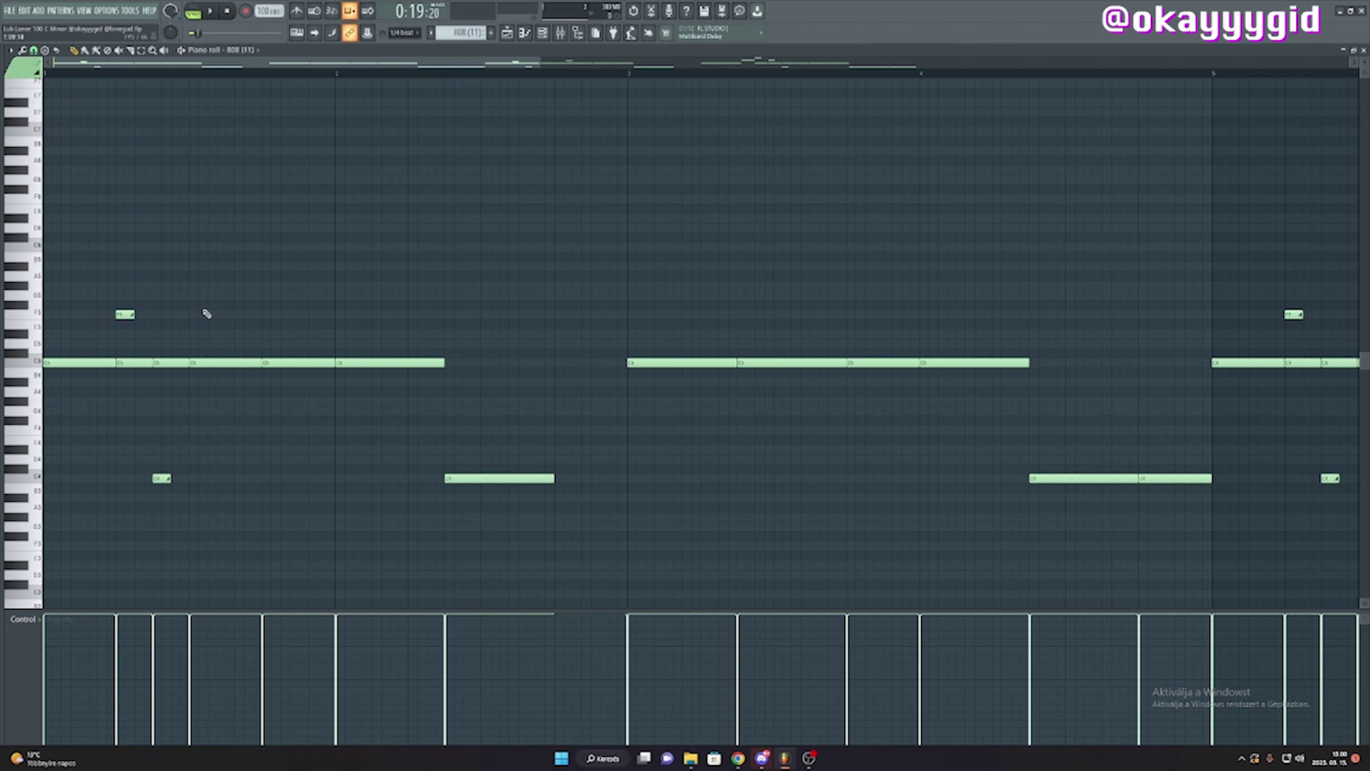
scroll(274, 338, "down", 2)
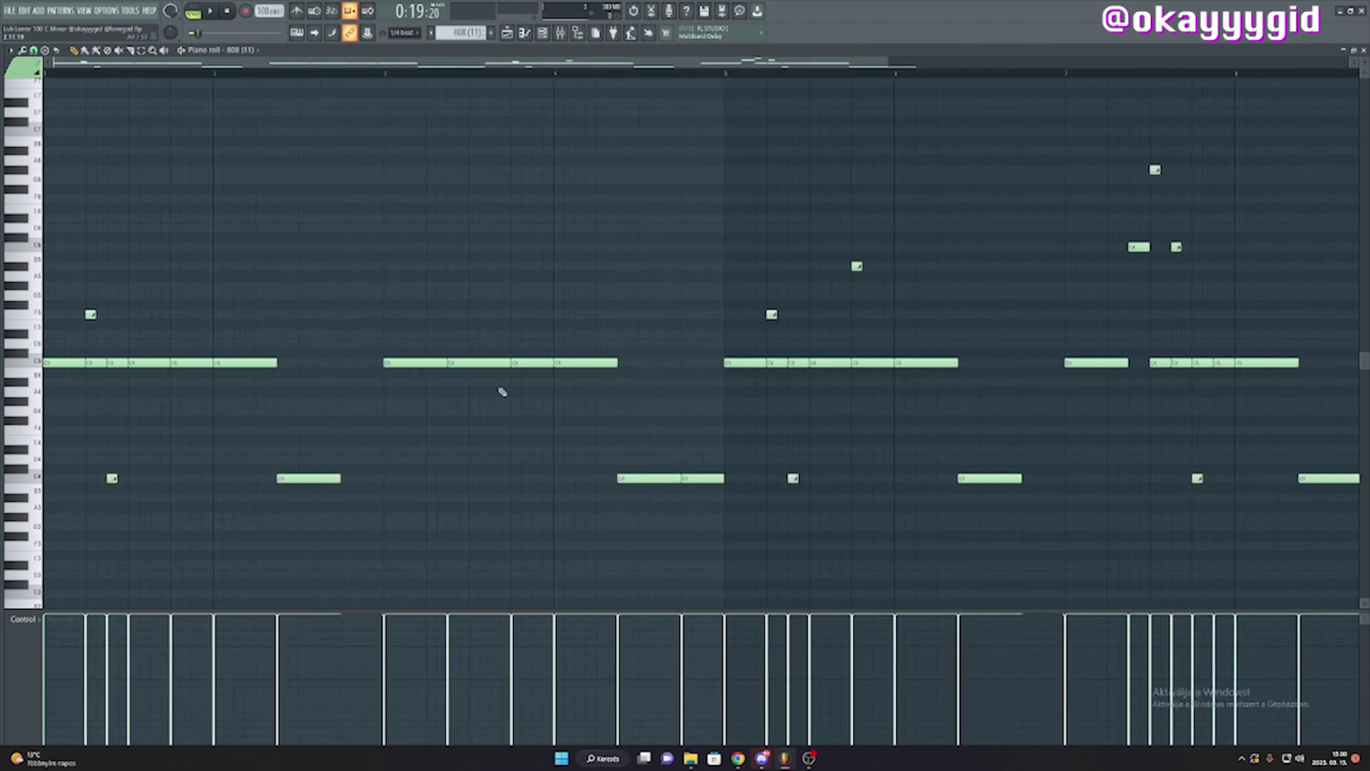
scroll(593, 413, "down", 2)
scroll(752, 431, "up", 3)
key("space")
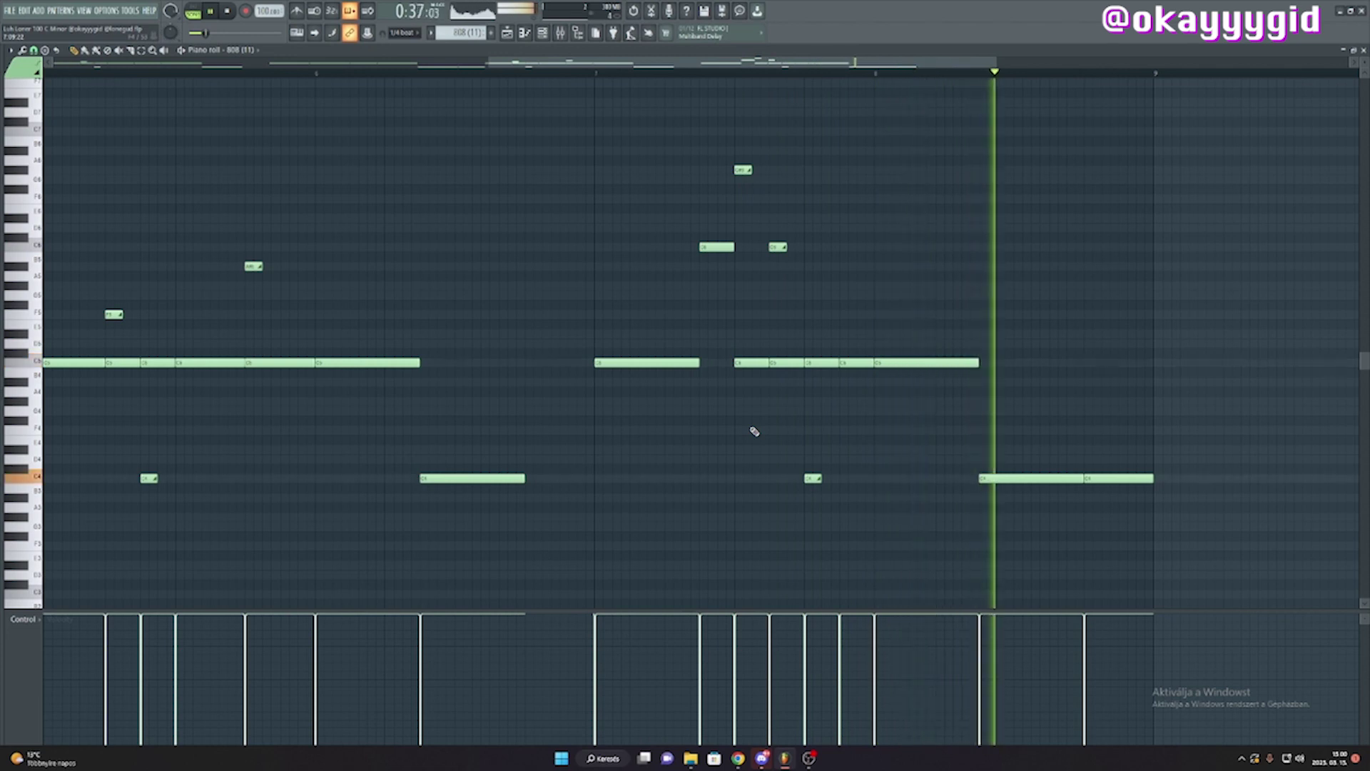
key("space")
scroll(742, 436, "down", 2)
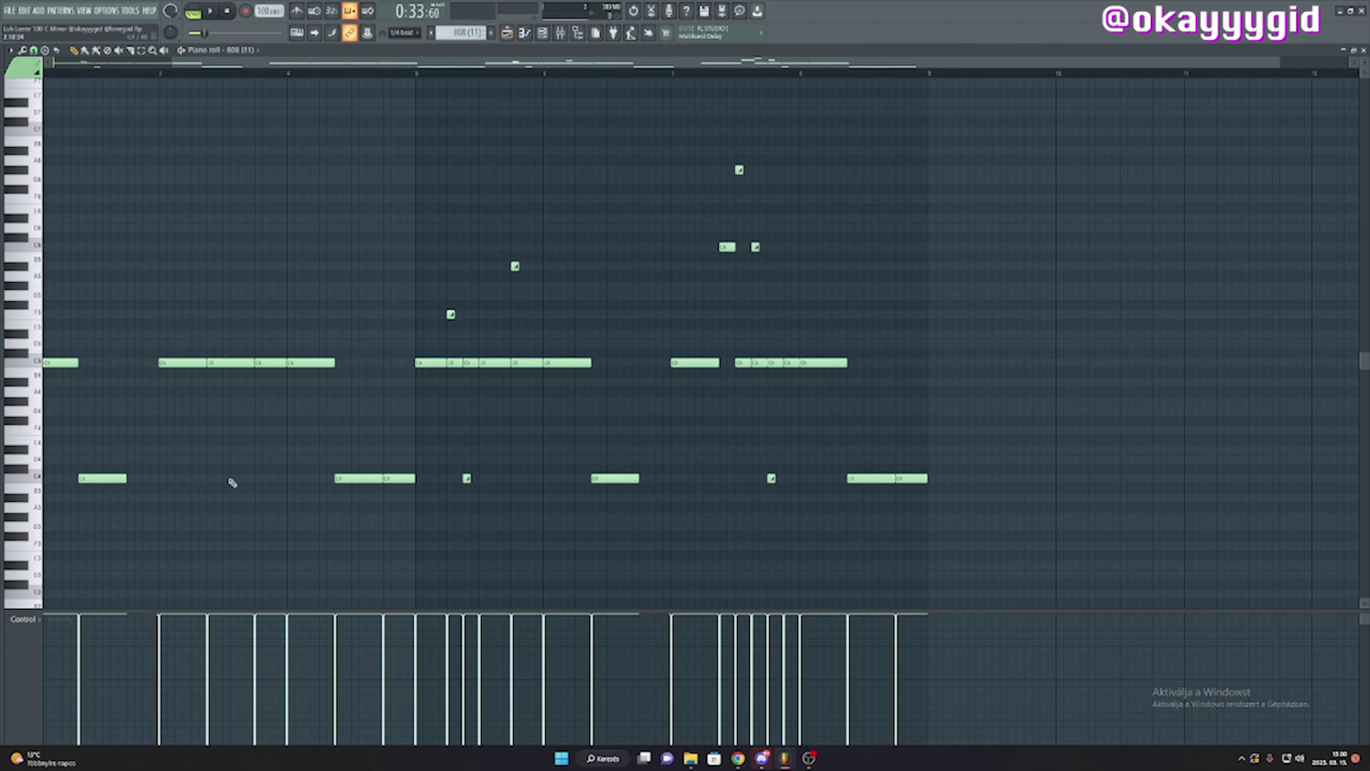
scroll(226, 486, "up", 2)
scroll(143, 477, "down", 3)
scroll(365, 499, "up", 4)
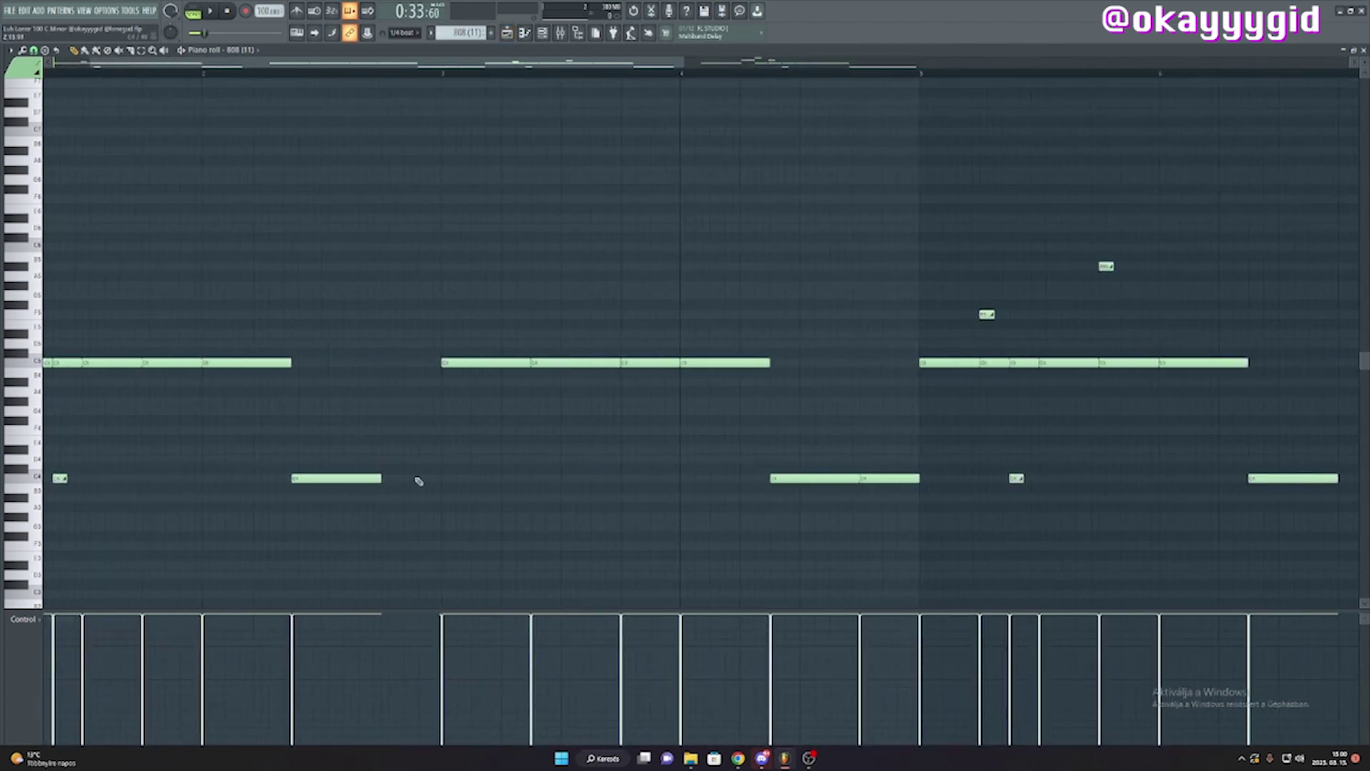
scroll(397, 483, "down", 3)
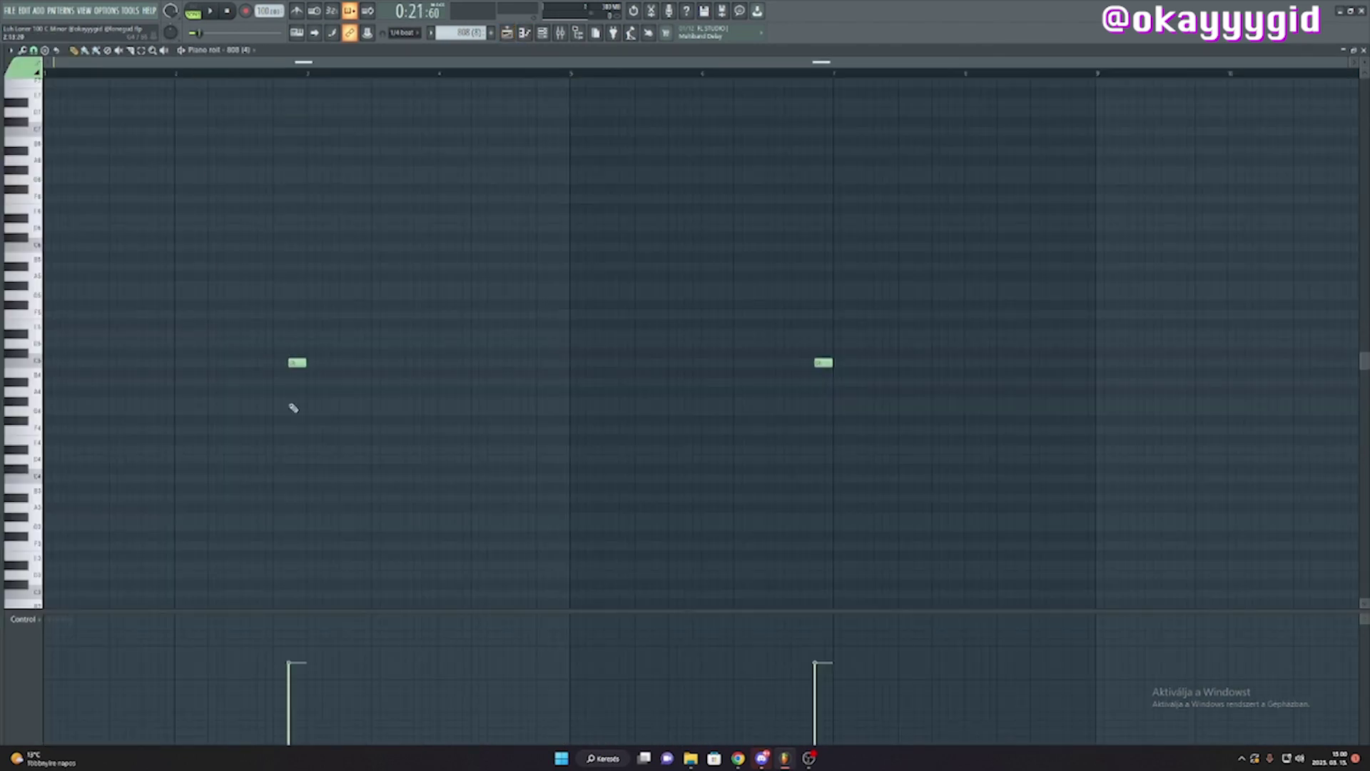
Step: Scroll back through the 808 pattern and start playback to hear it
scroll(224, 281, "up", 2)
scroll(193, 269, "down", 2)
key("space")
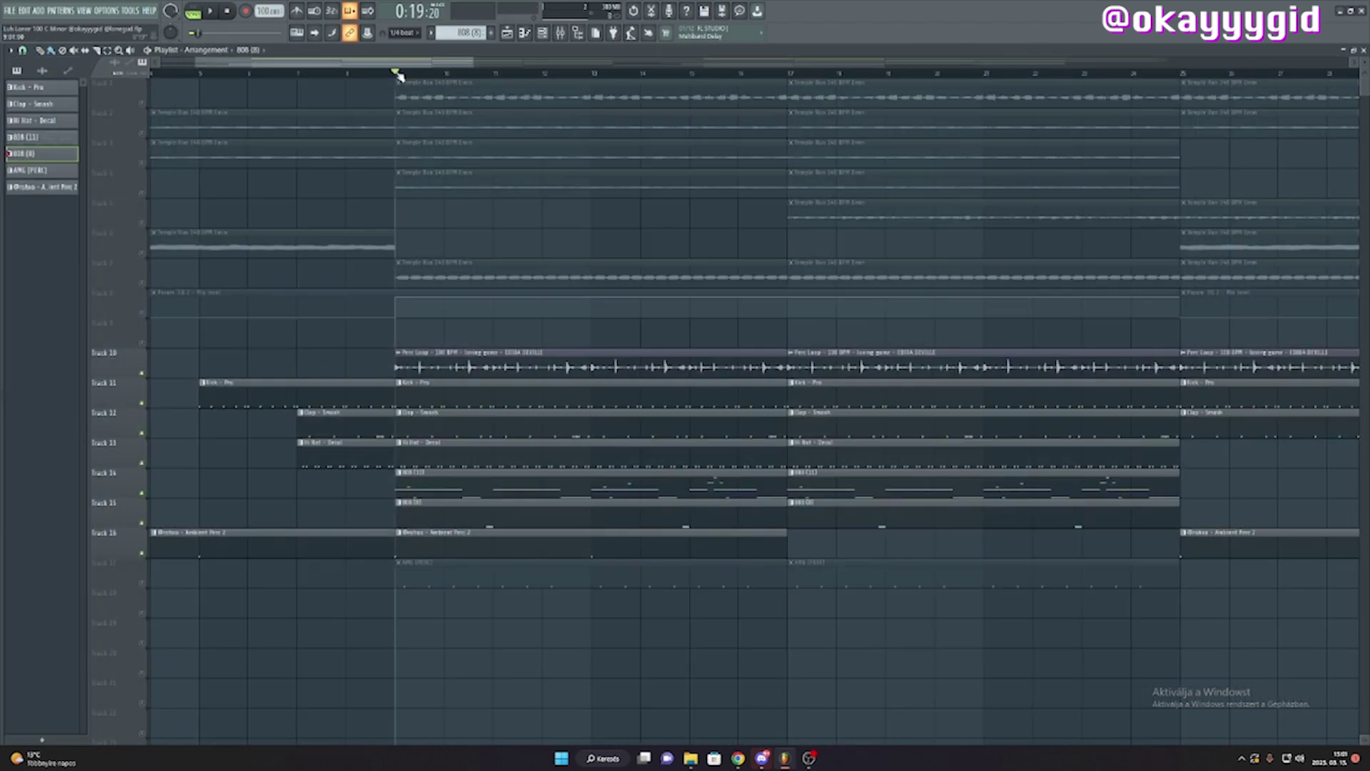
Step: Preview the arrangement and Ambient Perc 2 notes, then unmute Track 17's AMG (PERC) clips
key("space")
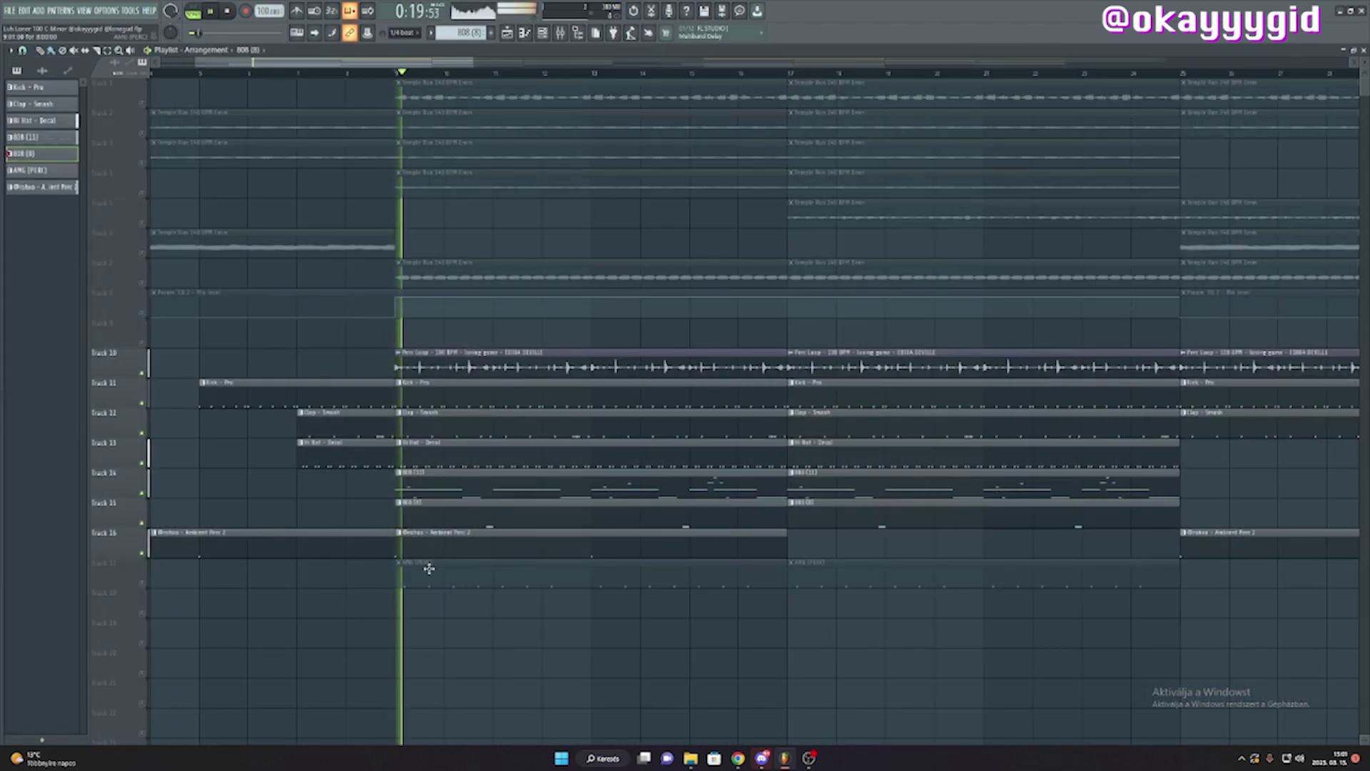
key("space")
double_click(429, 554)
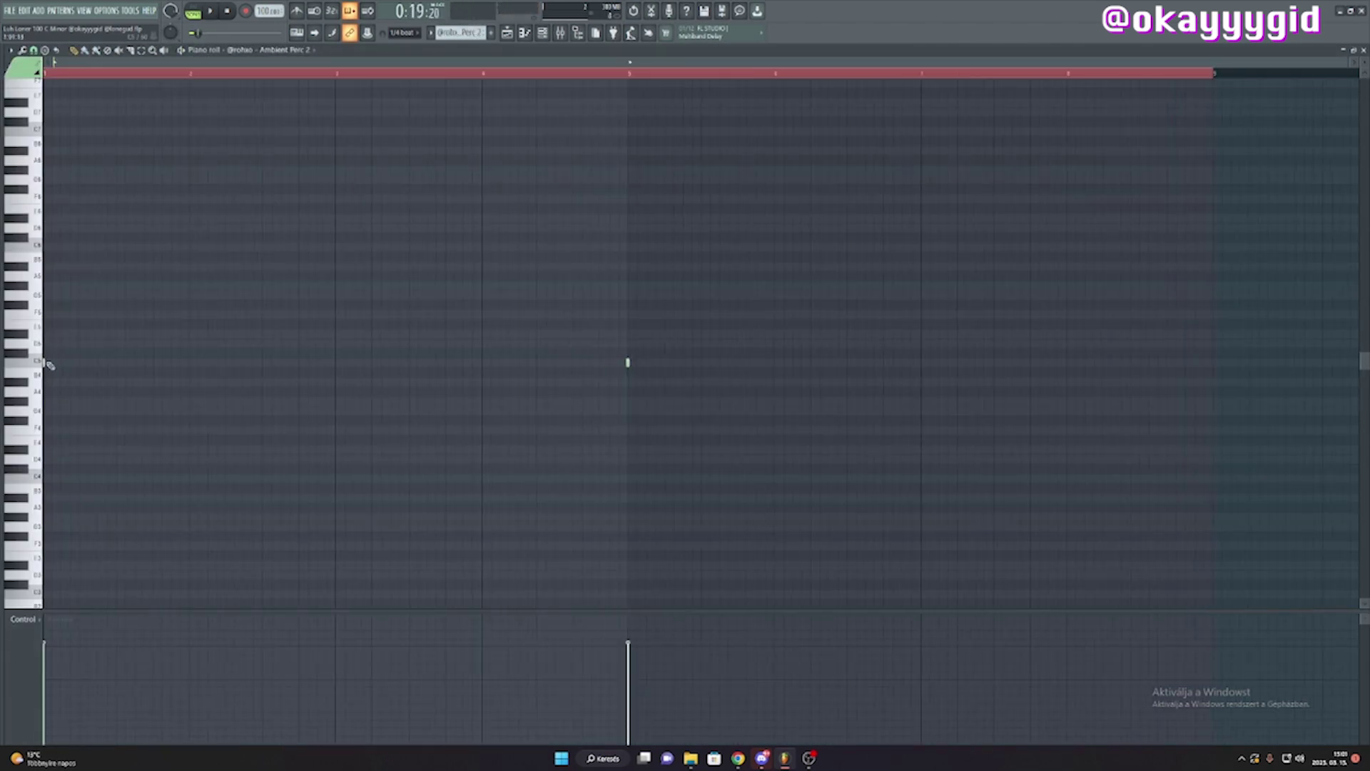
key("F7")
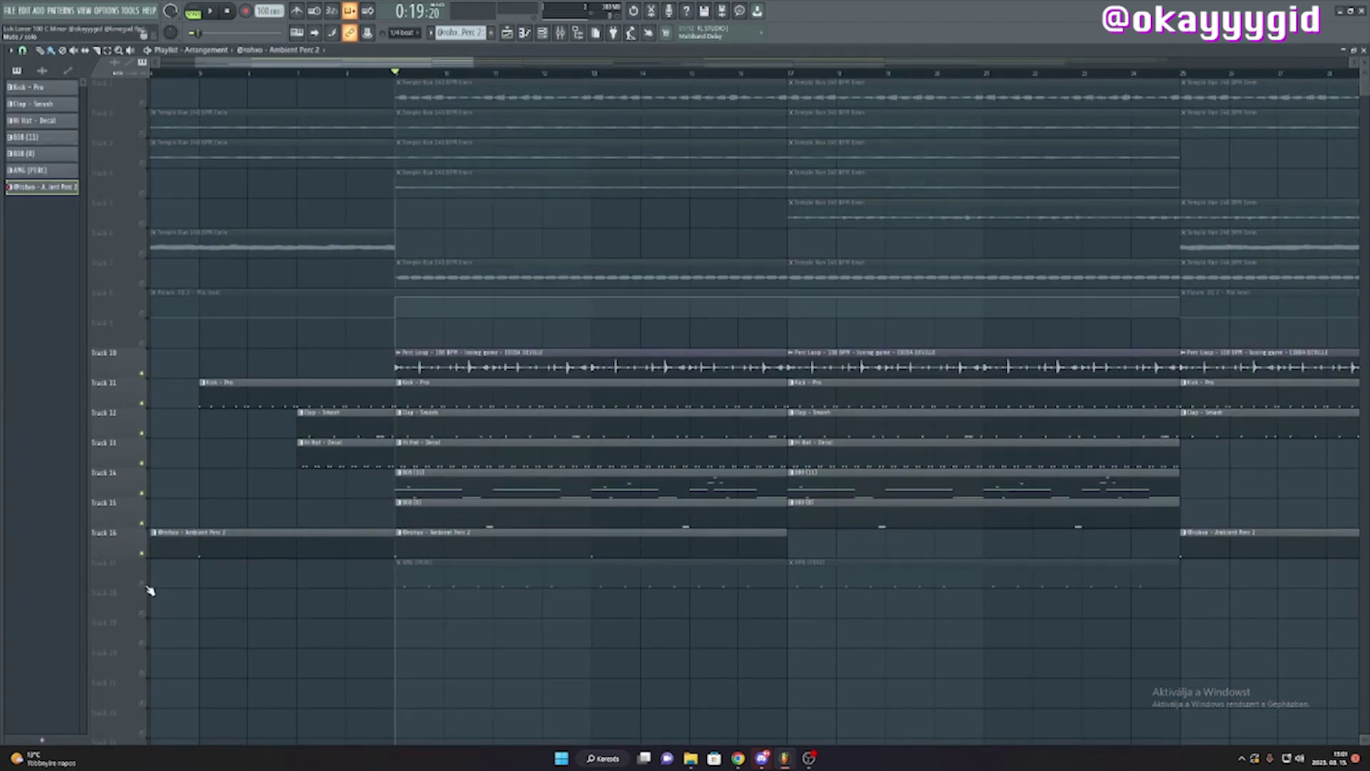
left_click(142, 584)
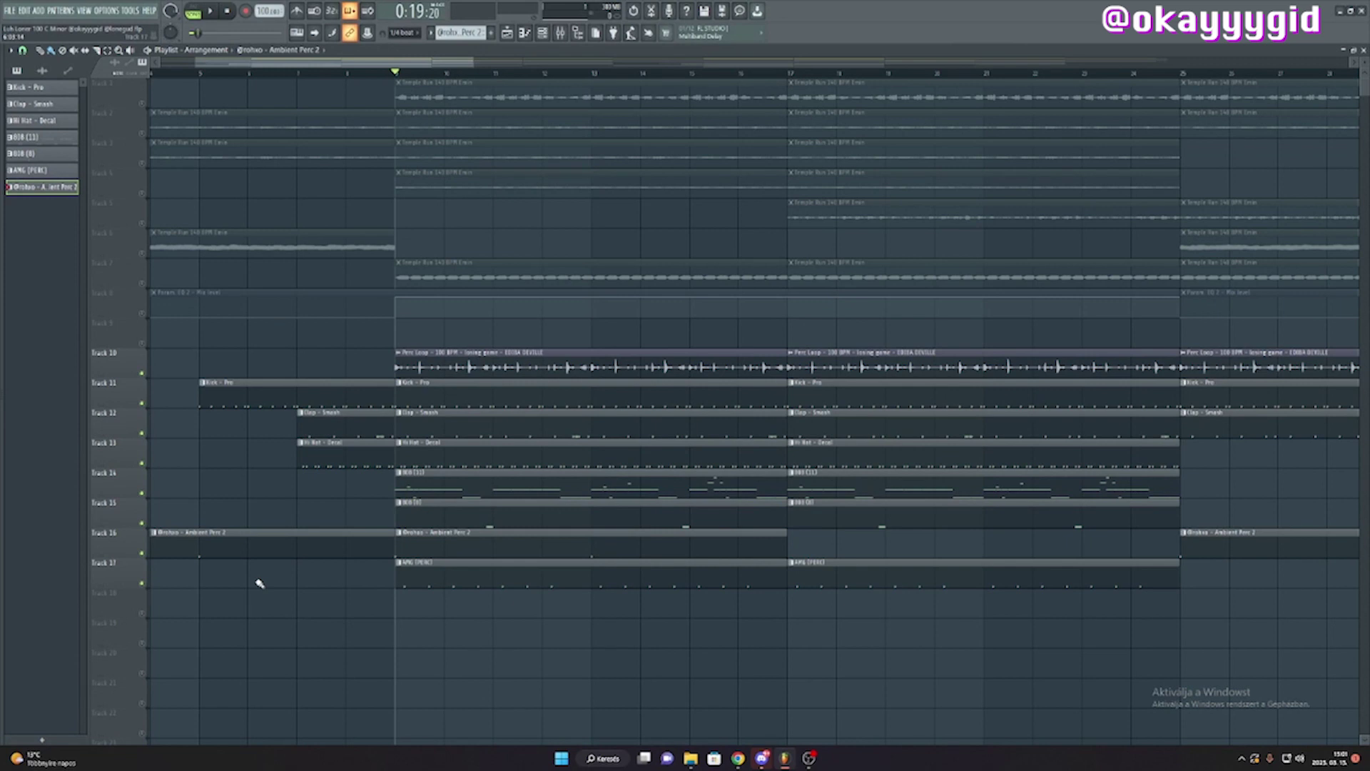
scroll(399, 628, "up", 5)
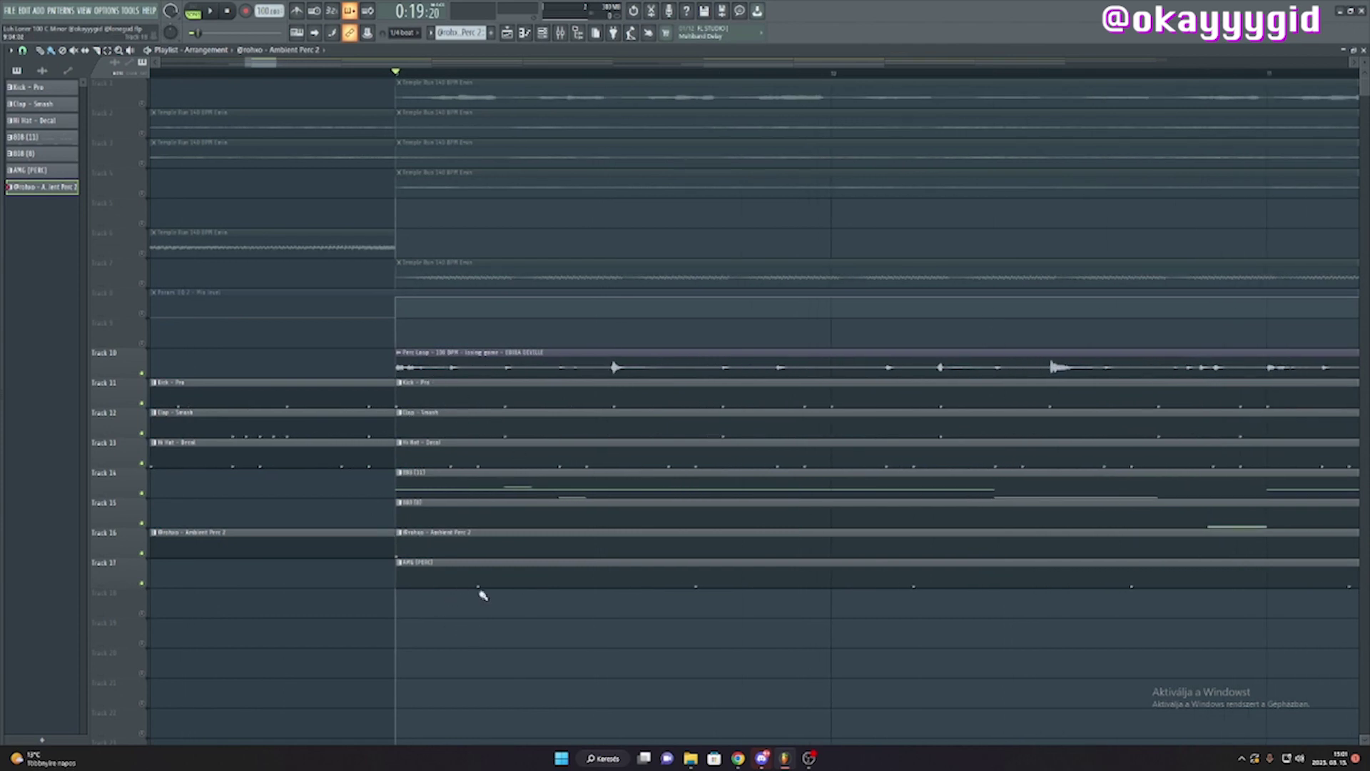
Step: Play the AMG (PERC) pattern, then box-select clips on tracks 10–17 from bar 9 to 17
double_click(479, 585)
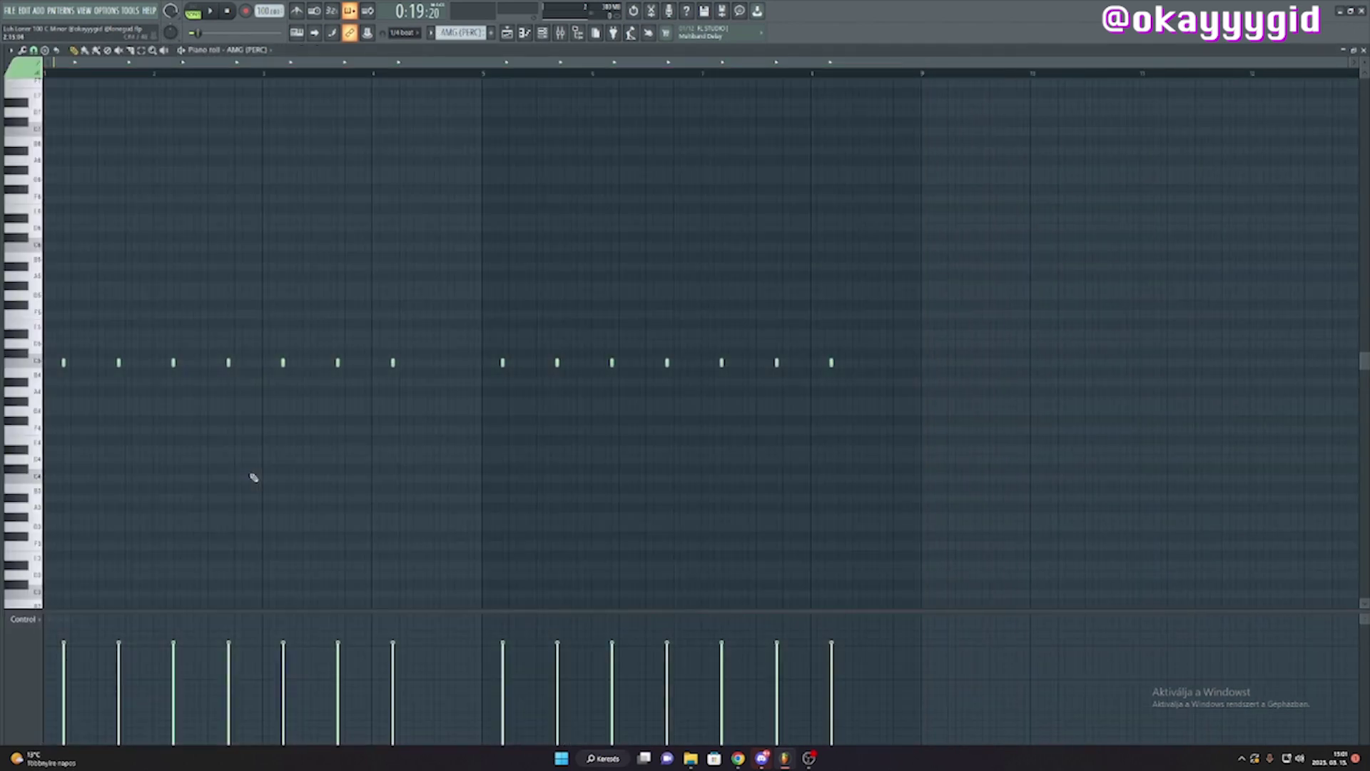
left_click(507, 32)
left_click(508, 34)
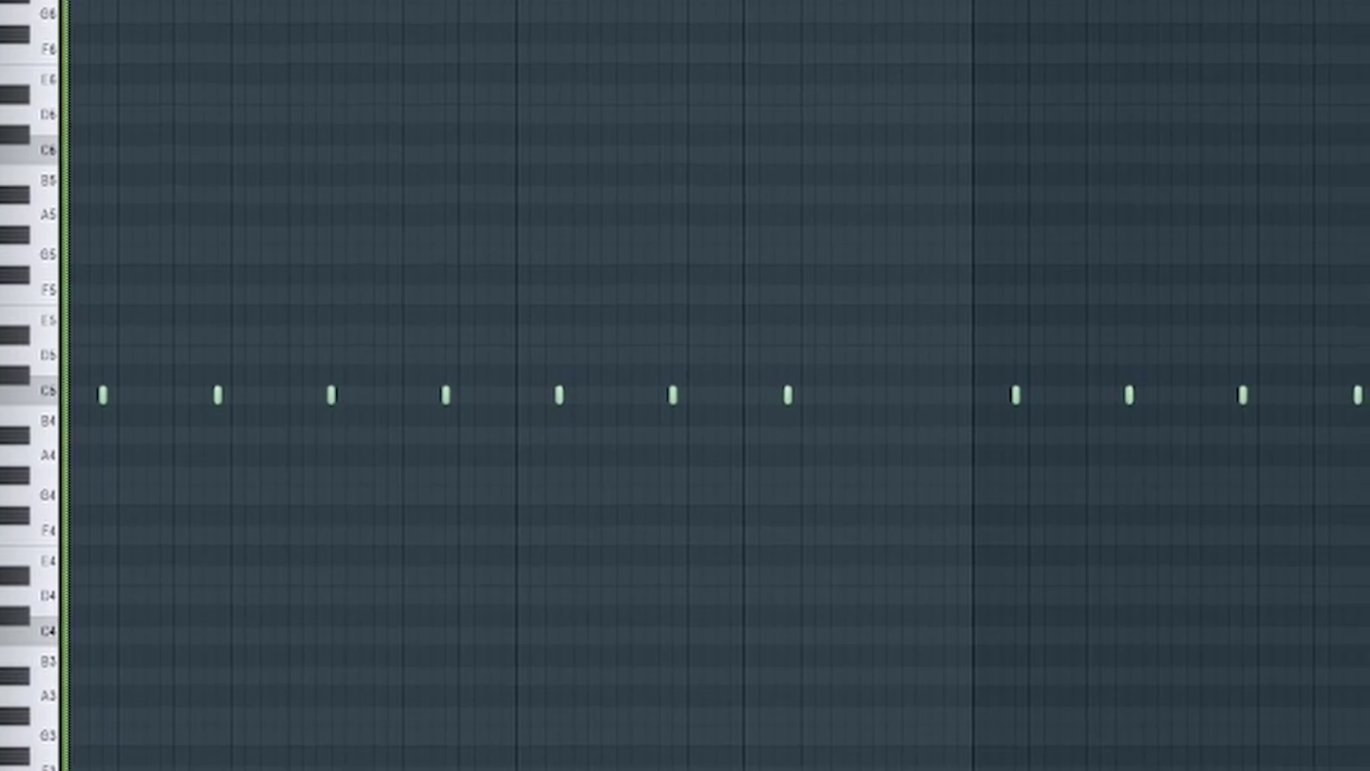
key("space")
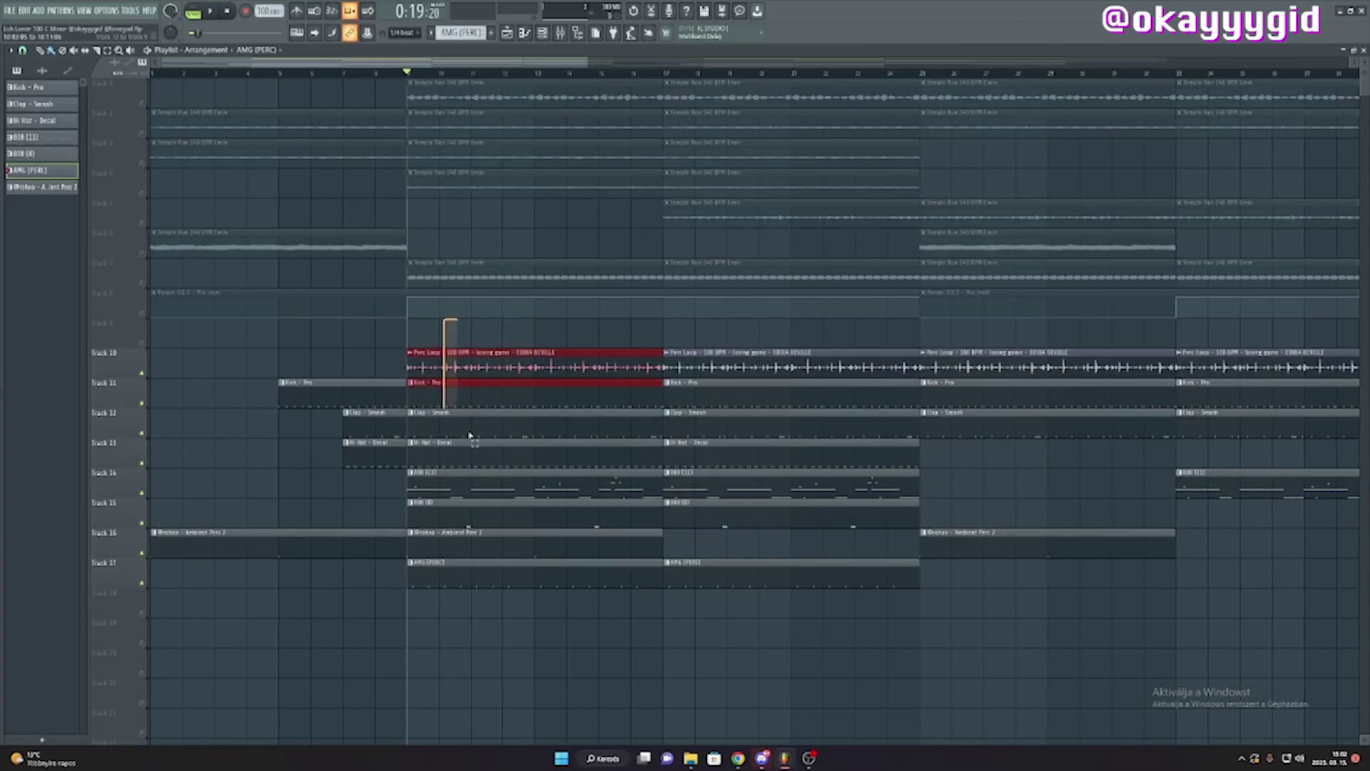
left_click_drag(470, 434, 635, 584)
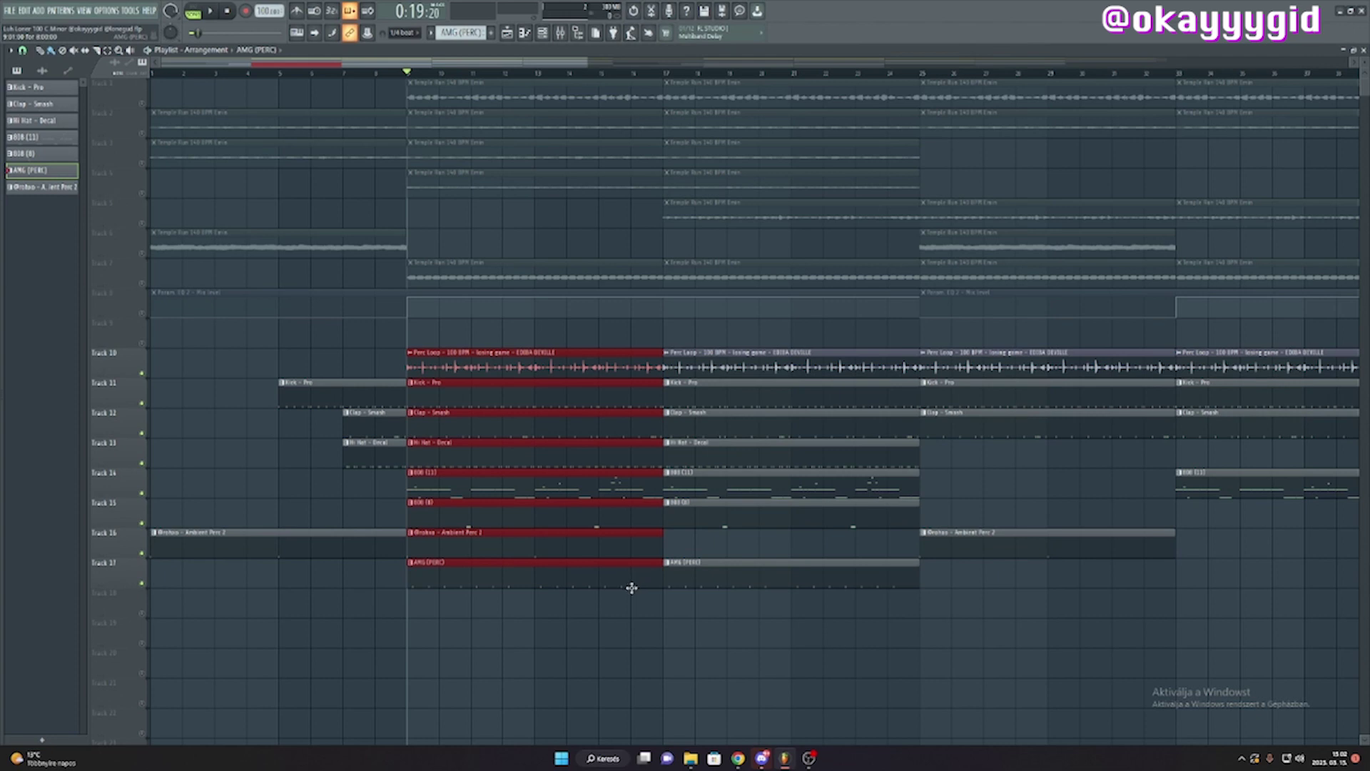
Step: Deselect the clips and, in the Mixer, create a Param EQ 2 mix-level automation clip
left_click(592, 646)
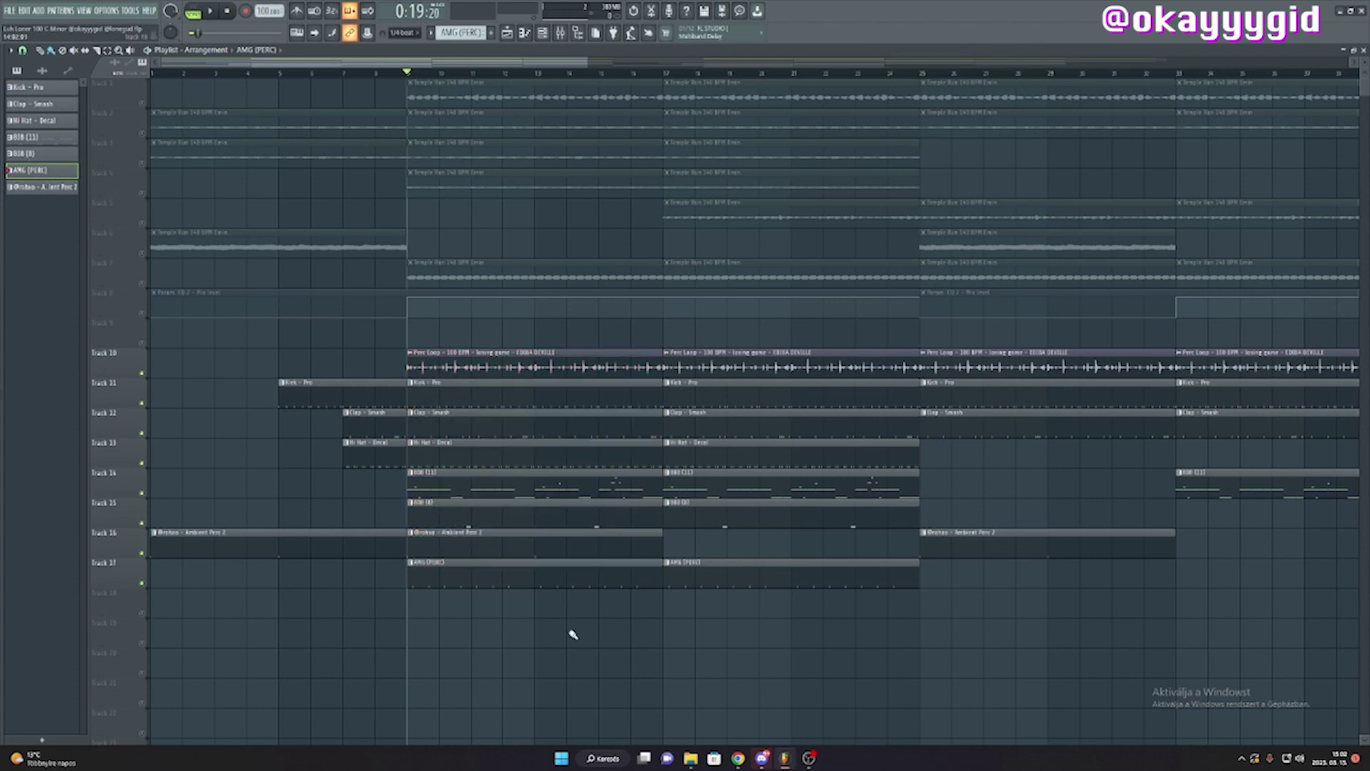
scroll(496, 624, "down", 5)
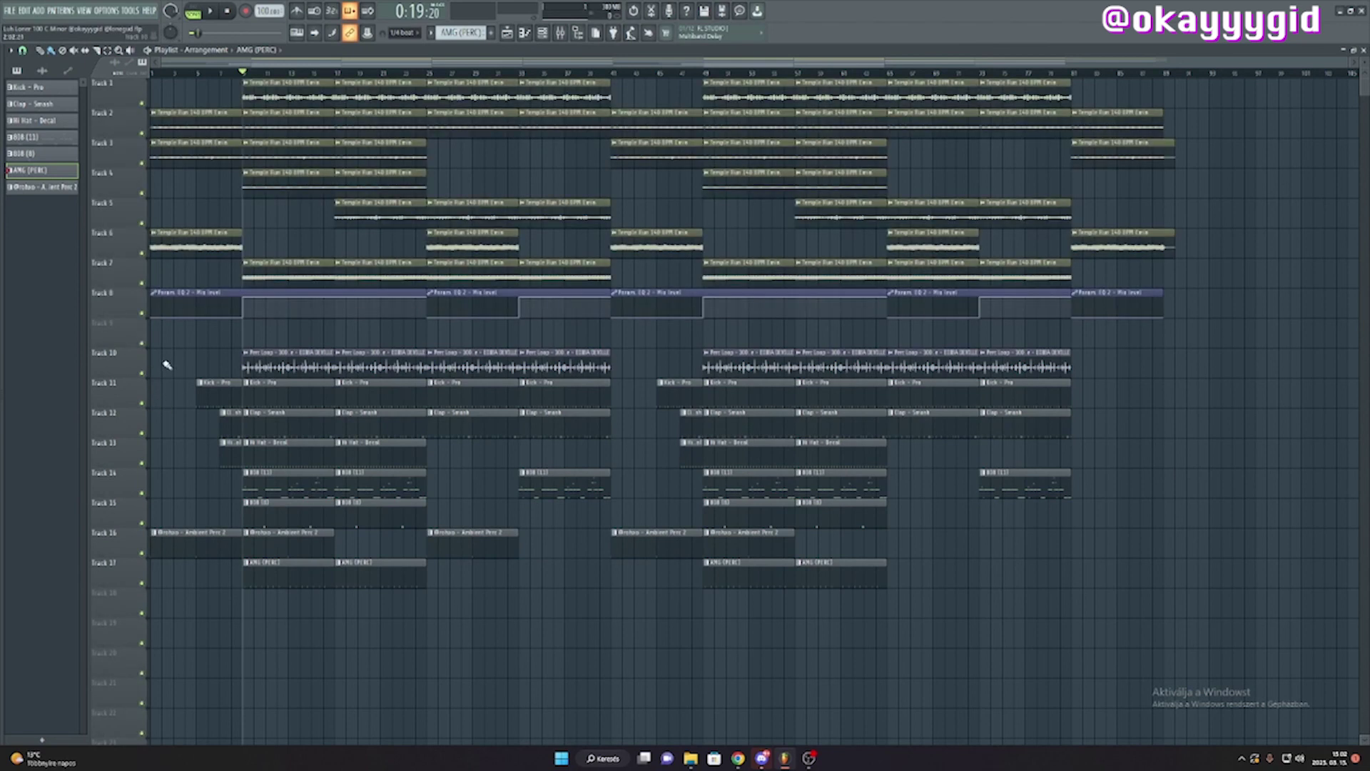
scroll(165, 363, "up", 1)
key("F9")
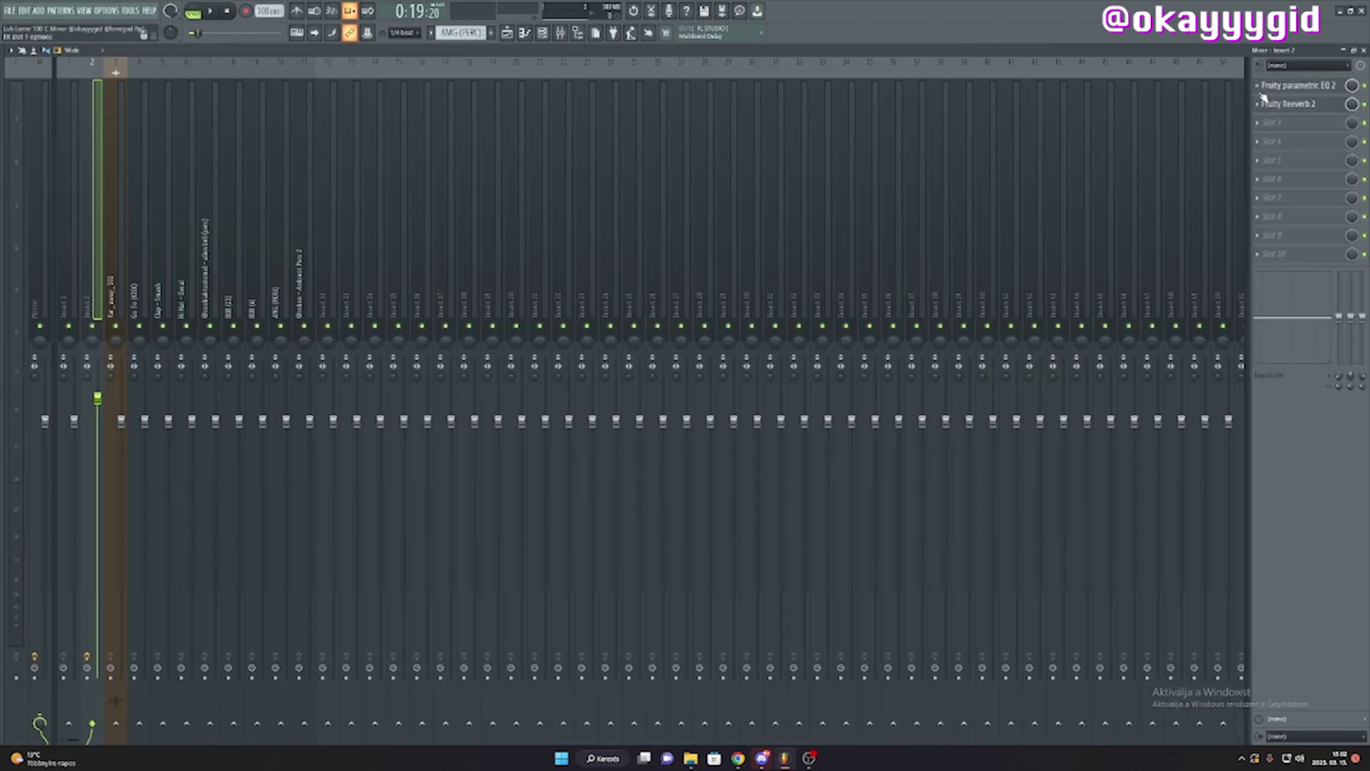
left_click(1263, 92)
left_click(427, 185)
left_click(1283, 106)
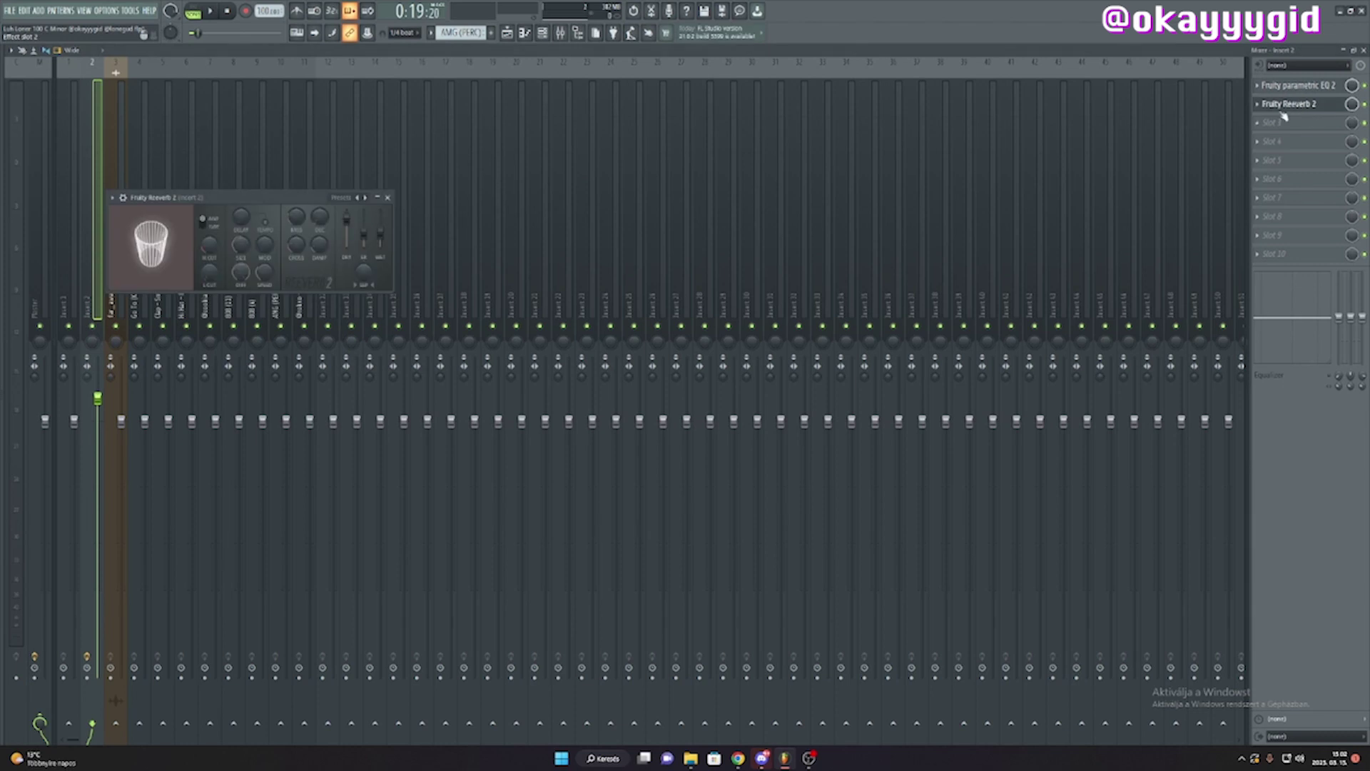
left_click(387, 197)
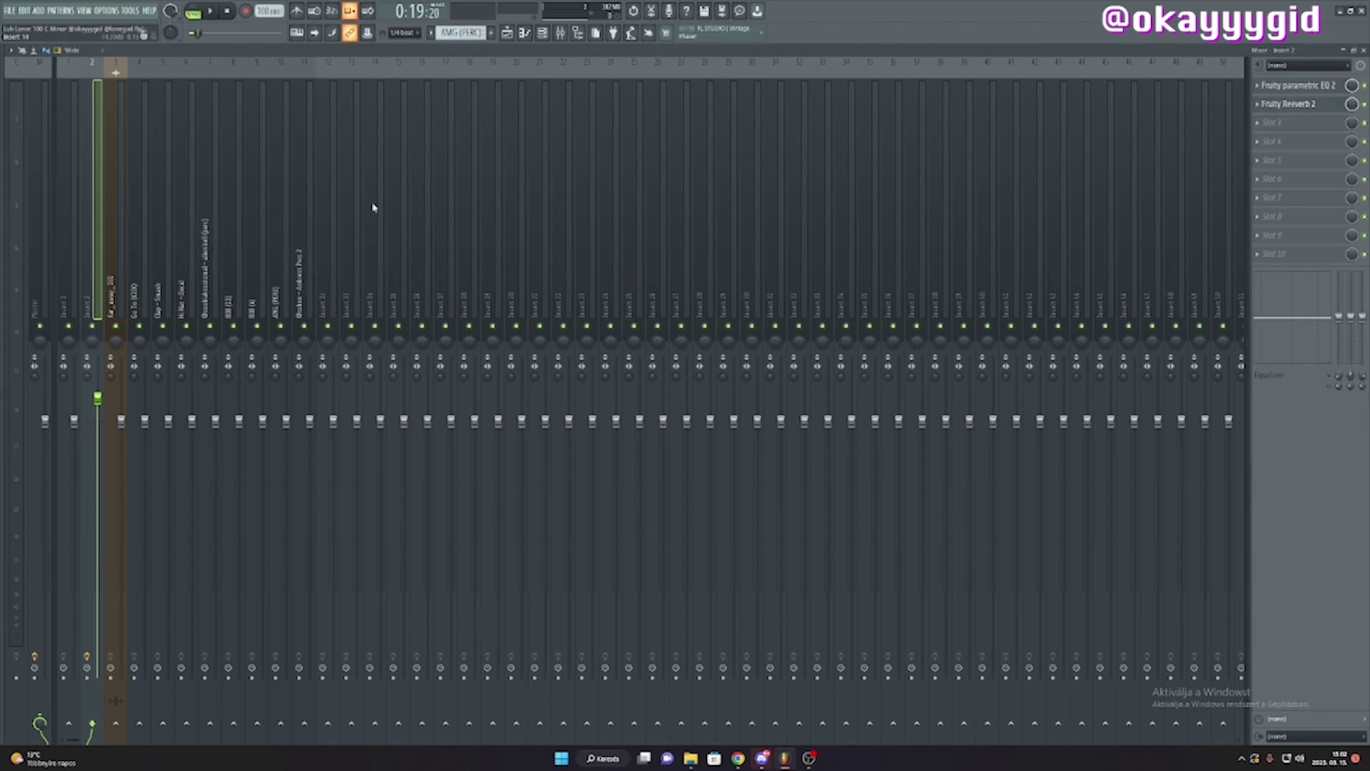
right_click(1352, 85)
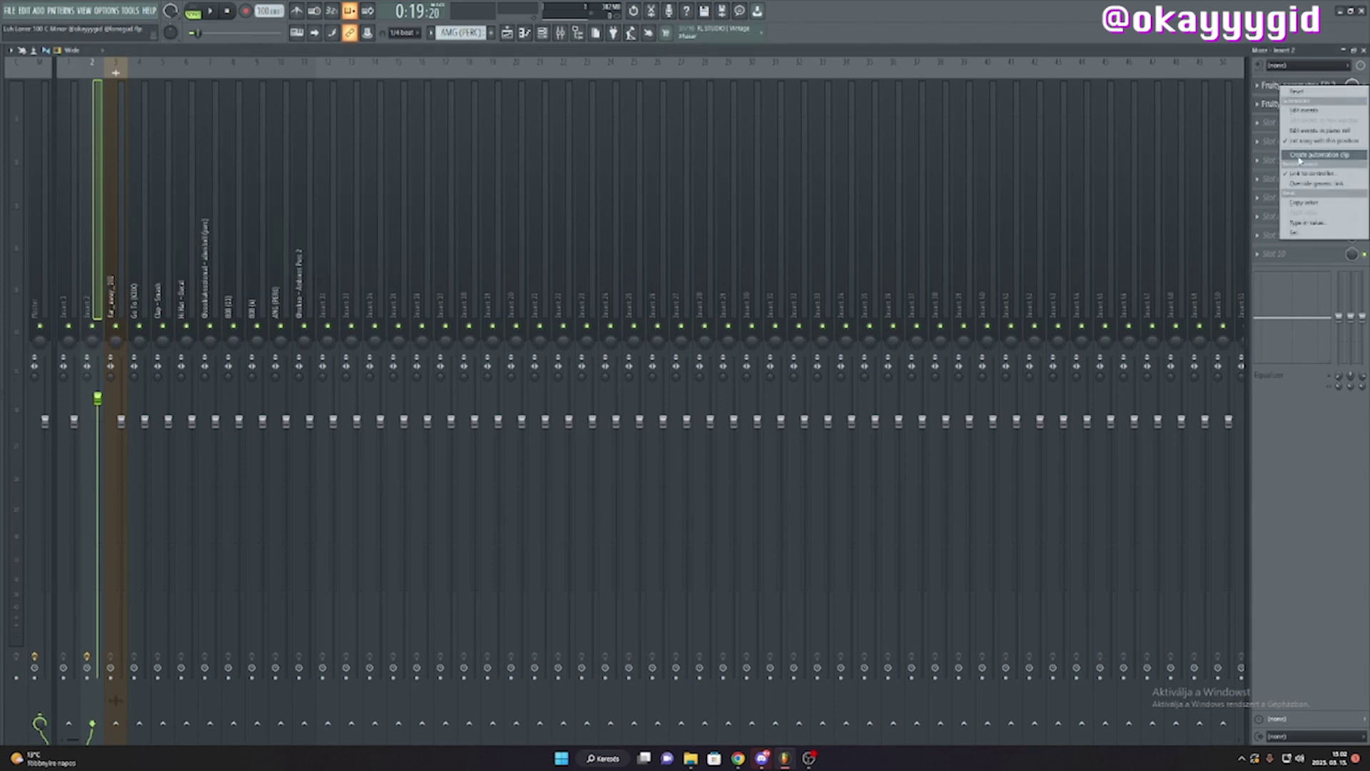
left_click(1320, 154)
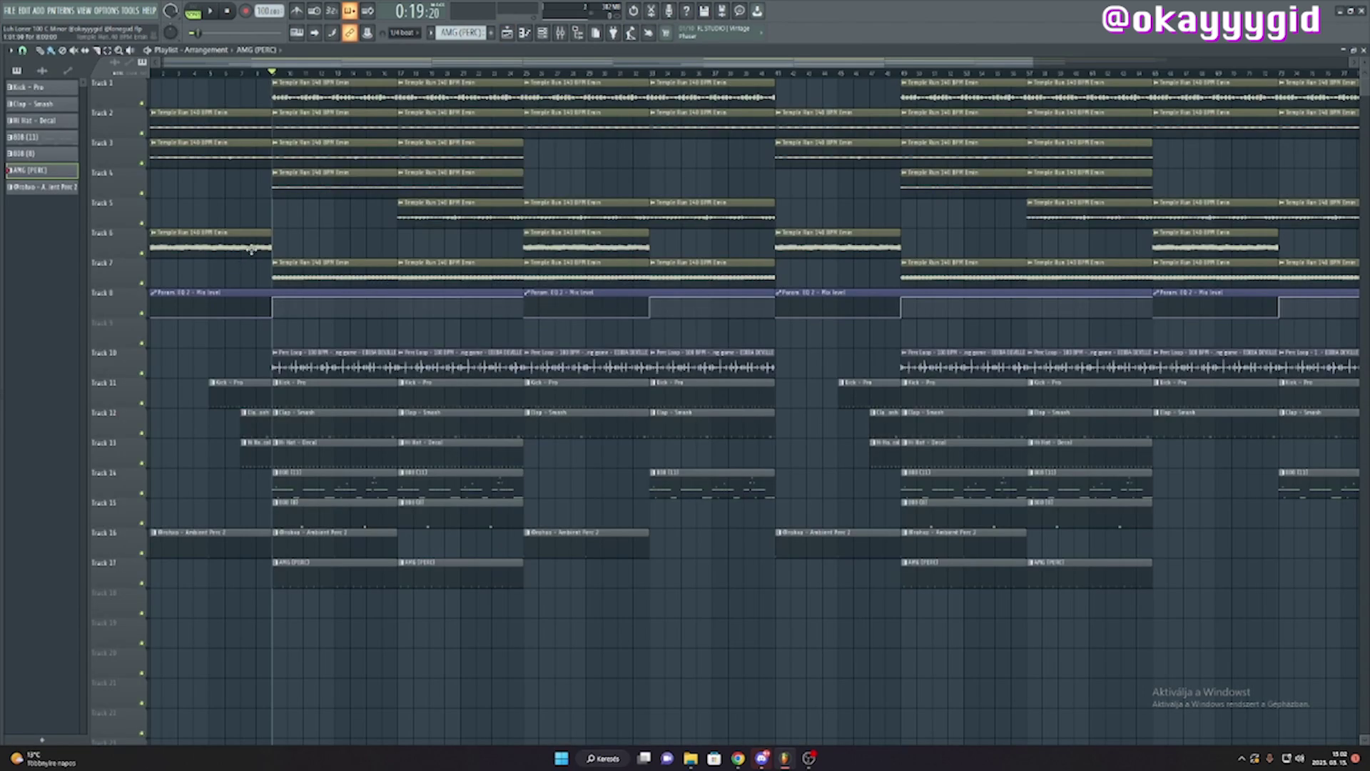
Step: Play the arrangement from bar 25, through the Param EQ 2 automation on track 8
key("space")
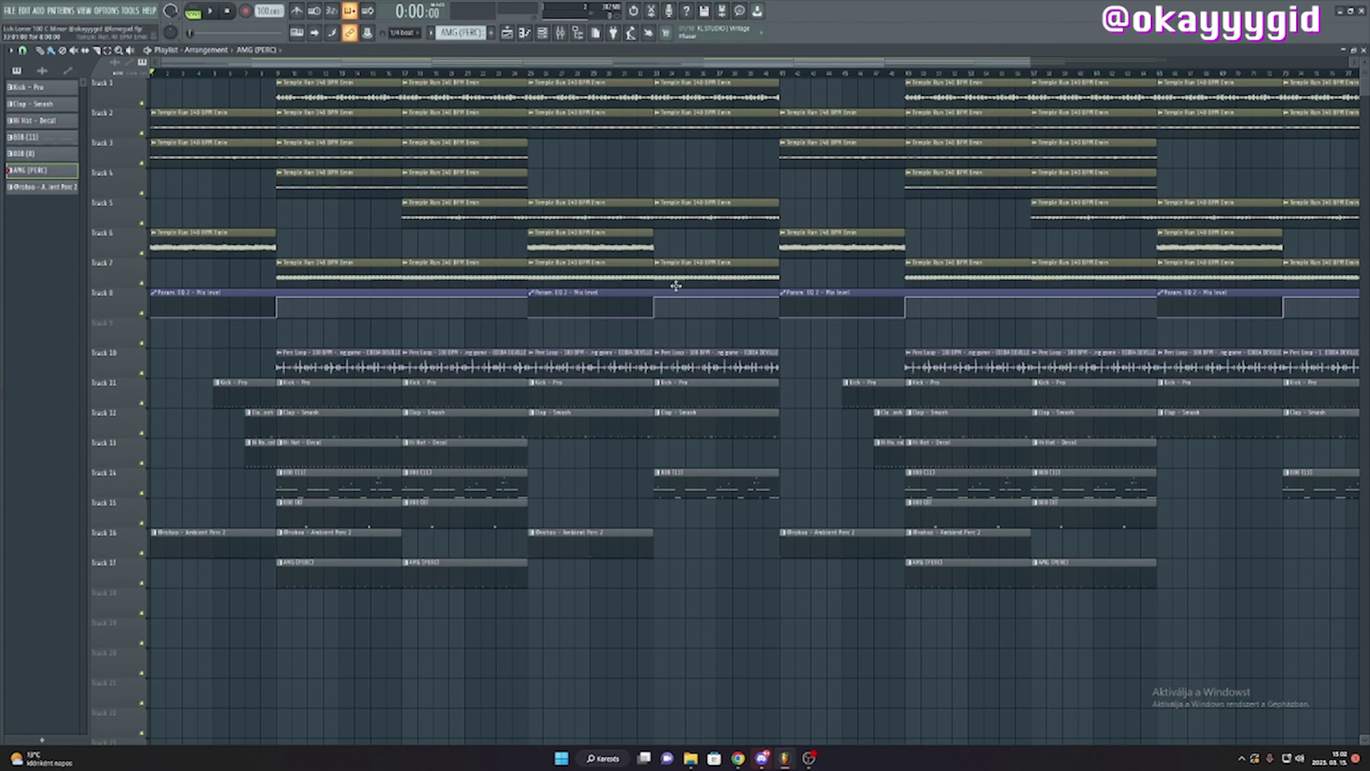
left_click(530, 73)
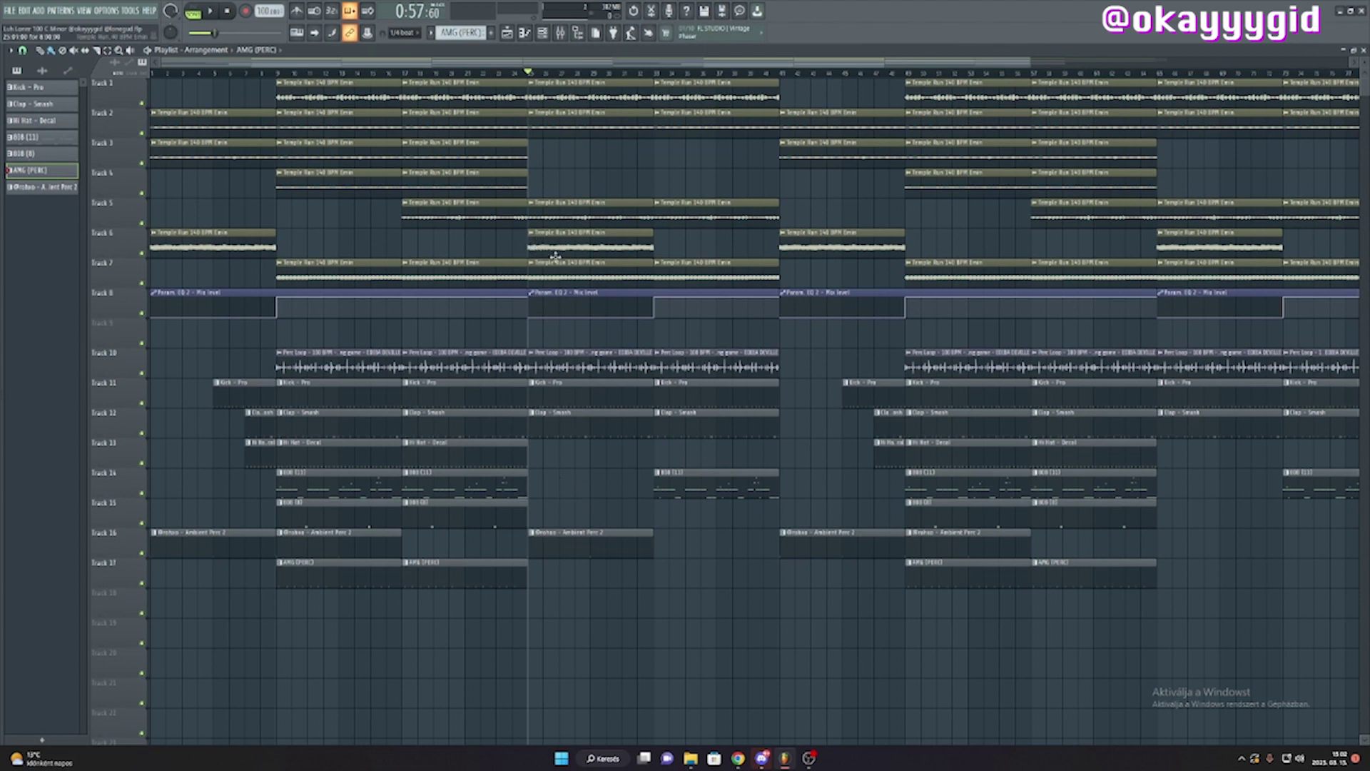
key("space")
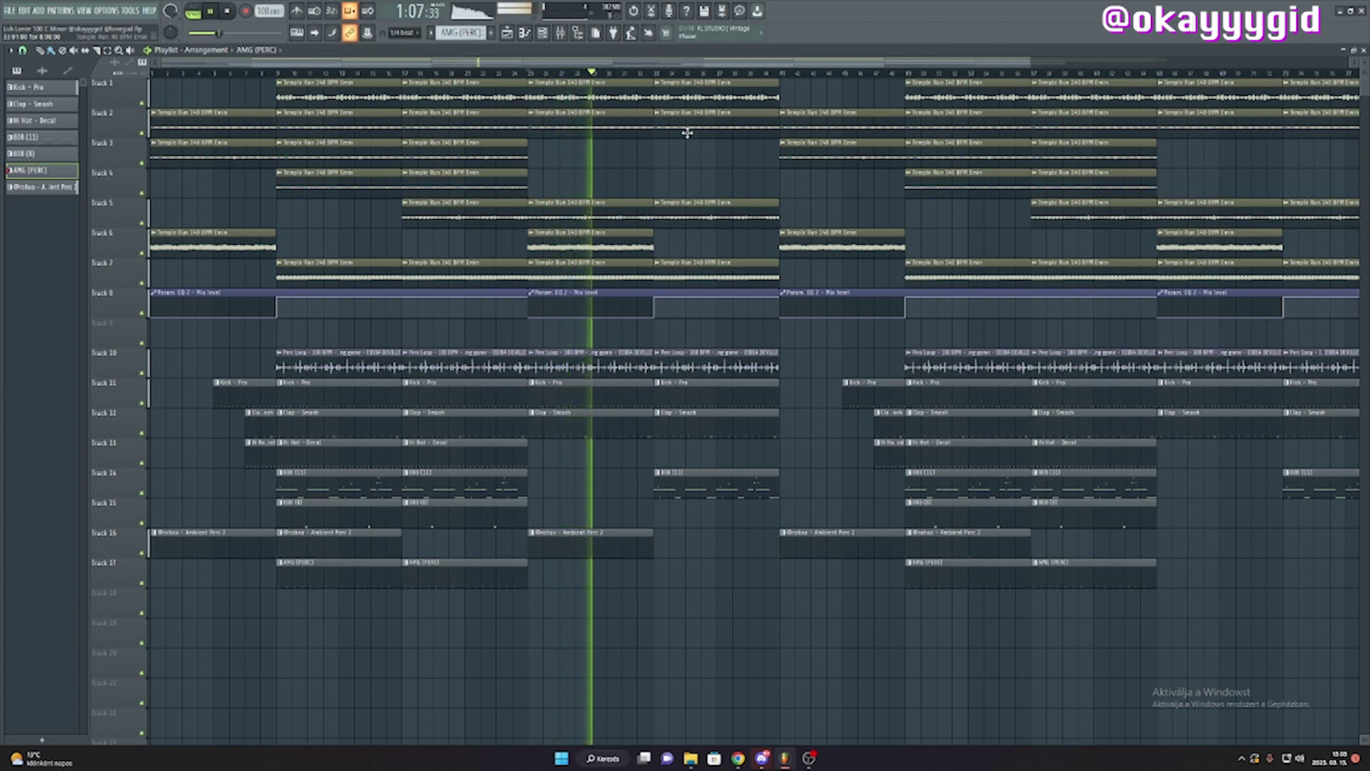
key("space")
scroll(1105, 433, "down", 2)
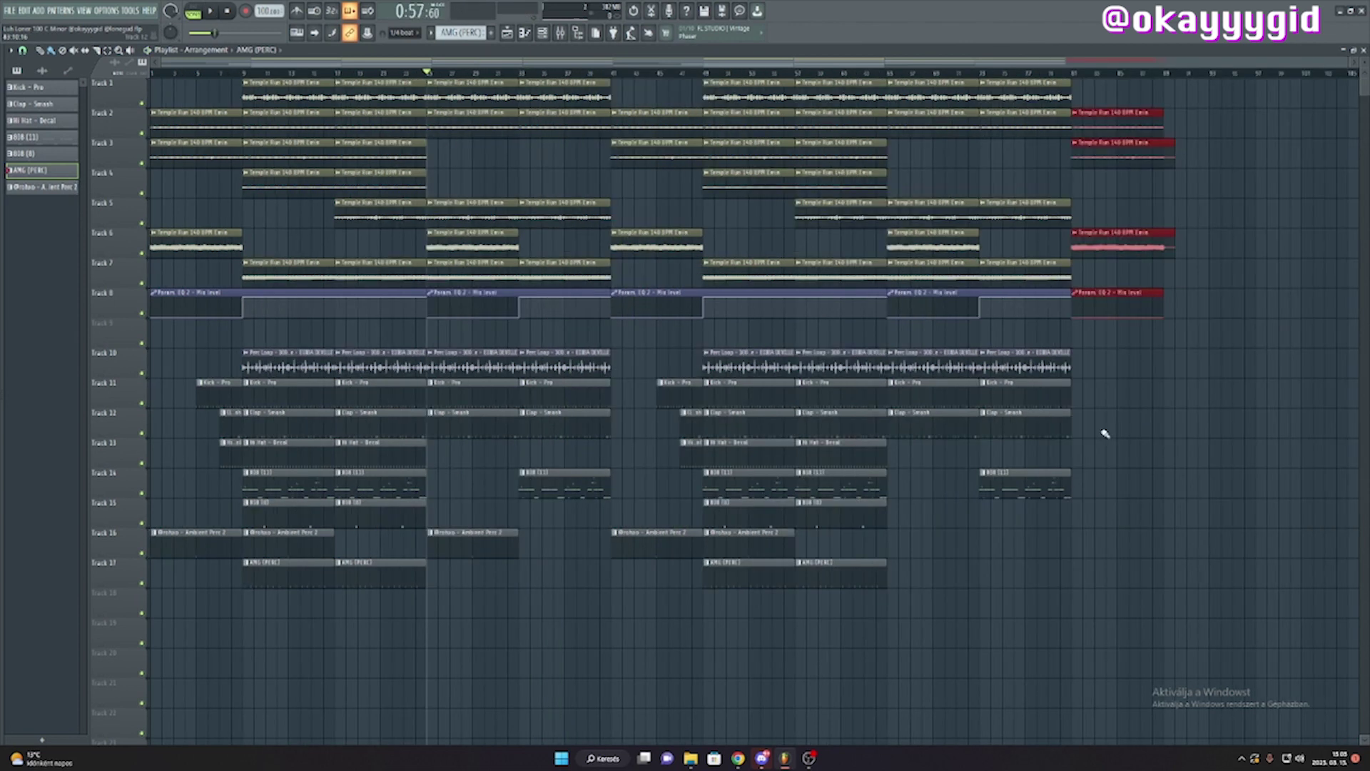